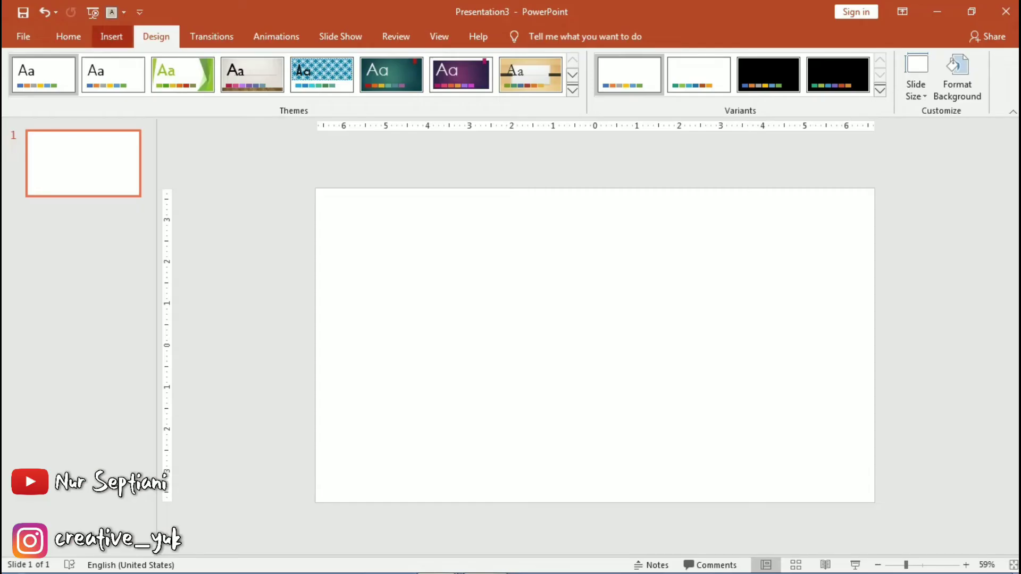
Step: Fill the slide background with solid tan and apply it to all slides
click(111, 36)
click(156, 36)
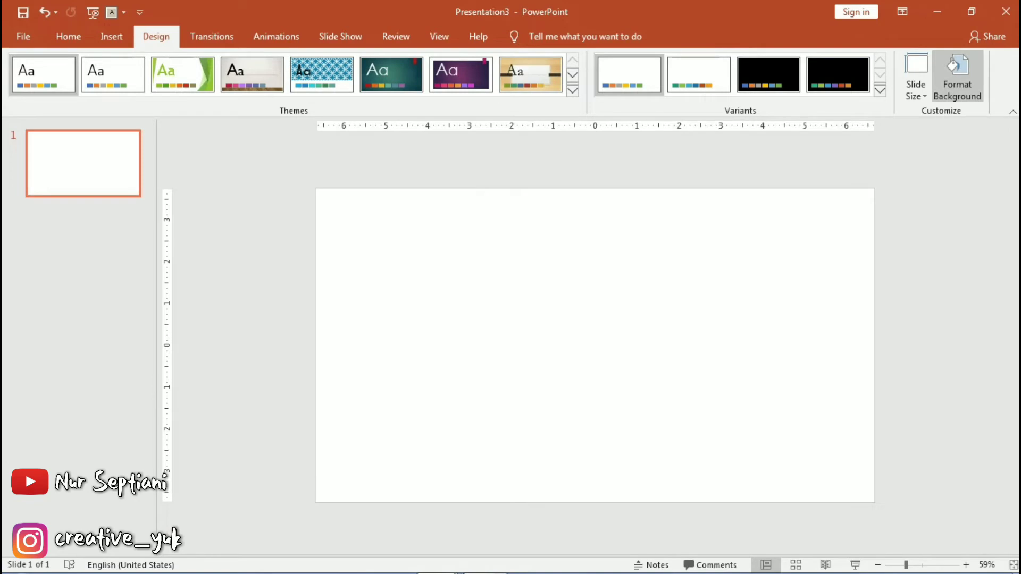
click(957, 74)
click(981, 314)
click(962, 476)
click(849, 534)
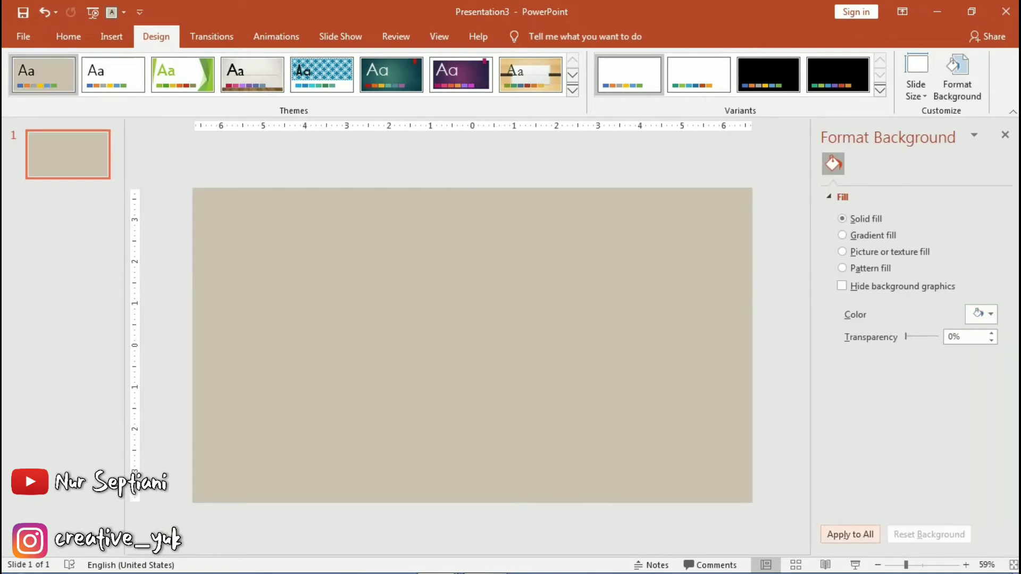
click(1005, 135)
click(112, 36)
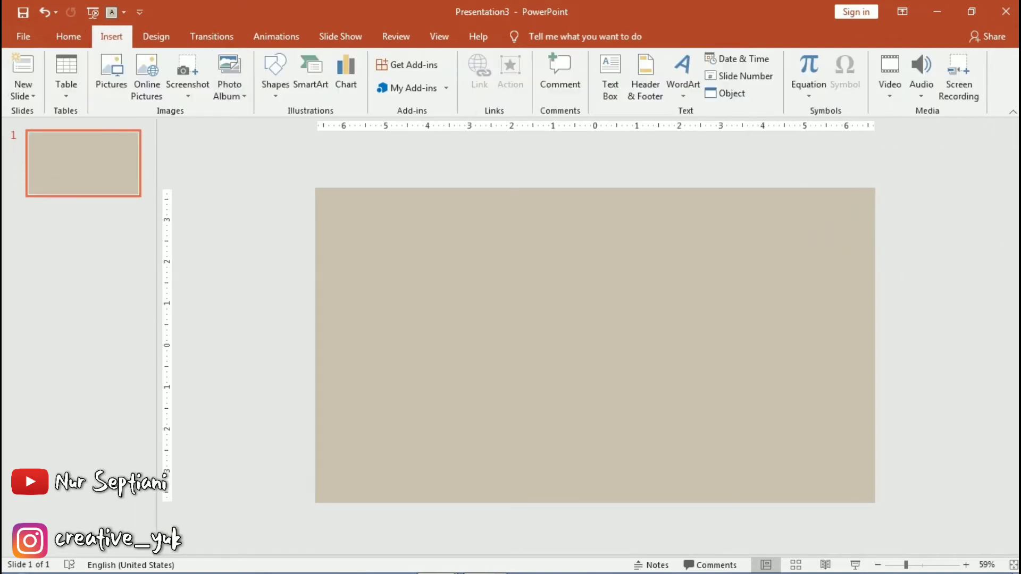
click(275, 74)
Step: Sketch a trial scribble wave across the top of the slide, then delete it
click(343, 141)
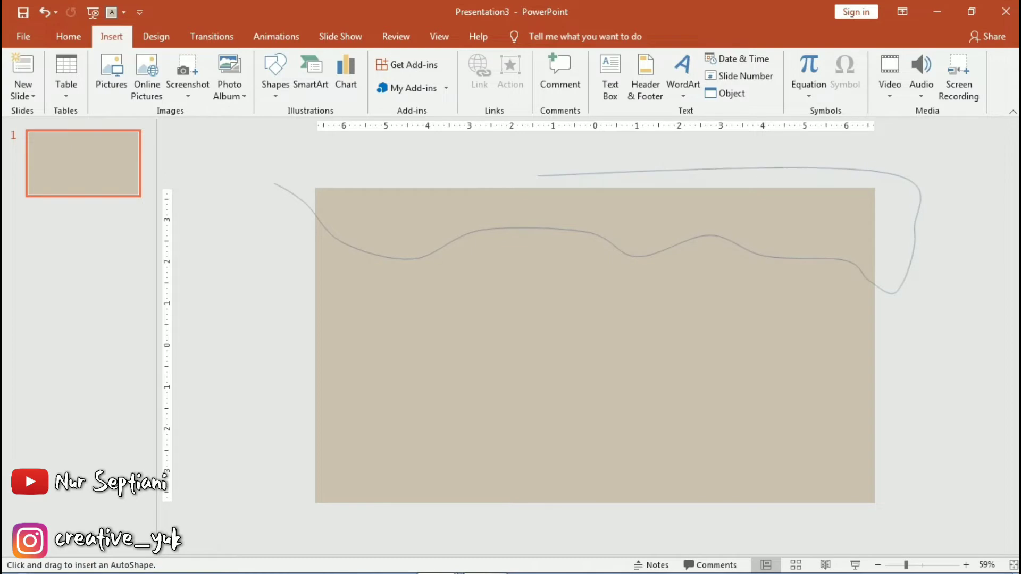
drag(875, 168, 275, 184)
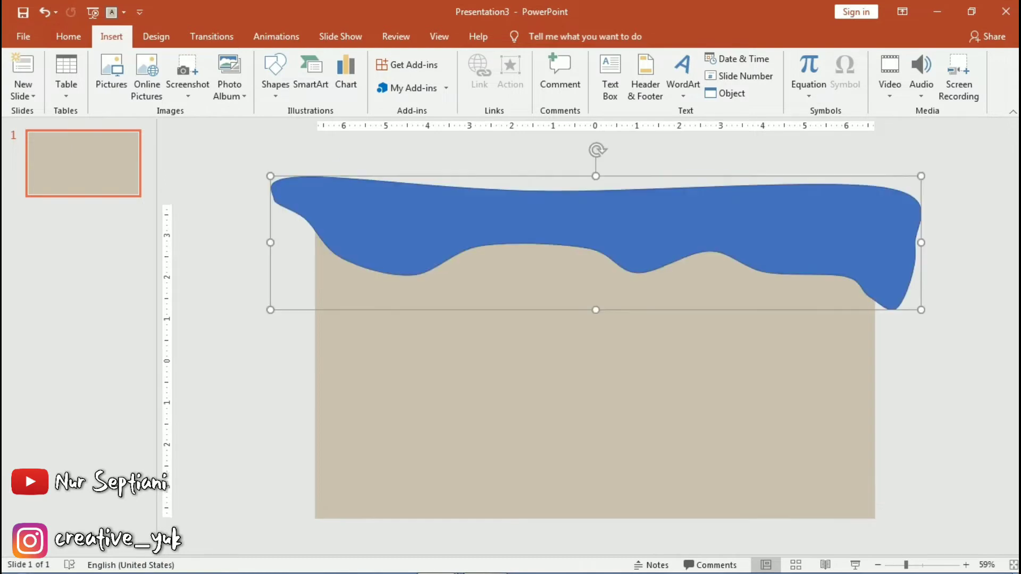
drag(270, 311, 239, 345)
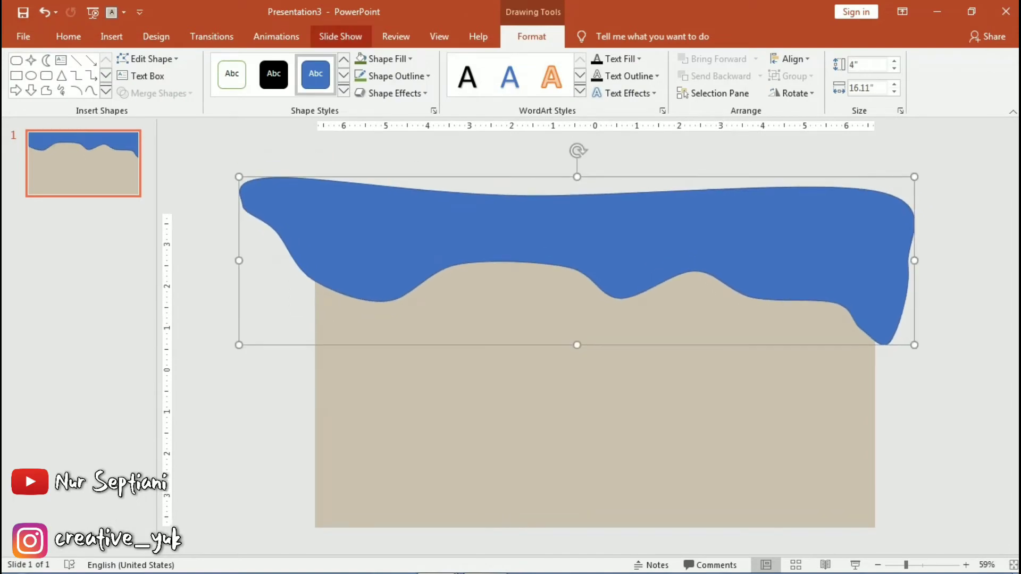
key(Delete)
Step: Redraw a closed freeform wavy band along the top of the slide
click(111, 36)
click(275, 74)
click(419, 173)
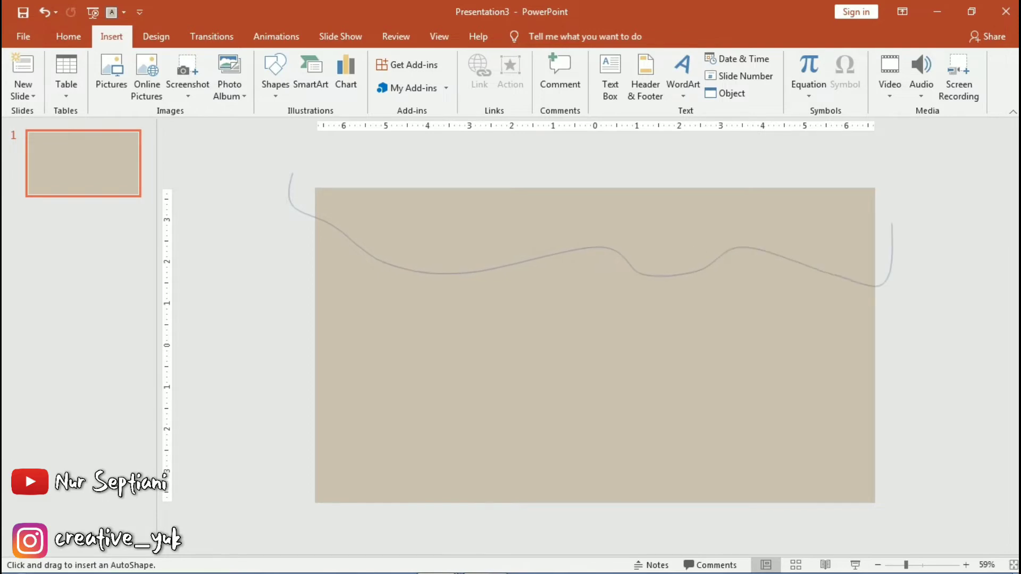
drag(797, 179, 292, 174)
Step: Fill the wave dark green and remove its outline
click(387, 59)
click(363, 202)
click(394, 76)
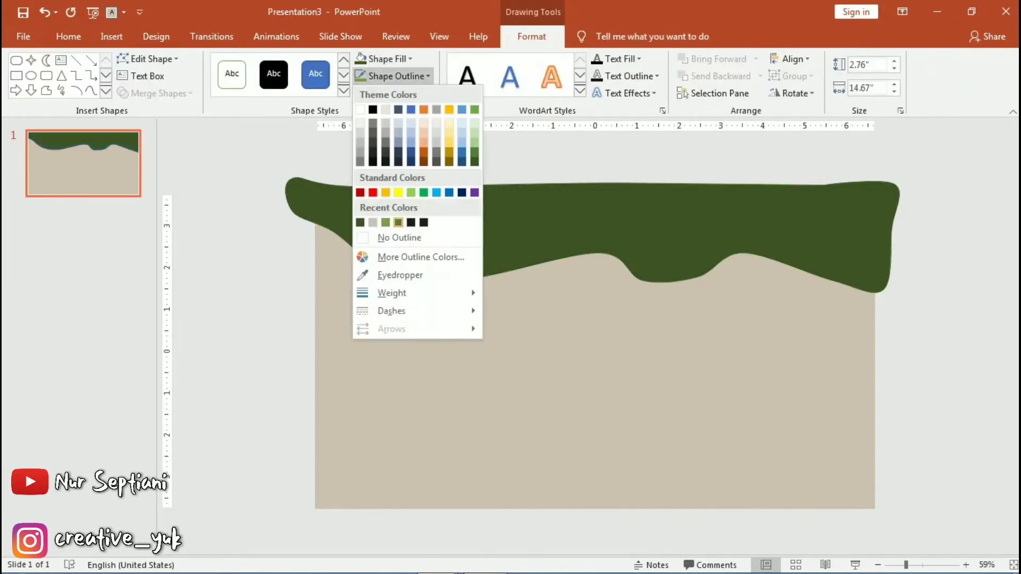
click(404, 235)
key(Escape)
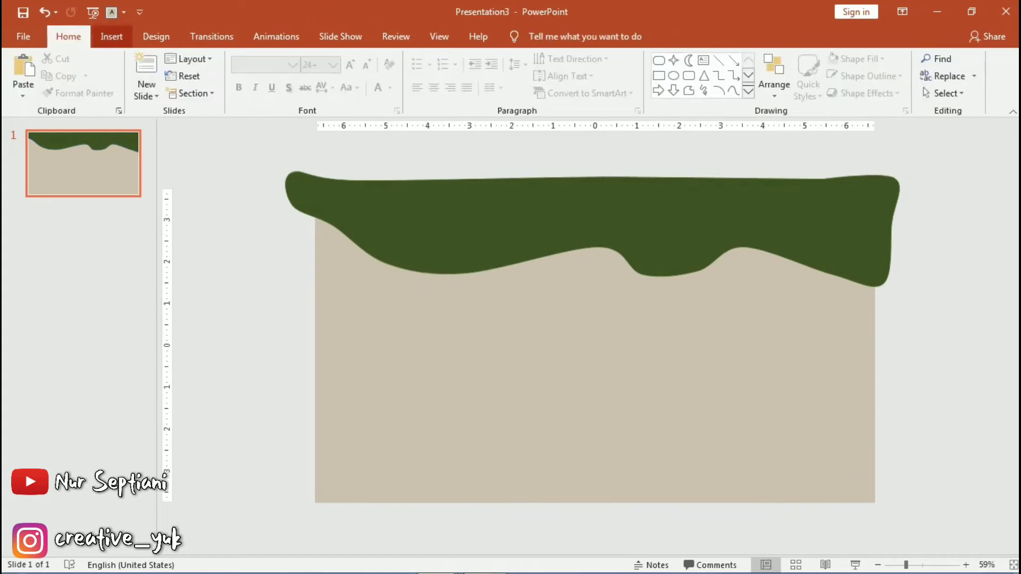
Step: Add a text box in the slide's middle reading 'JUDUL PRESENTASI'
click(112, 36)
click(610, 77)
click(519, 344)
text(JUDUL PRESENTASI)
key(ctrl+a)
Step: Set the title to Brighly Crush, 60 pt, in dark green
click(292, 64)
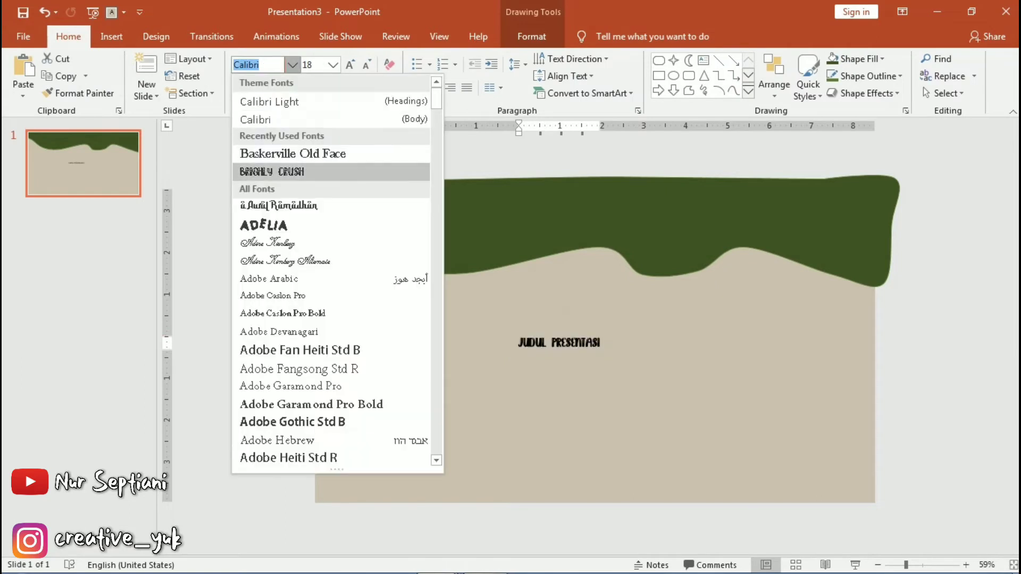
click(276, 171)
click(350, 65)
click(349, 64)
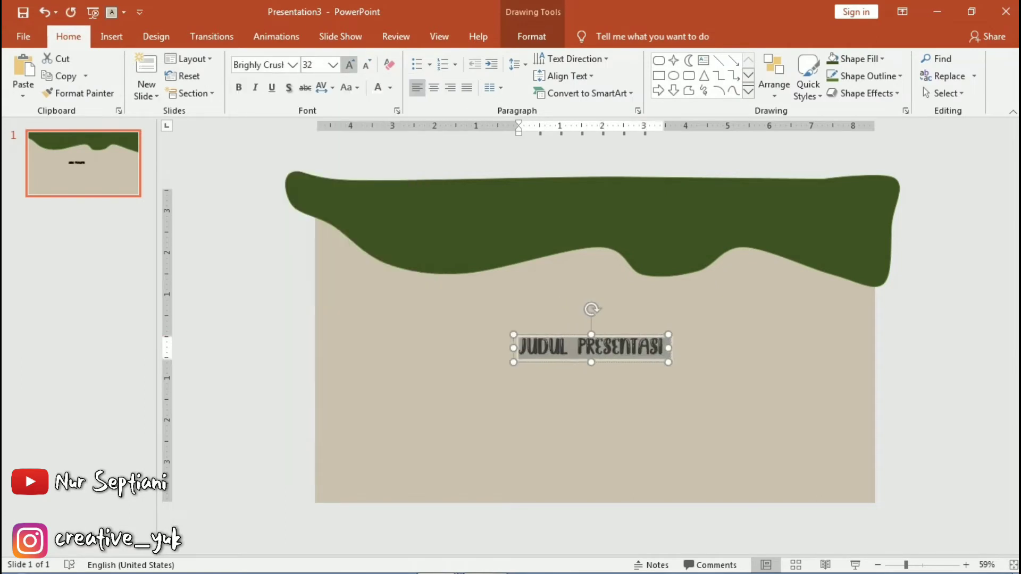
click(350, 64)
click(349, 64)
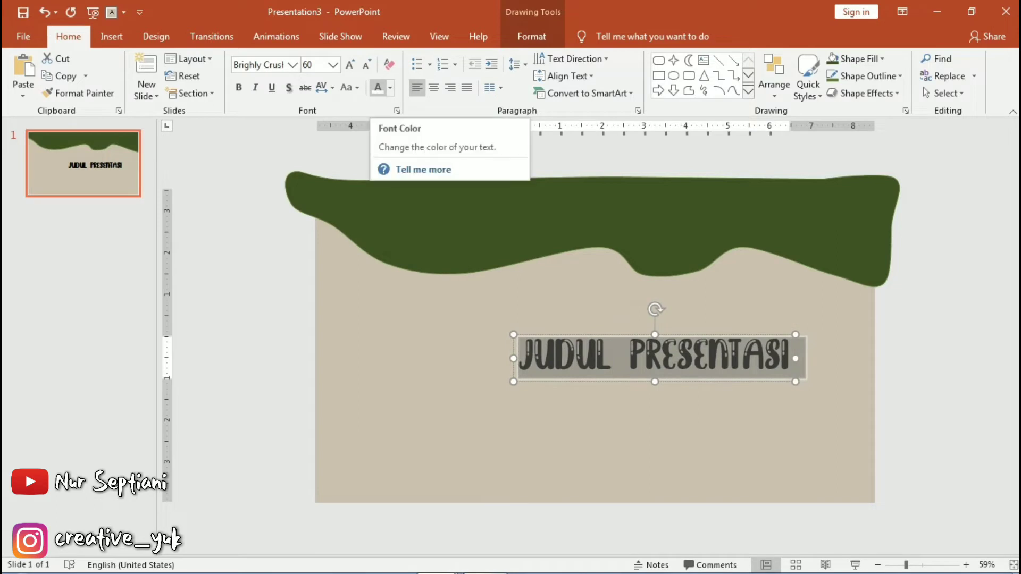
click(390, 87)
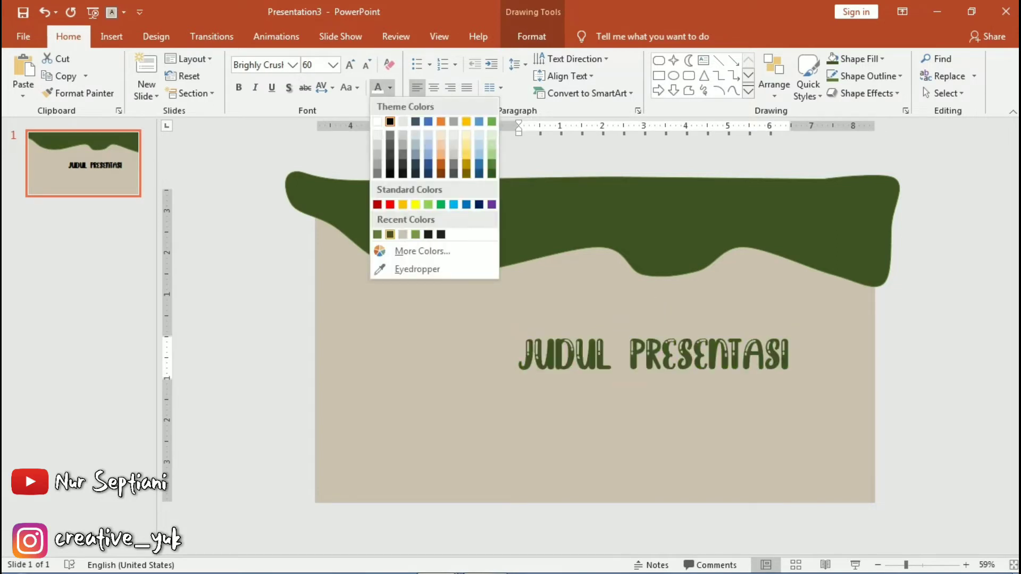
click(390, 235)
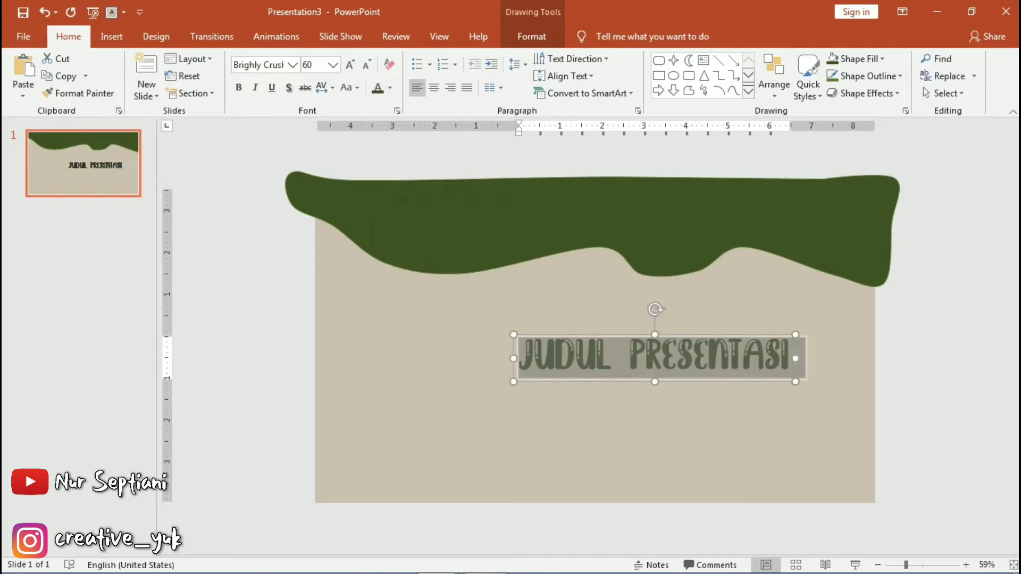
Step: Give the title a dark text outline and grey-green glow, centred below the wave
click(532, 36)
click(625, 76)
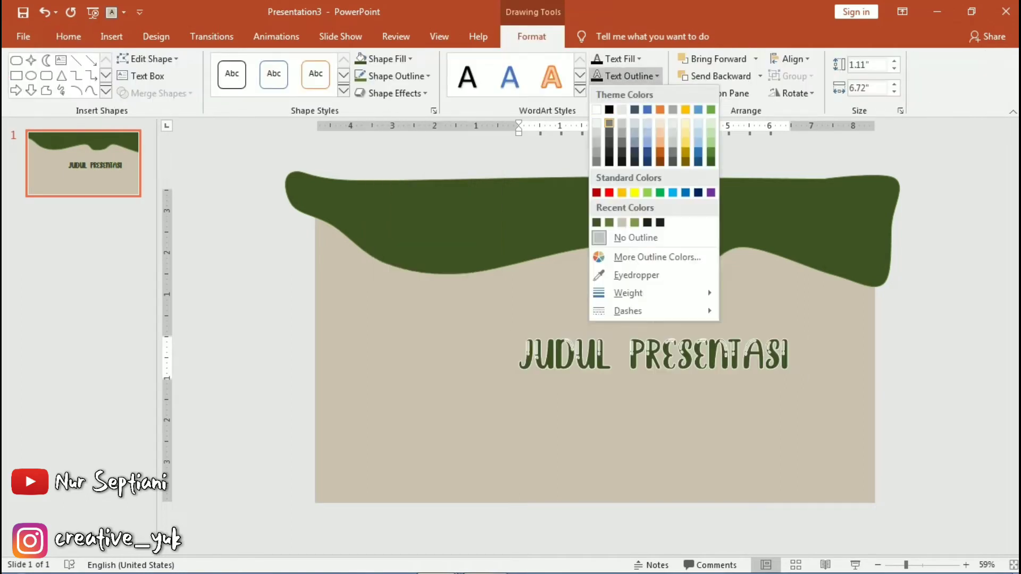
click(609, 109)
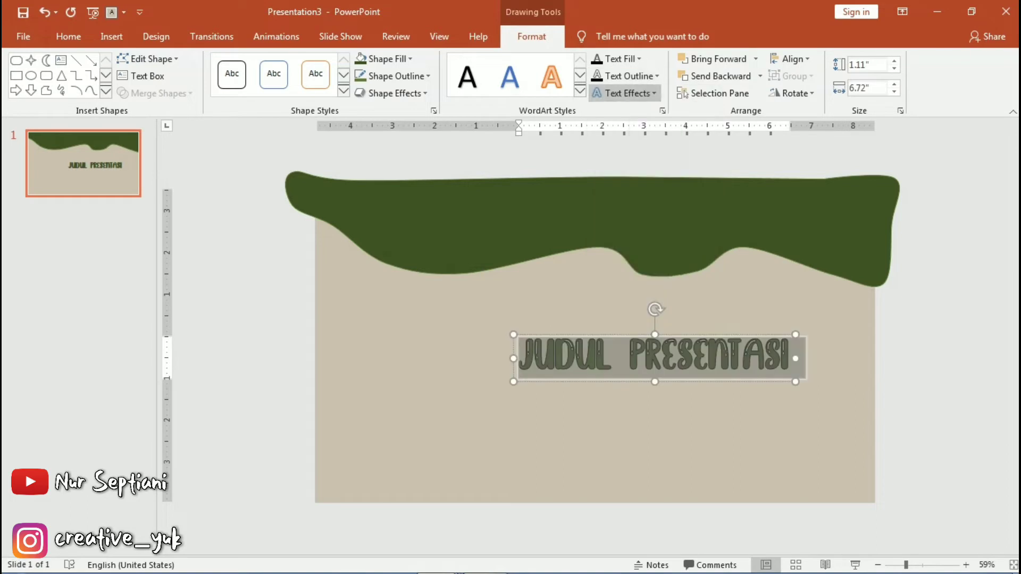
click(623, 93)
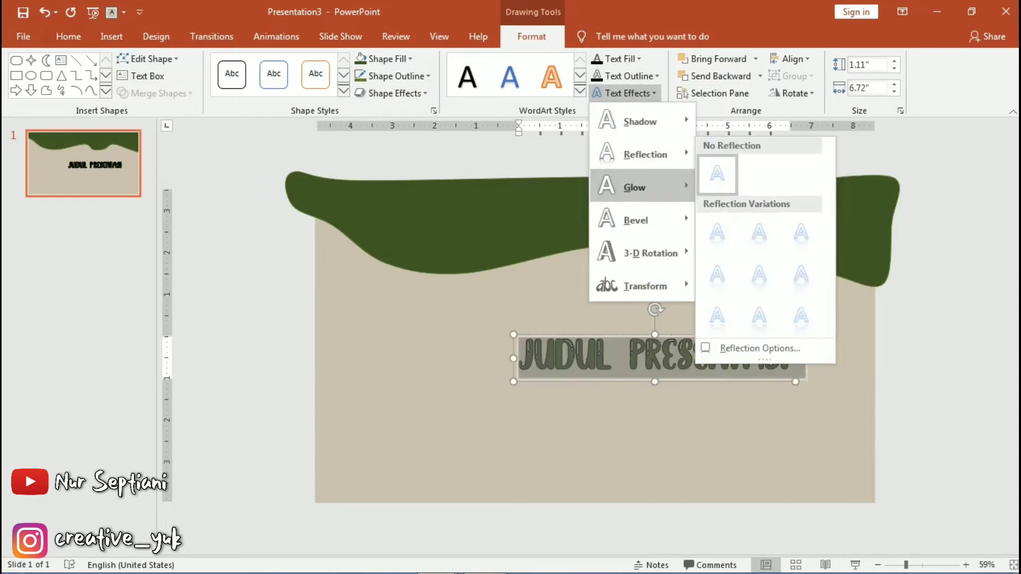
mouse_move(634, 186)
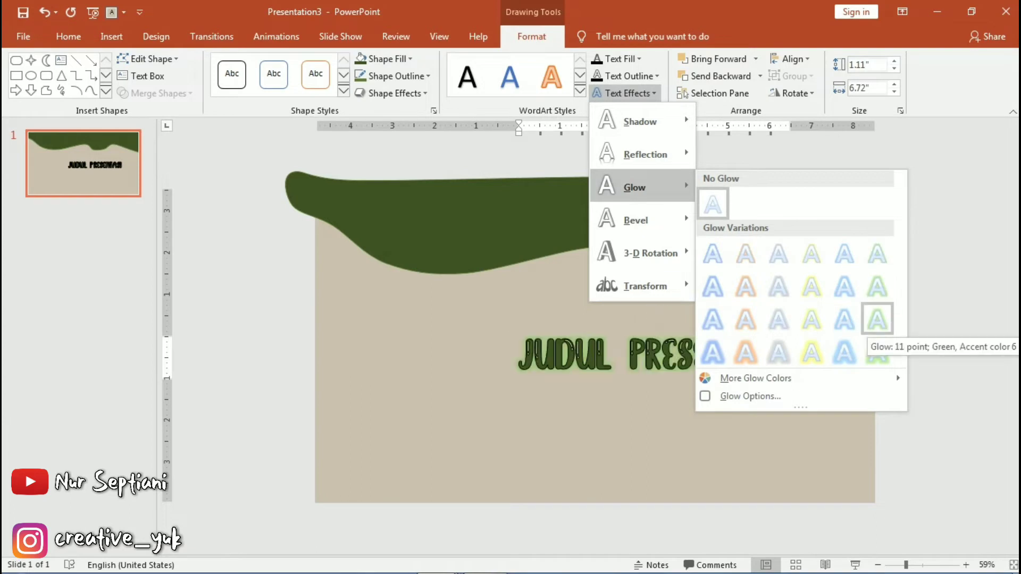
click(877, 352)
click(623, 93)
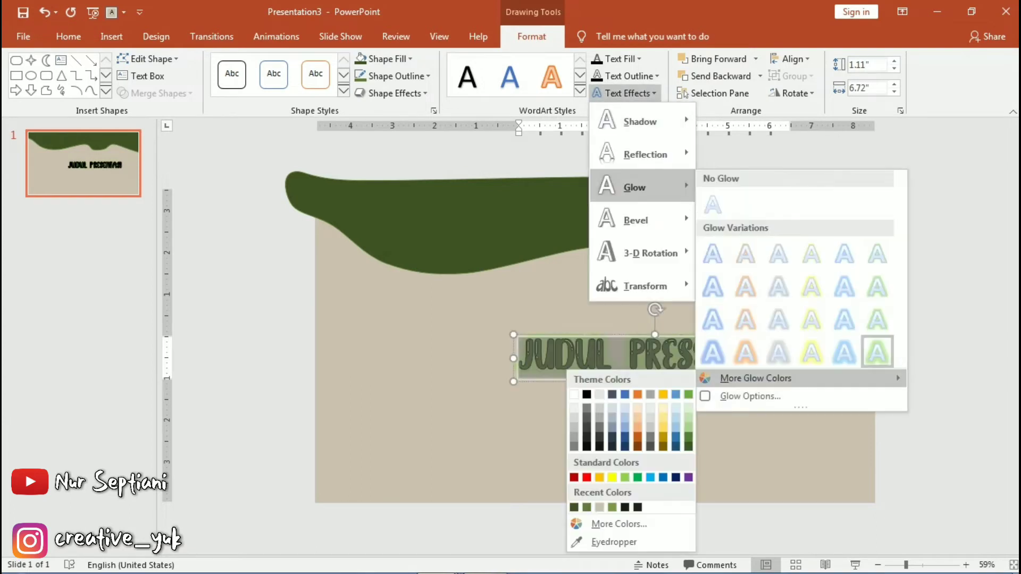
click(688, 407)
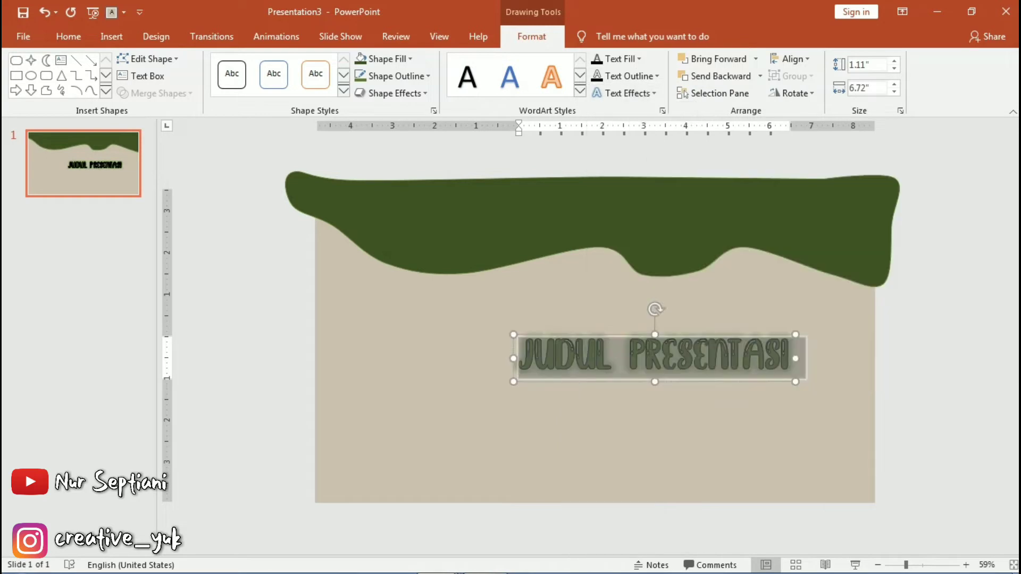
drag(654, 357, 594, 318)
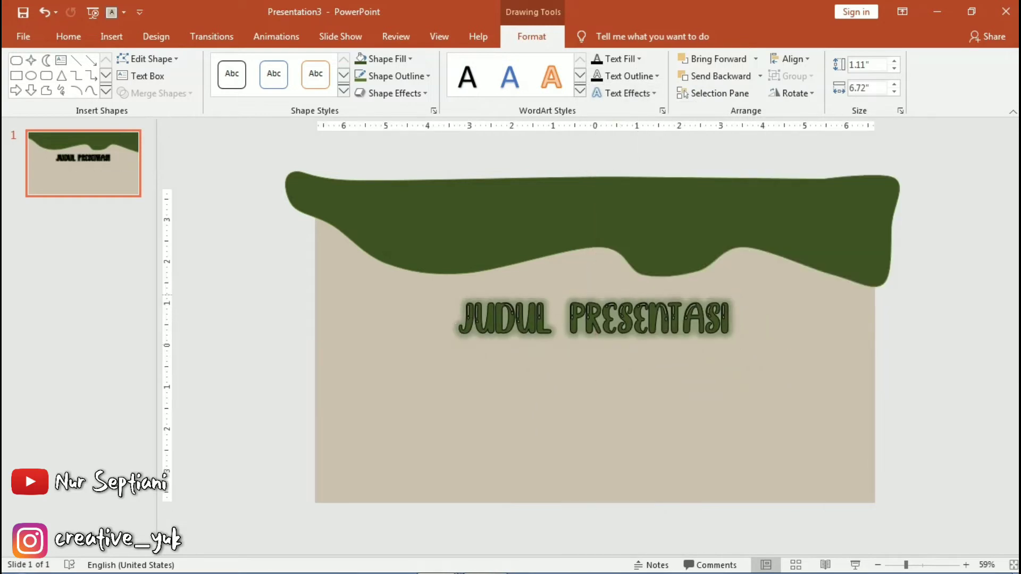
click(111, 36)
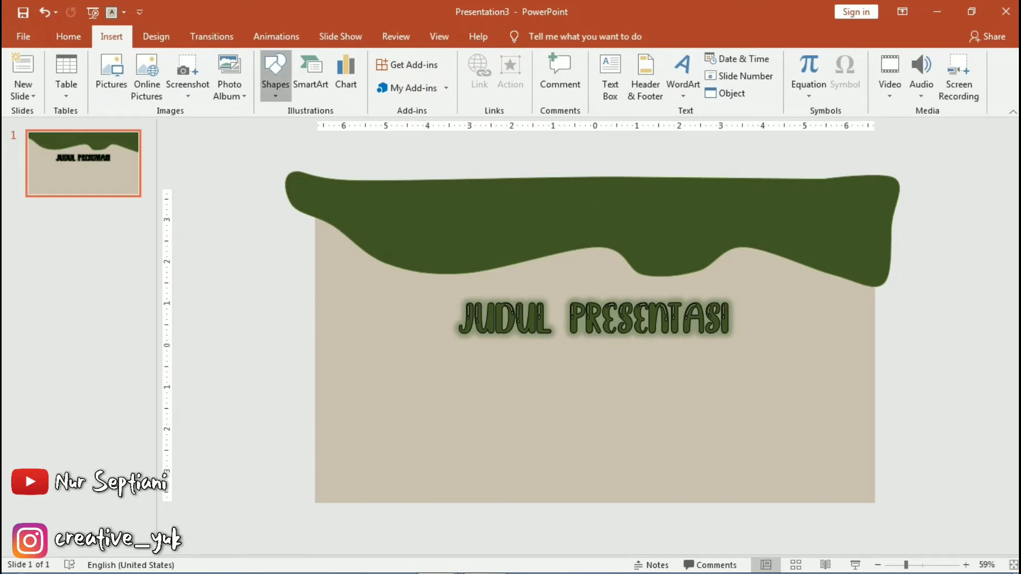
Step: Draw a slide-wide rectangle below the title and apply a 3-D preset shape effect
click(274, 74)
click(359, 127)
drag(297, 344, 891, 438)
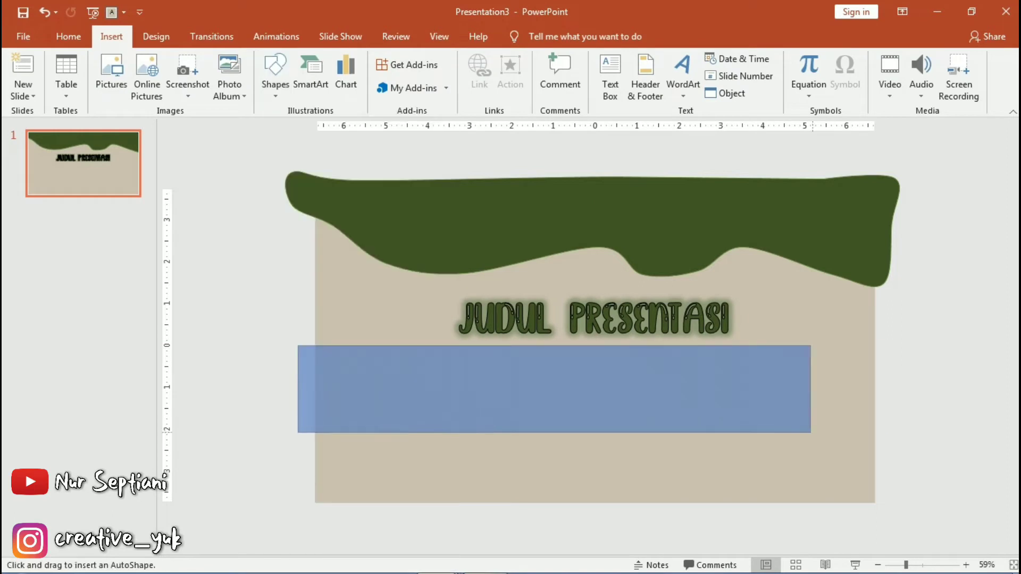
drag(297, 397, 316, 397)
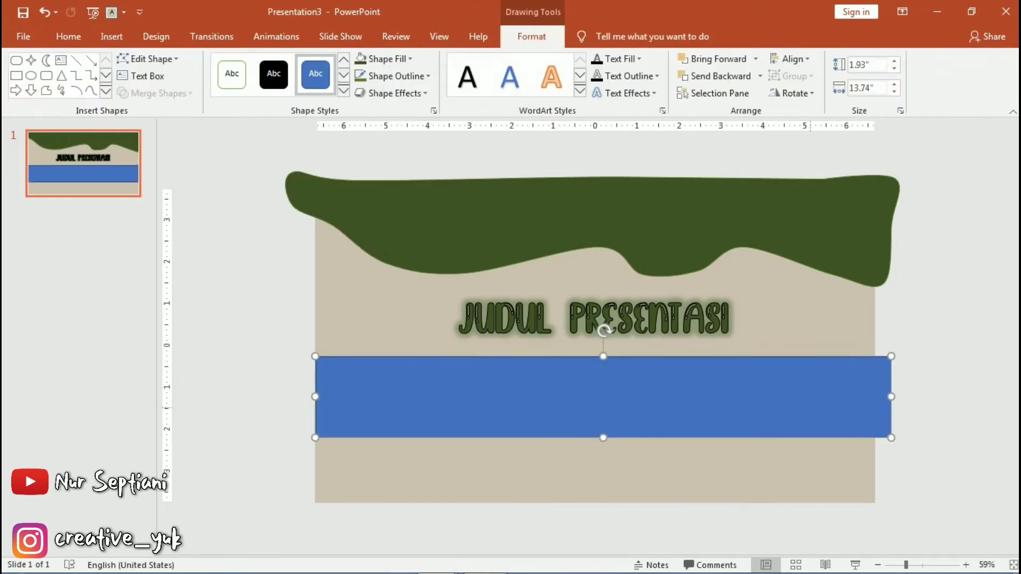
drag(891, 397, 874, 396)
click(360, 58)
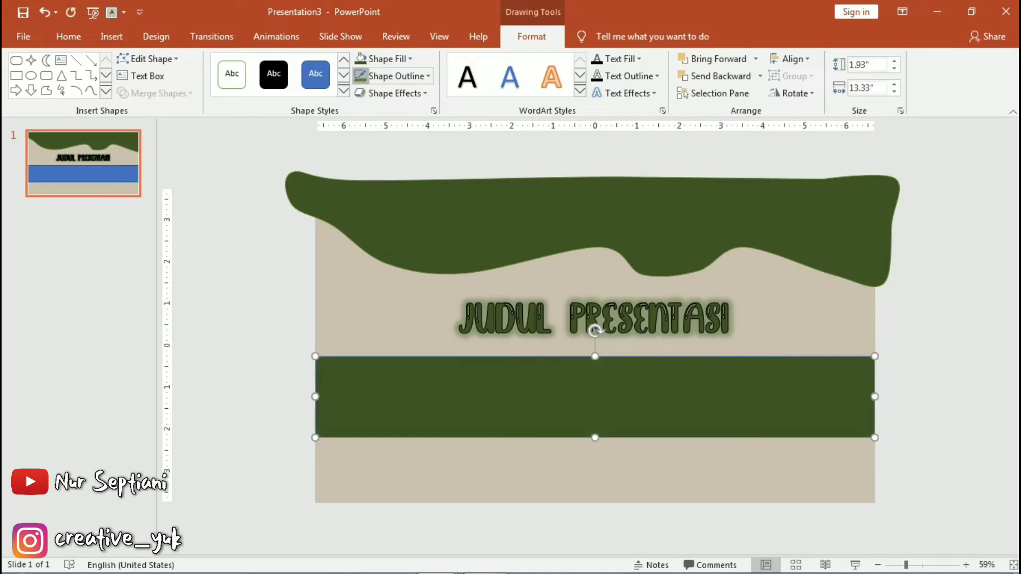
click(394, 93)
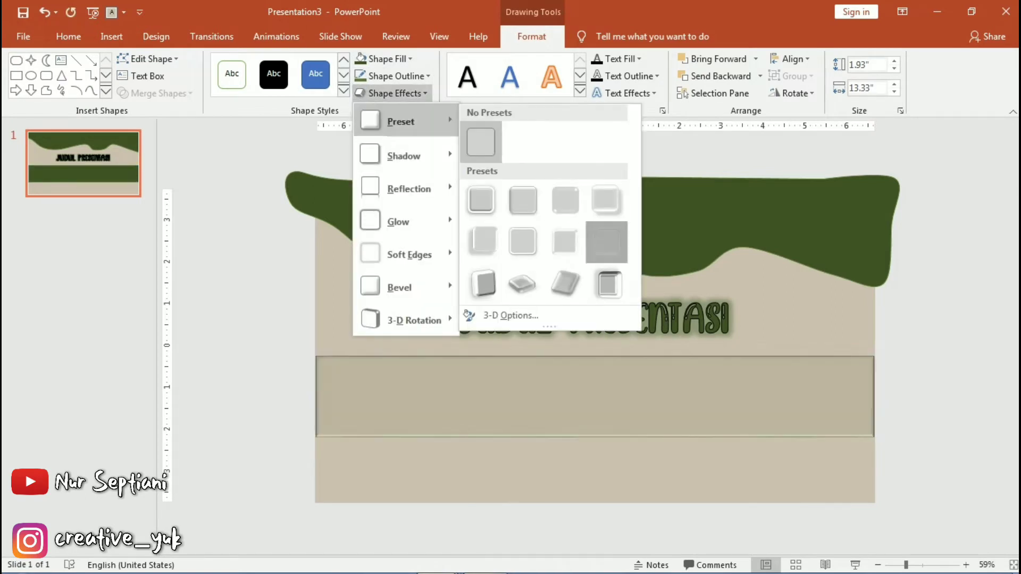
click(606, 242)
Step: Add a narrower mid-green stripe without outline across the band's middle
click(111, 36)
click(275, 71)
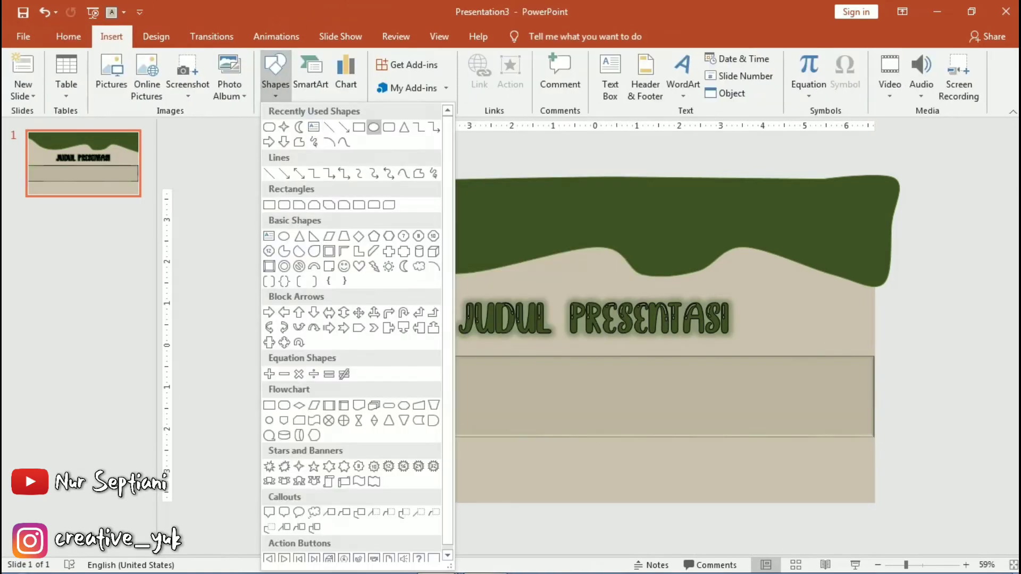
click(374, 128)
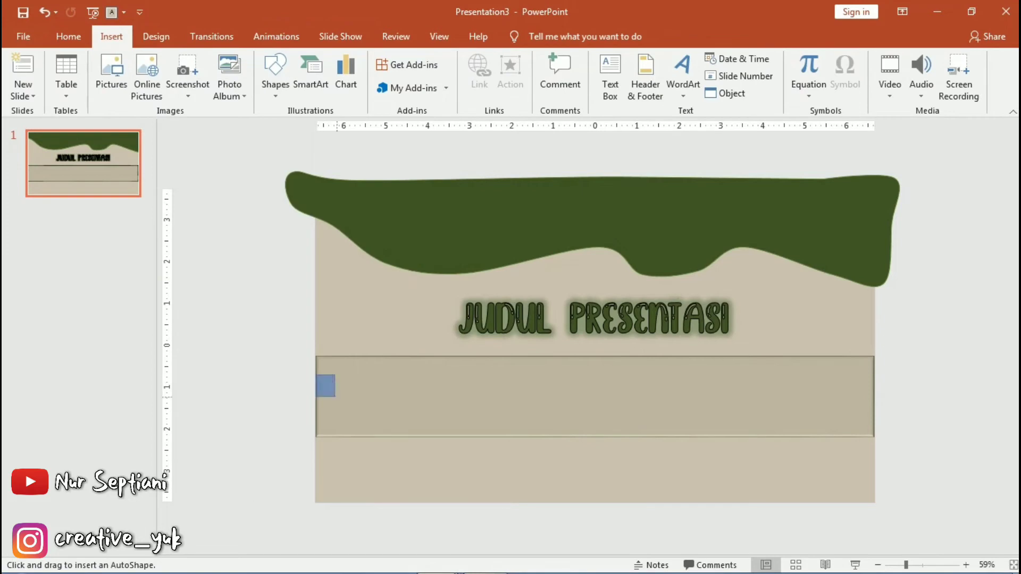
drag(335, 396, 875, 416)
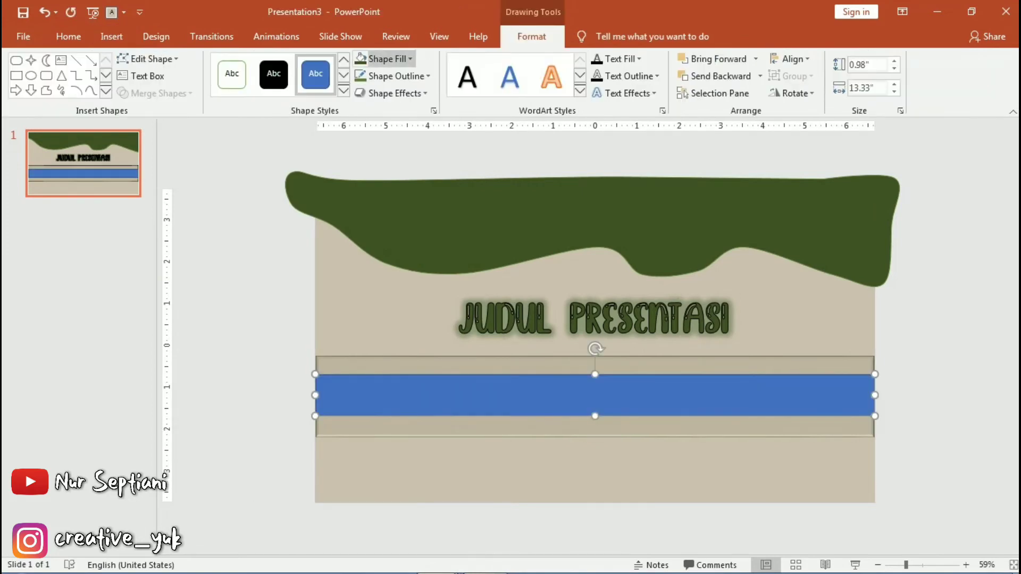
click(387, 59)
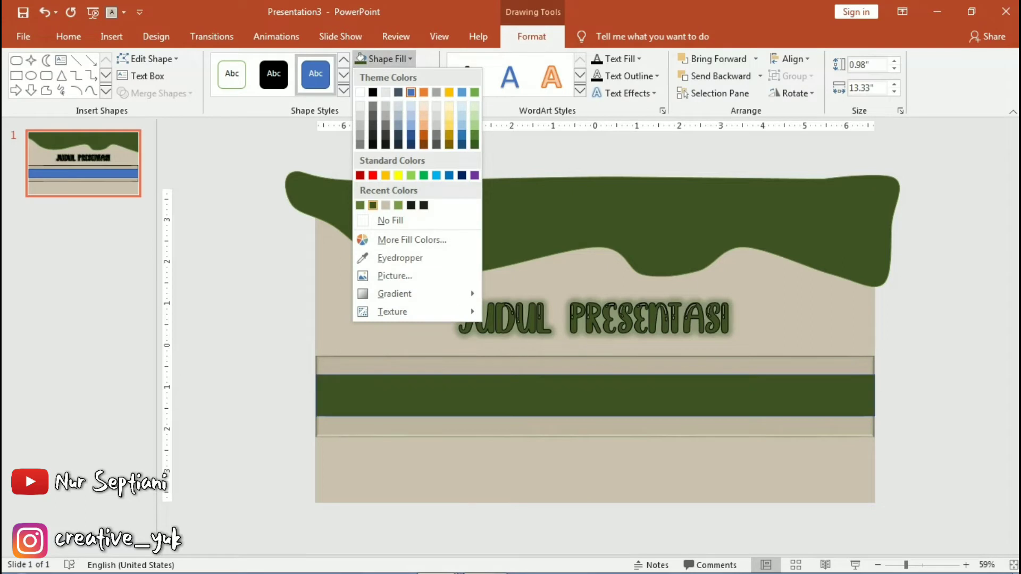
click(398, 206)
click(392, 75)
click(396, 236)
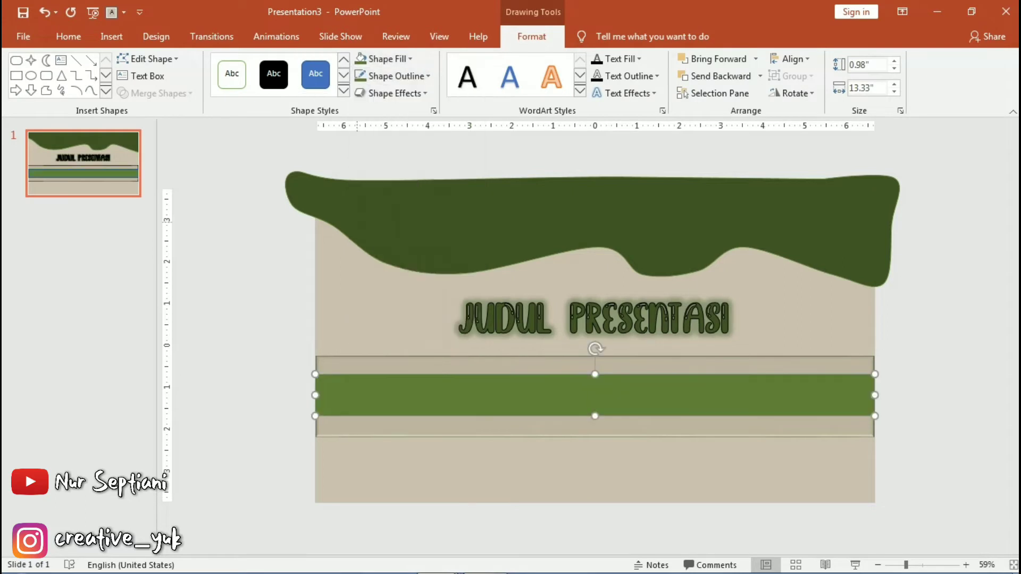
key(Escape)
click(111, 37)
click(610, 79)
Step: Place the 'Sub judul presentasi' text under the title in Baskerville Old Face, 32 pt
click(269, 341)
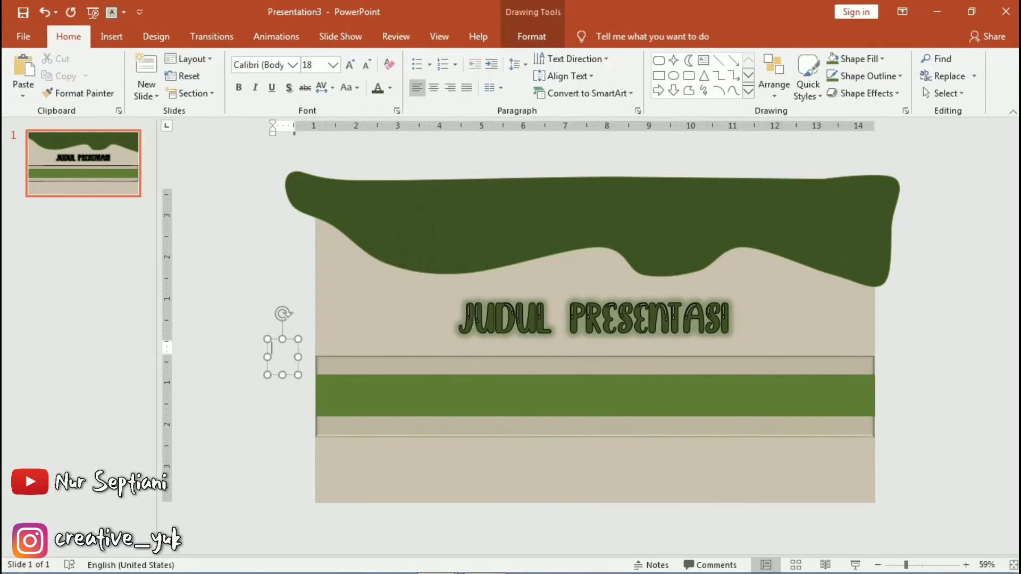
drag(267, 357, 453, 357)
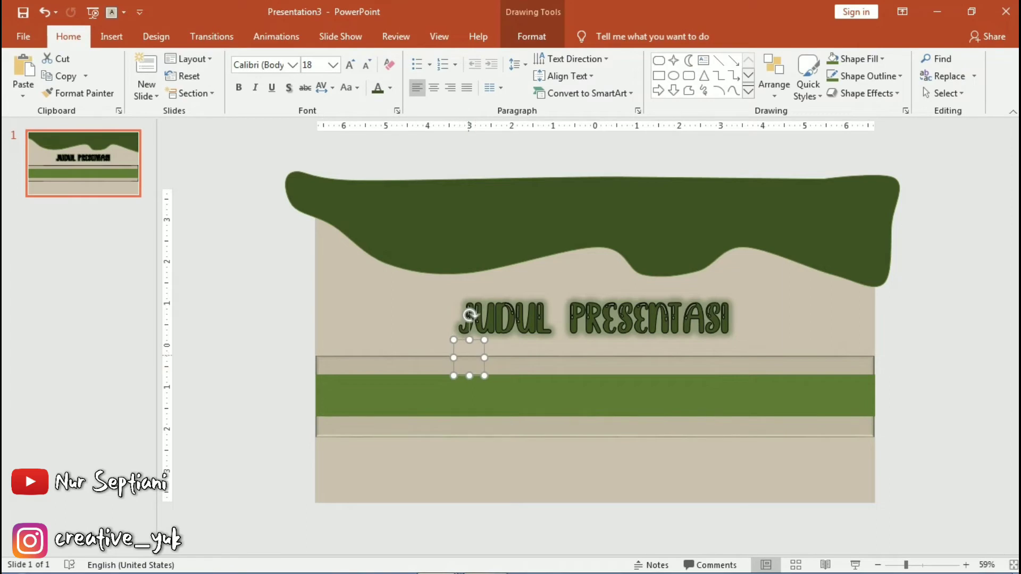
key(ctrl+z)
text(Sub judul presentasi)
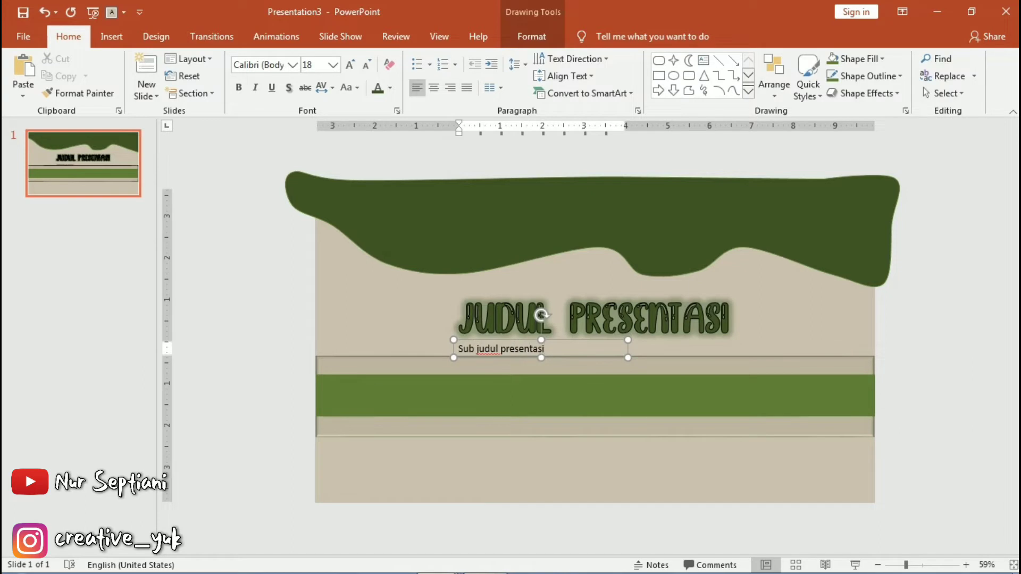
key(ctrl+a)
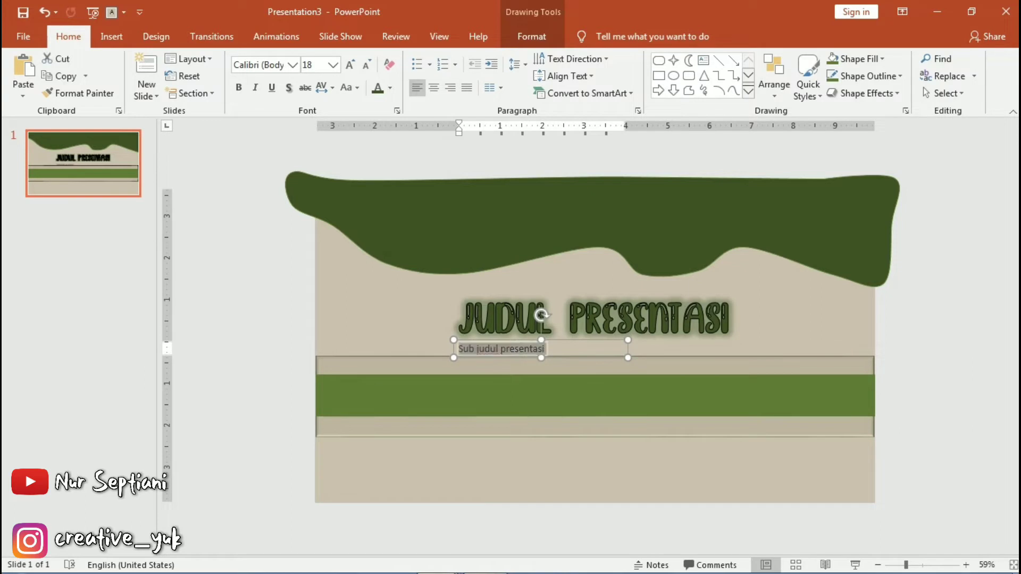
click(293, 64)
click(318, 169)
click(350, 64)
click(350, 64)
click(350, 64)
click(350, 64)
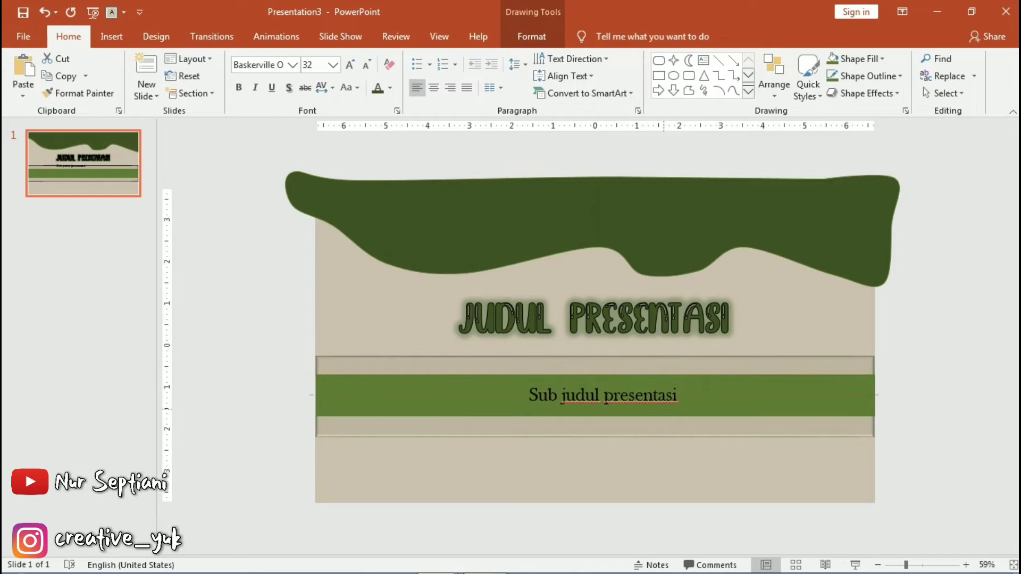
Step: Colour the subtitle text white
key(Escape)
click(390, 88)
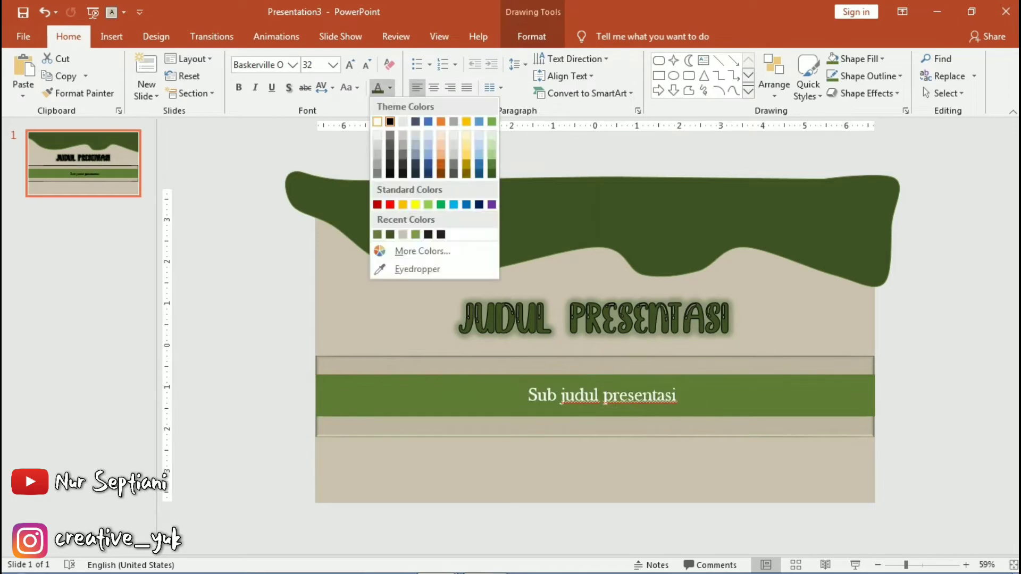
click(385, 130)
key(Escape)
click(112, 36)
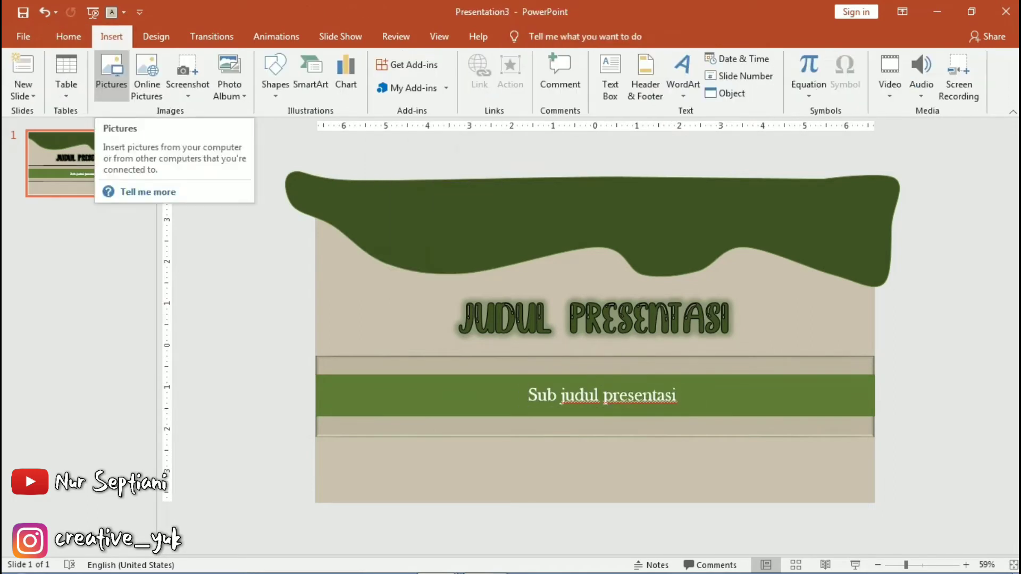
Step: Insert the plant illustration picture and crop it to a single potted plant
click(111, 74)
click(268, 237)
click(381, 445)
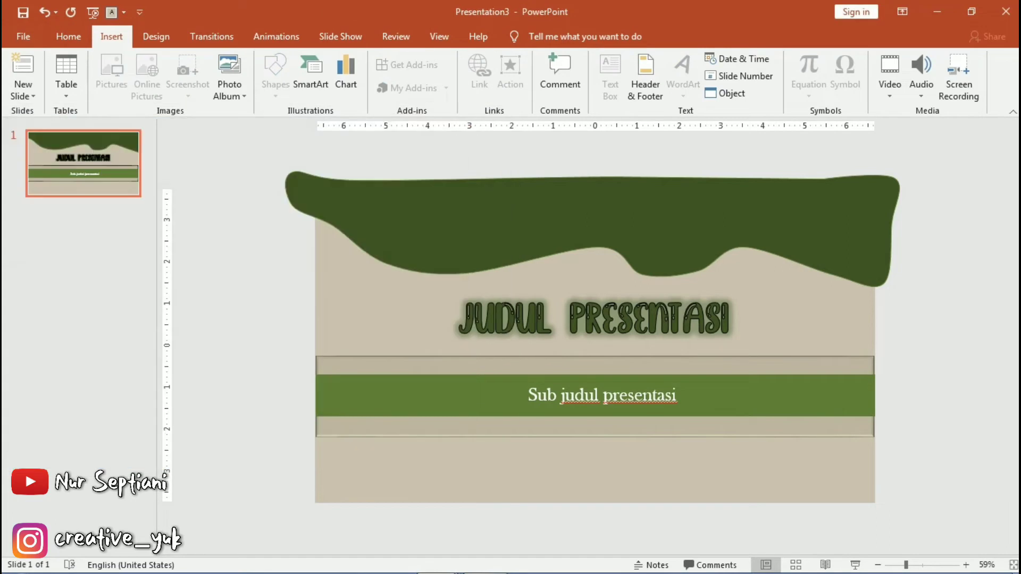
click(867, 75)
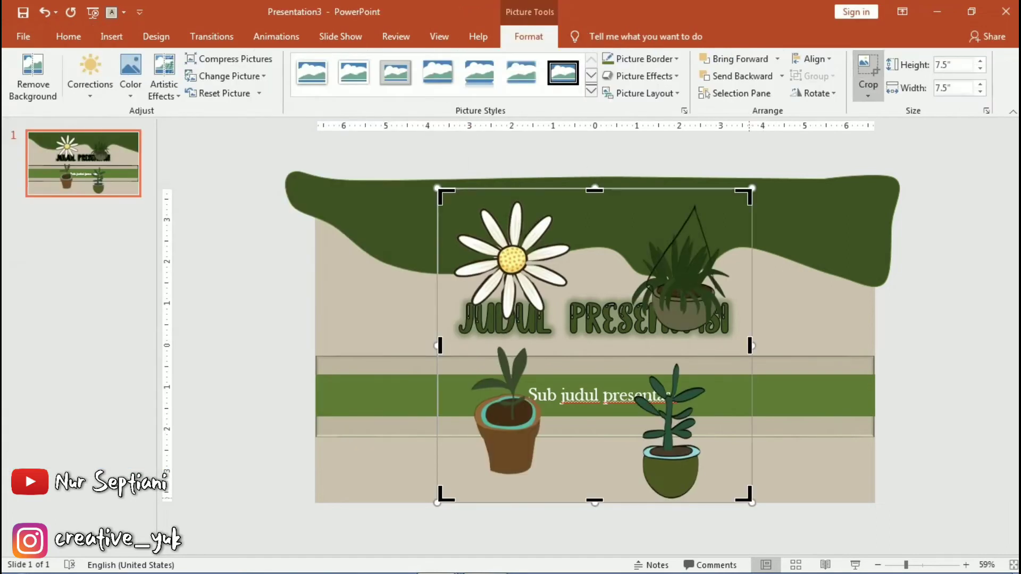
drag(595, 502, 594, 492)
drag(752, 346, 568, 346)
drag(506, 313, 503, 345)
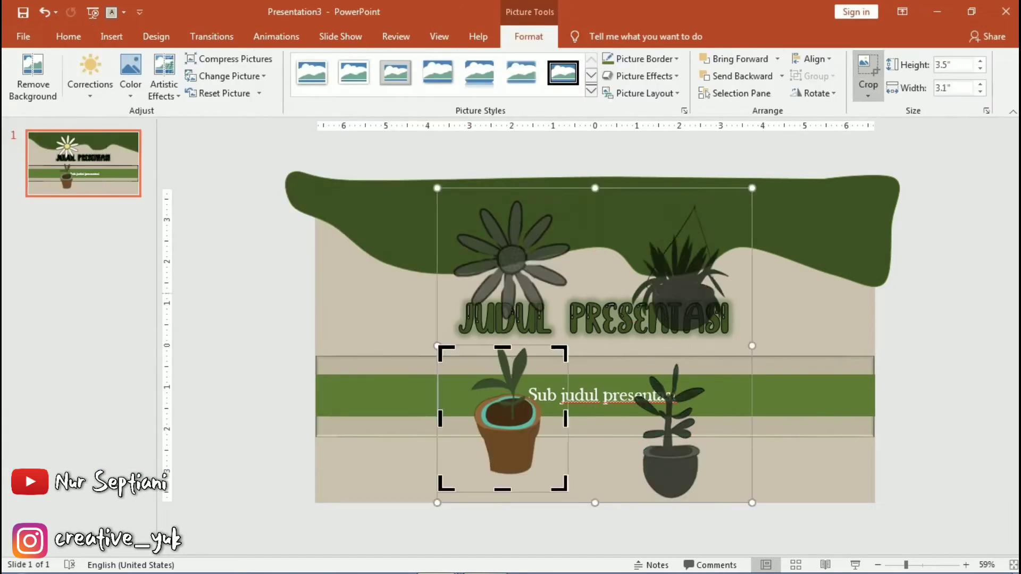
key(Escape)
Step: Paste a copy of the pot, shrink it and place it in the bottom-right corner
key(ctrl+v)
key(ctrl+v)
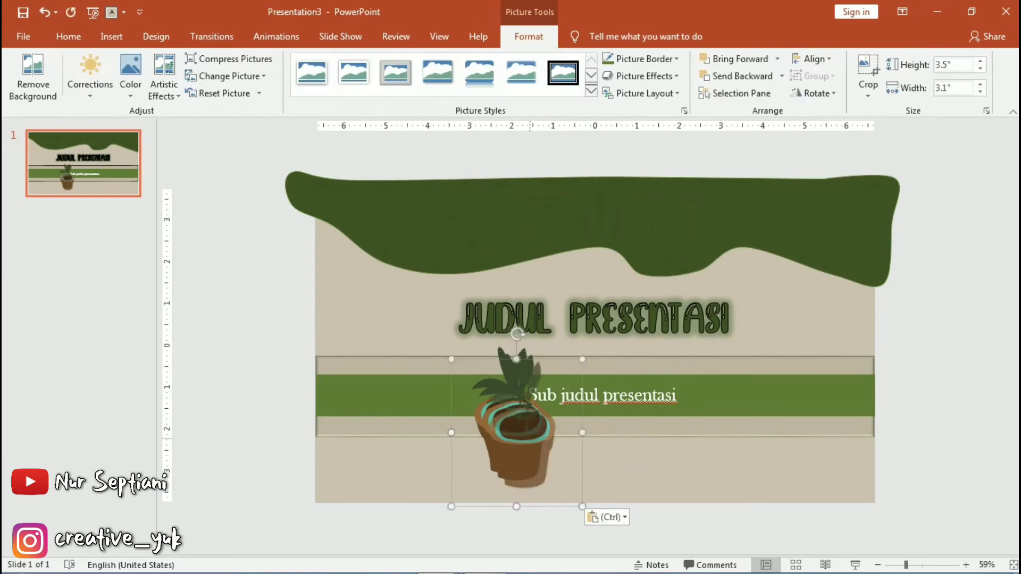
drag(513, 442, 835, 441)
drag(899, 367, 875, 393)
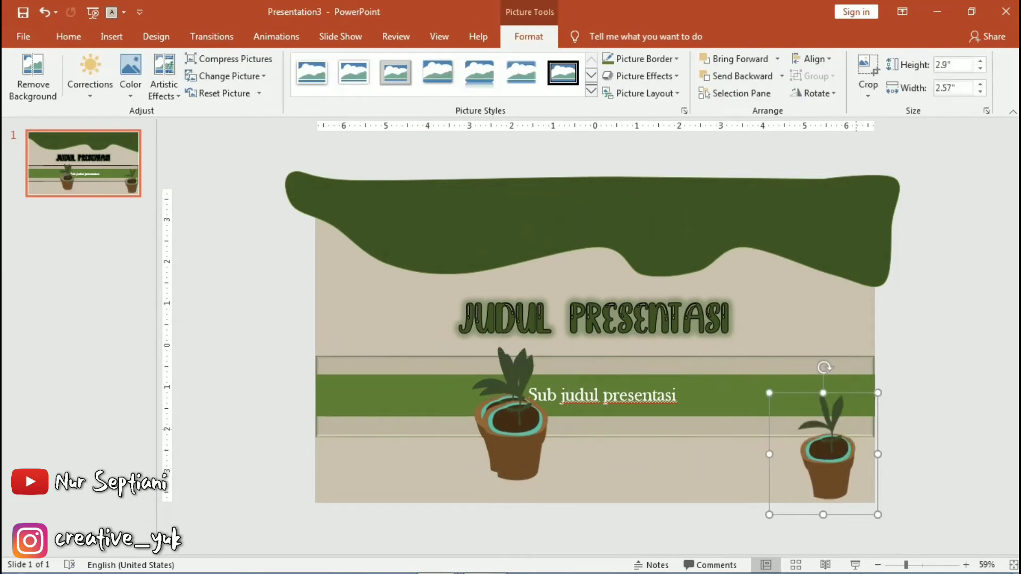
drag(826, 457, 829, 458)
Step: Shrink two pot pictures and set them side by side at the lower-left
click(510, 452)
drag(575, 352, 536, 395)
drag(494, 452, 358, 462)
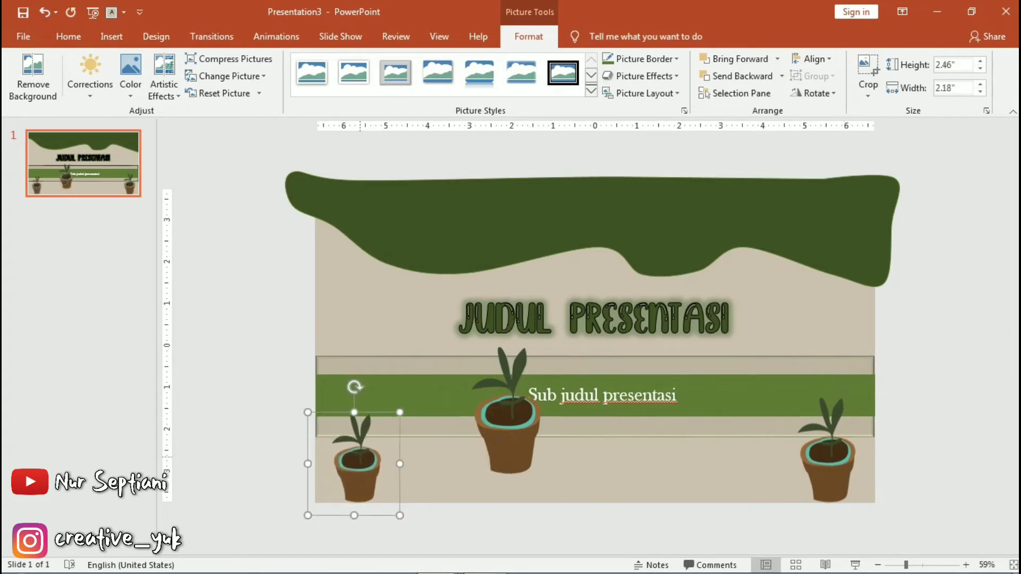
click(505, 442)
drag(568, 344, 506, 415)
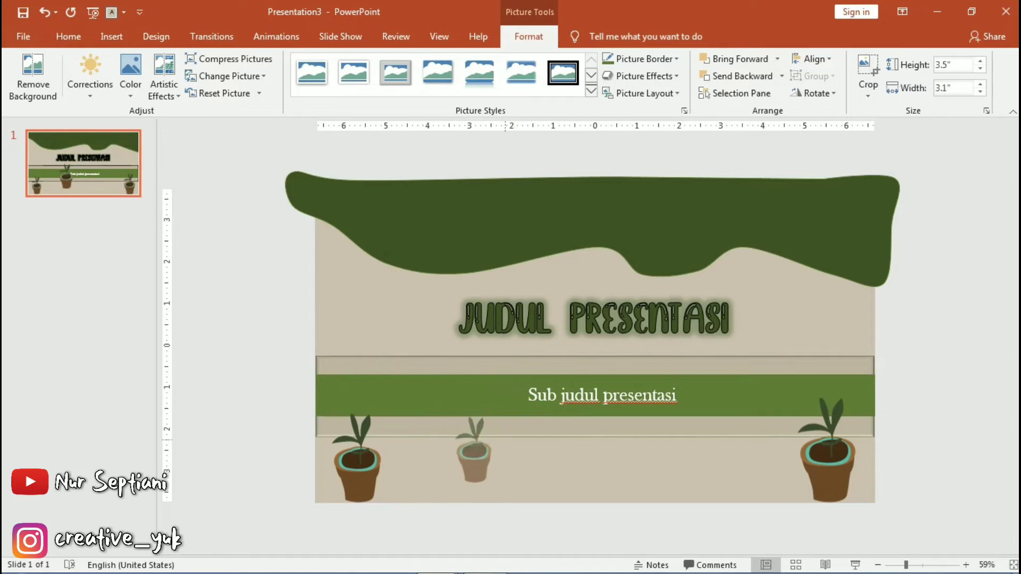
drag(475, 451, 405, 471)
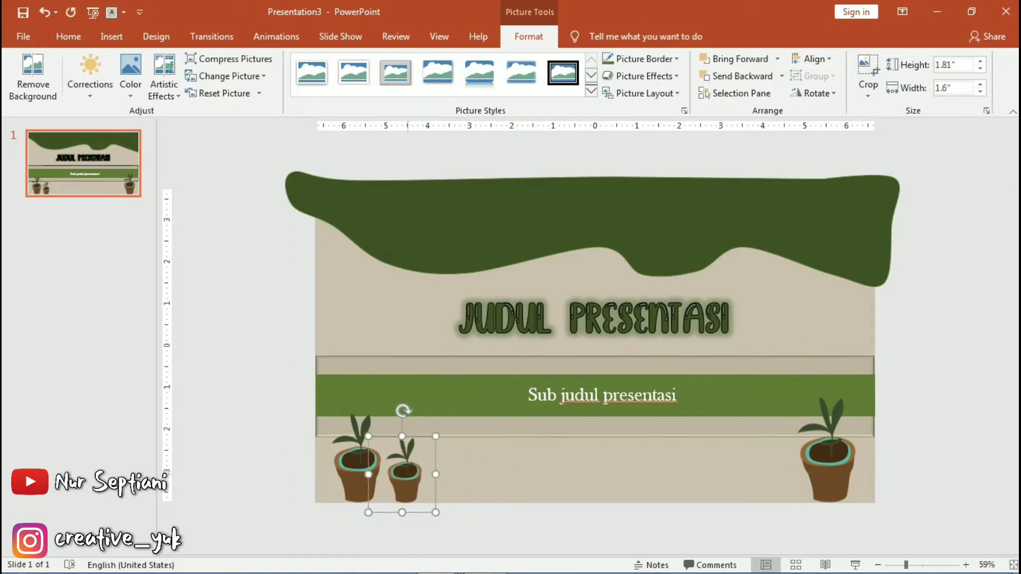
key(ctrl+v)
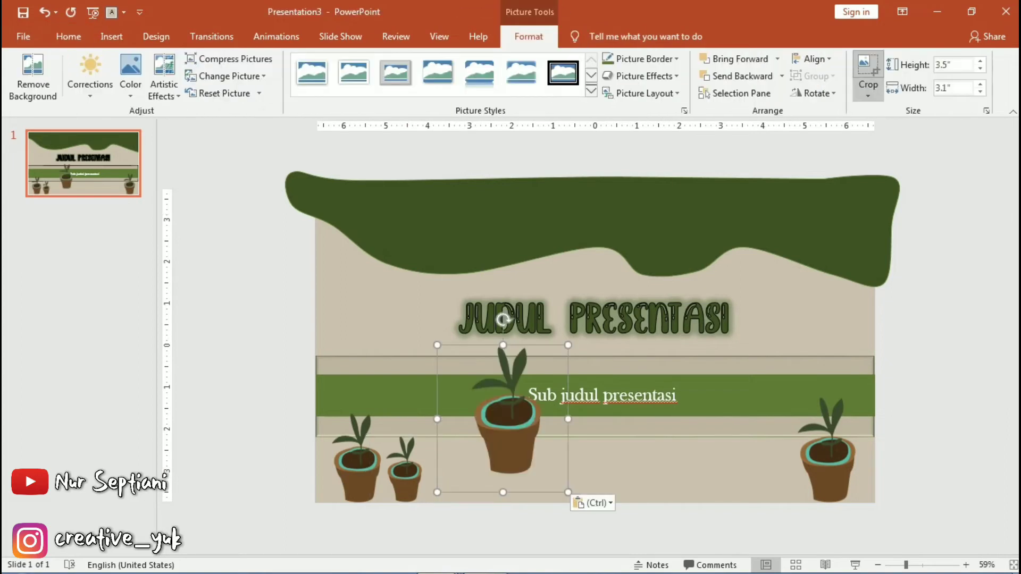
Step: Re-crop the pasted picture to just the daisy and shrink it onto the wave edge
click(867, 69)
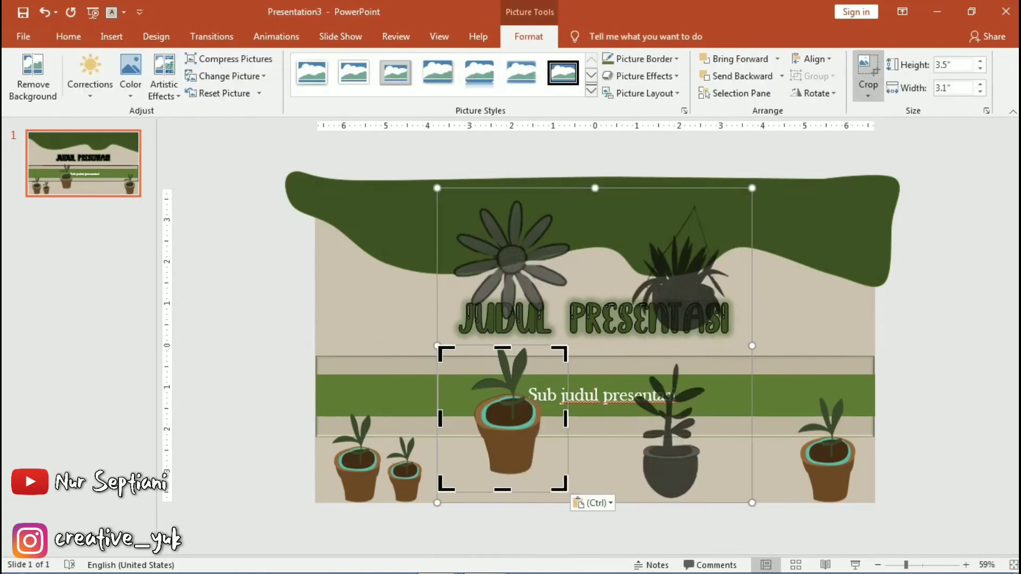
drag(565, 354, 573, 197)
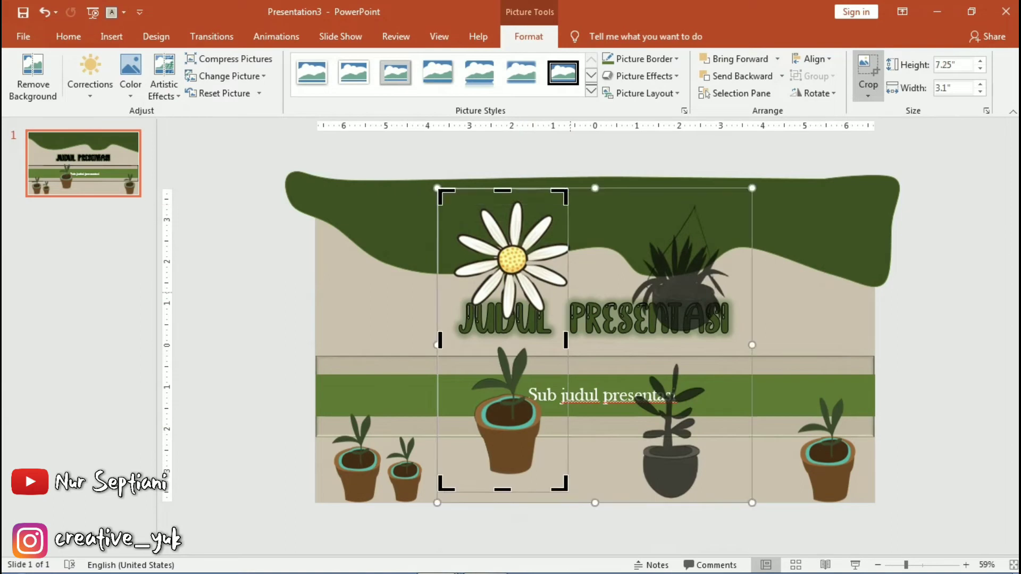
key(Escape)
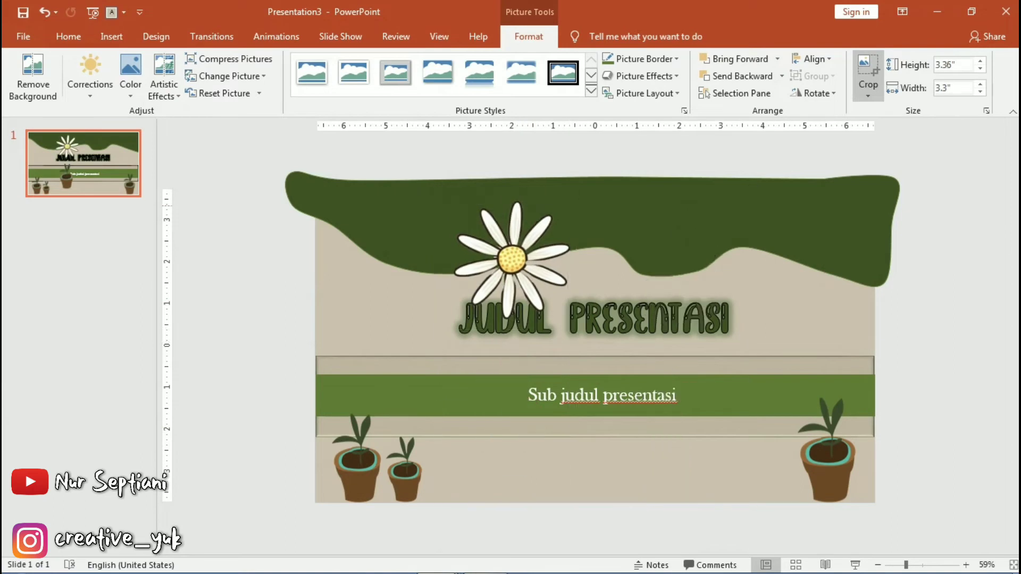
mouse_move(569, 201)
mouse_down()
mouse_move(456, 295)
mouse_move(394, 263)
mouse_up()
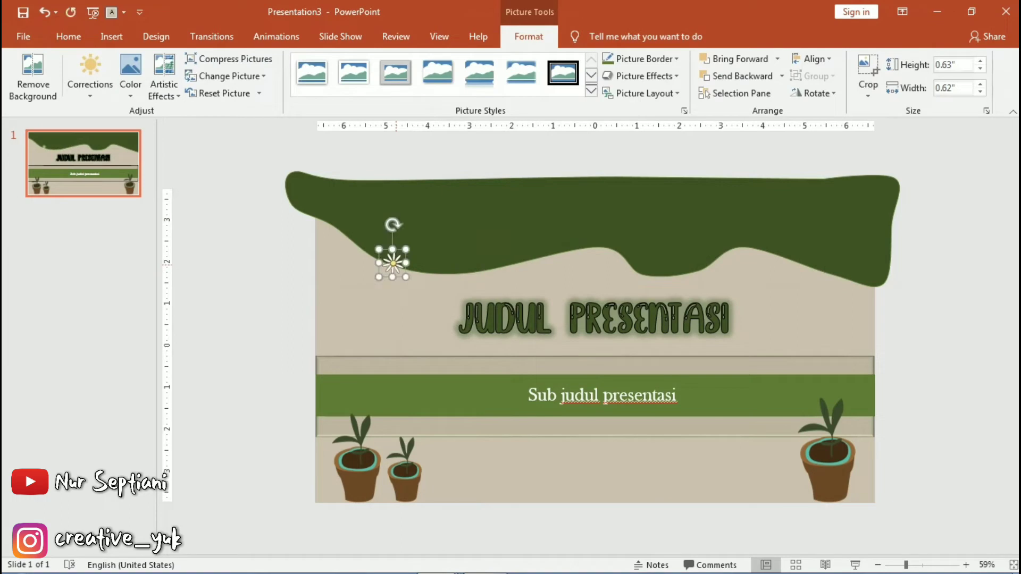
Step: Duplicate the daisy and scatter copies along the wave edge and subtitle stripe
key(ctrl+v)
drag(398, 271, 814, 268)
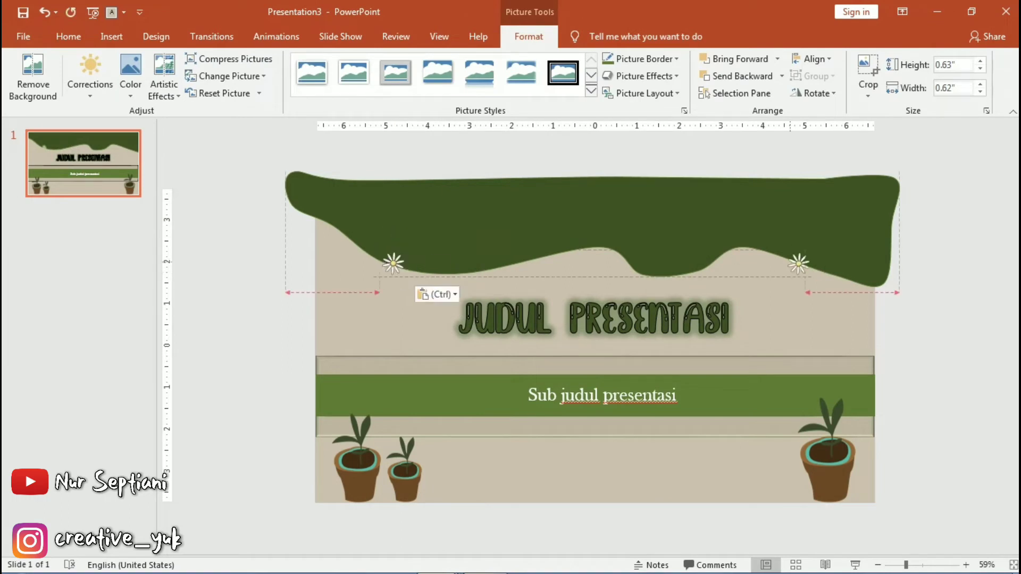
key(ctrl+v)
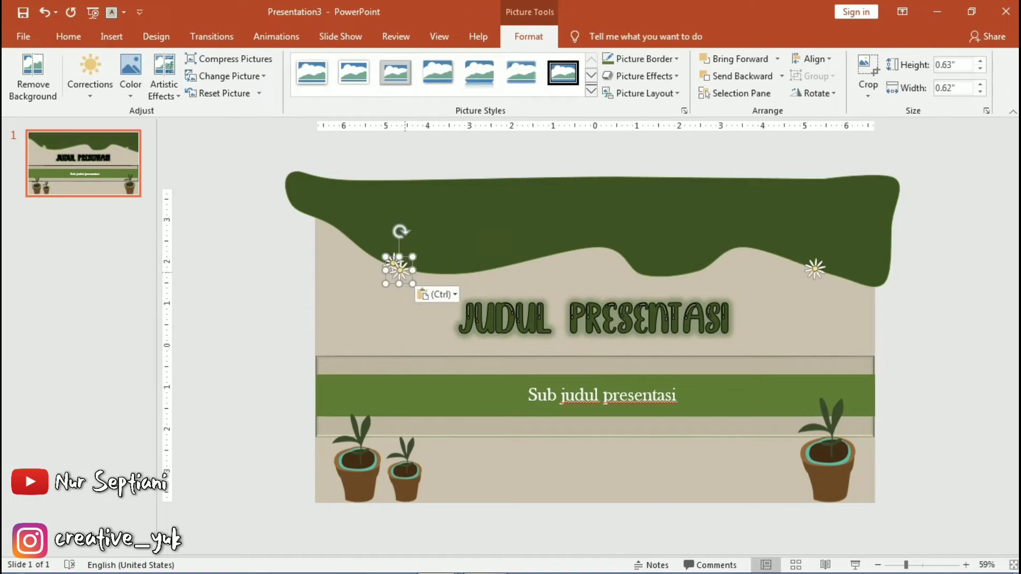
drag(399, 270, 736, 371)
drag(398, 270, 442, 396)
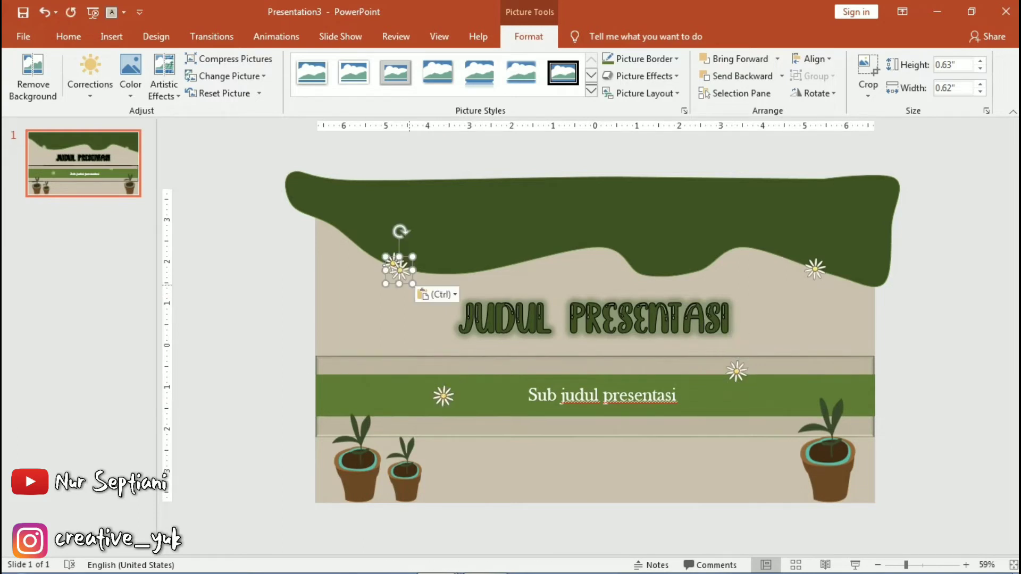
mouse_move(399, 270)
mouse_down()
mouse_move(629, 267)
mouse_move(464, 402)
mouse_up()
key(ctrl+v)
key(ctrl+z)
key(ctrl+c)
key(ctrl+v)
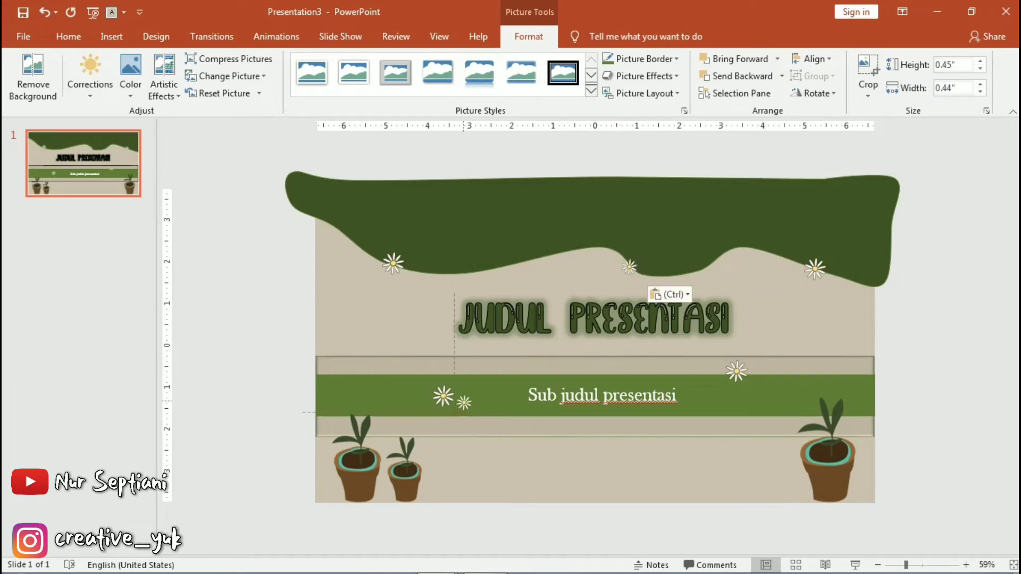
key(Escape)
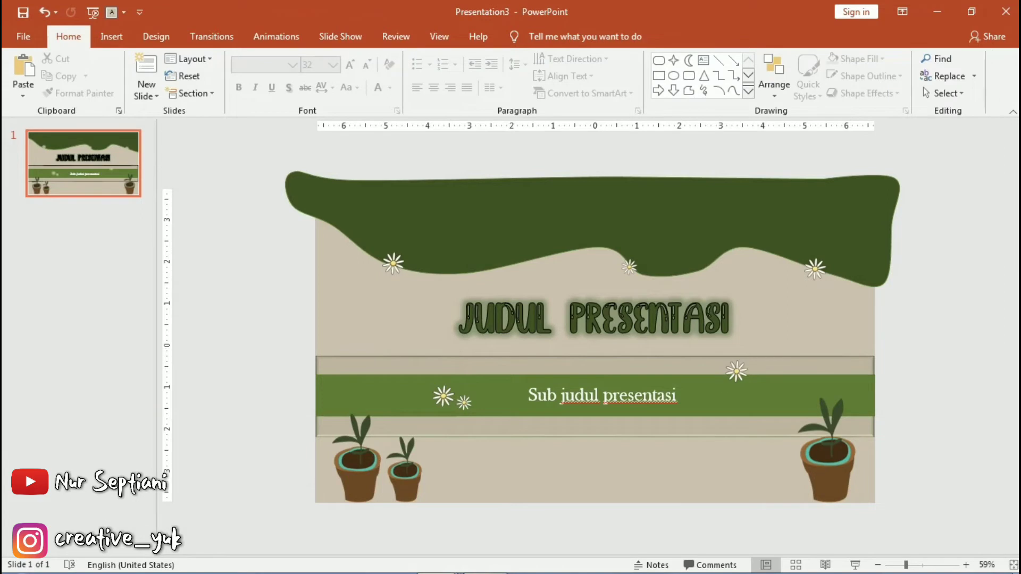
Step: Add a new slide after the title slide and delete its placeholders
click(83, 163)
key(ctrl+m)
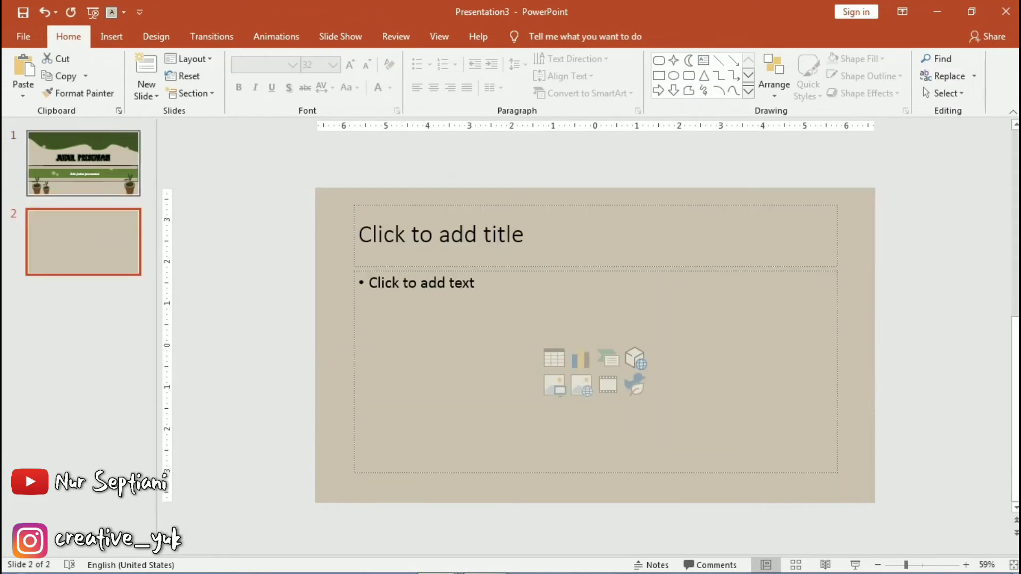
key(ctrl+a)
key(Delete)
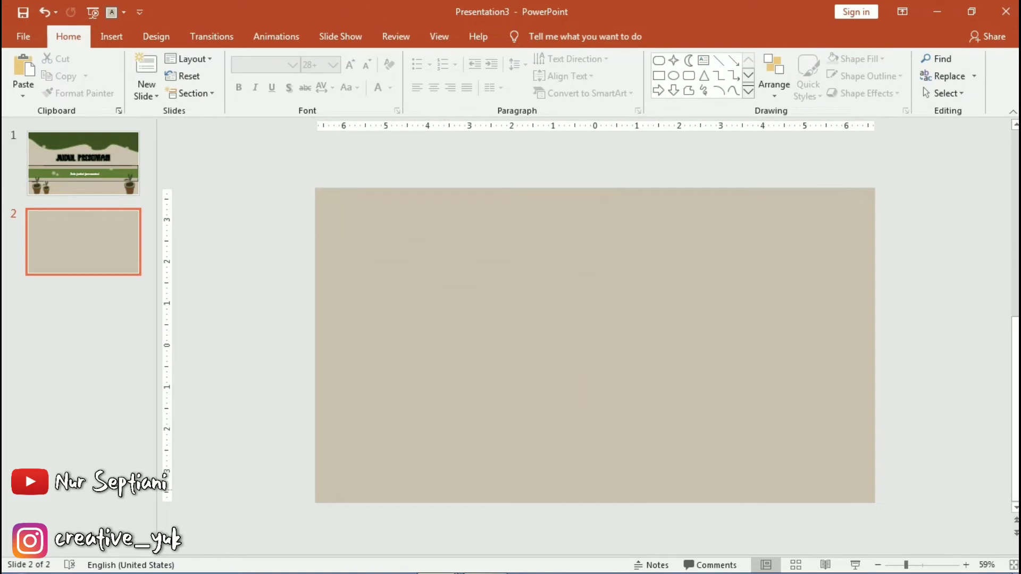
Step: Draw a large rounded rectangle panel with reduced corner rounding and fill it dark green
click(111, 36)
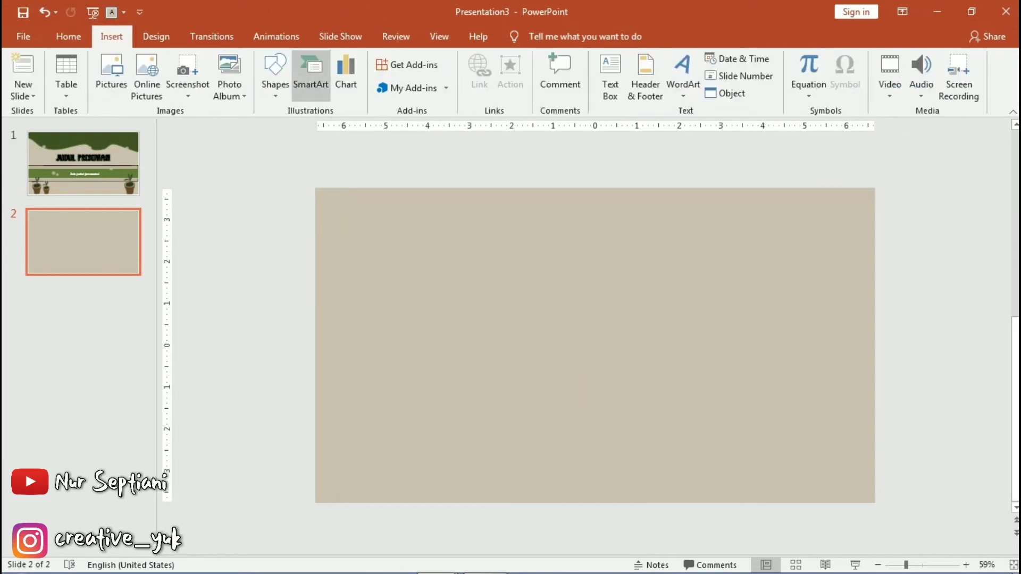
click(275, 75)
click(284, 128)
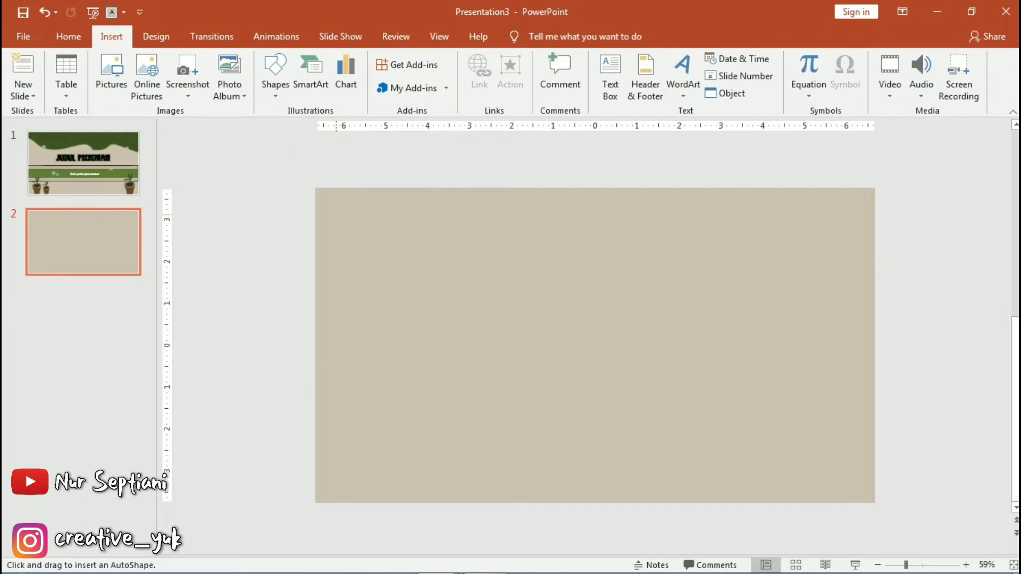
click(275, 74)
click(375, 128)
mouse_move(341, 219)
mouse_down()
mouse_move(721, 431)
mouse_move(850, 483)
mouse_up()
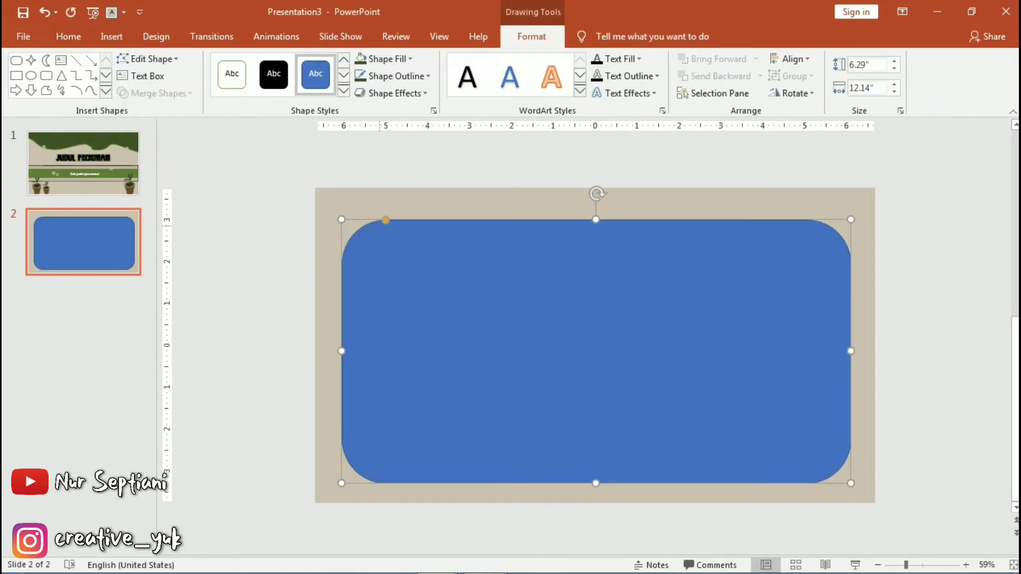
mouse_move(386, 220)
mouse_down()
mouse_move(362, 220)
mouse_move(358, 239)
mouse_move(368, 239)
mouse_up()
drag(593, 221, 594, 240)
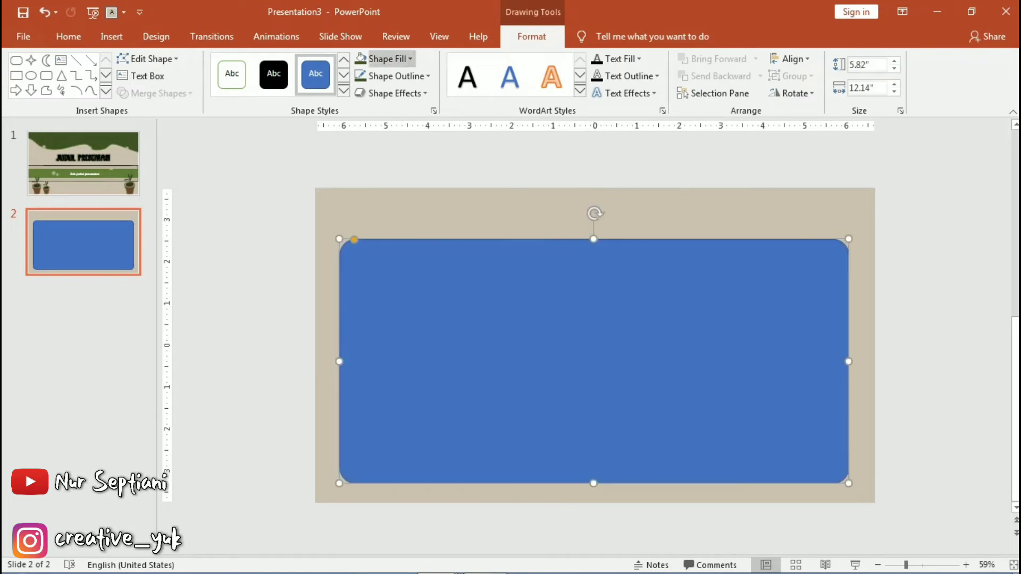
click(361, 59)
key(Escape)
click(111, 36)
Step: Add a small dark green rectangle tab above the panel's top-left corner
click(275, 75)
click(397, 222)
drag(364, 213, 452, 258)
drag(407, 213, 408, 208)
click(361, 59)
Step: Group the folder tab and body, then raise the body's top edge slightly
key(Escape)
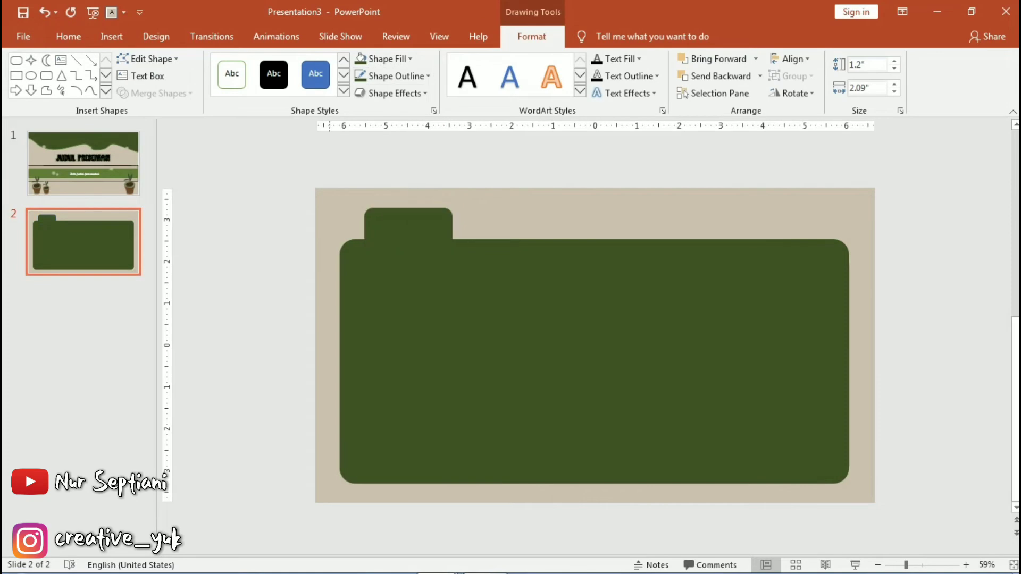
click(407, 223)
shift+click(594, 362)
click(791, 76)
click(797, 94)
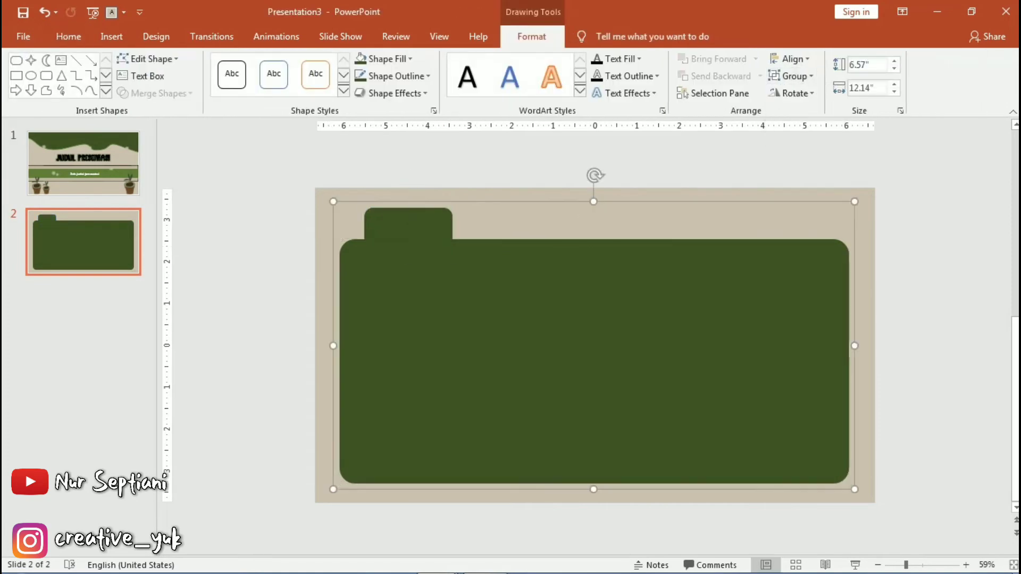
key(Escape)
click(593, 361)
click(594, 361)
drag(593, 239, 593, 232)
Step: Duplicate the whole folder and give the copy a lighter green fill with no outline
click(407, 218)
key(Escape)
key(ctrl+a)
key(ctrl+c)
key(ctrl+v)
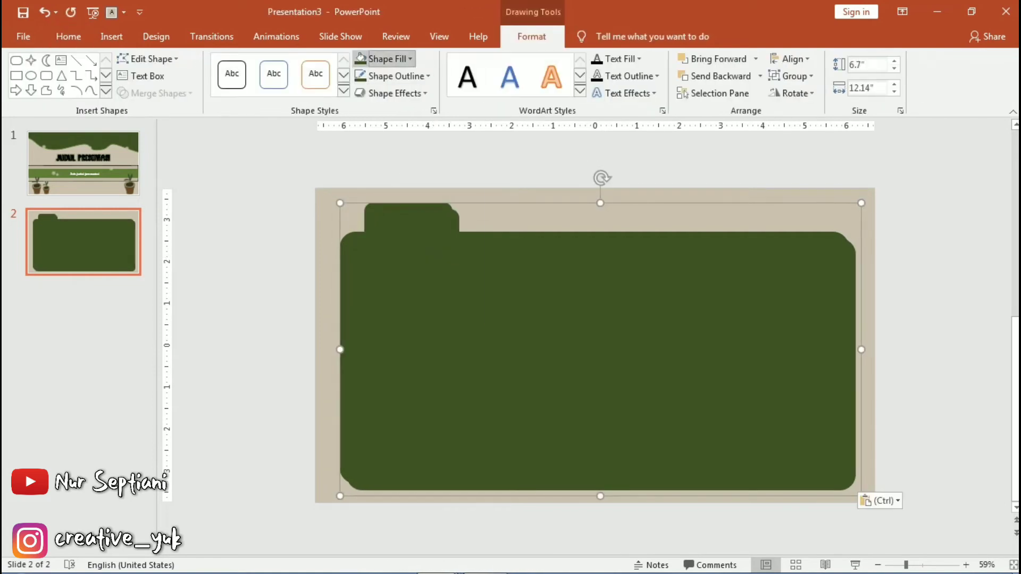
click(380, 59)
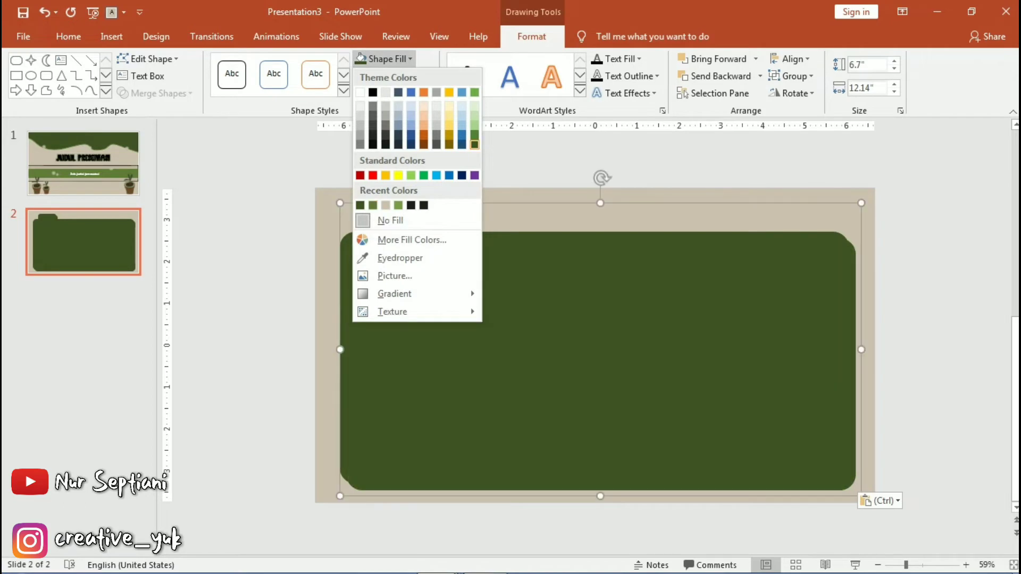
click(373, 205)
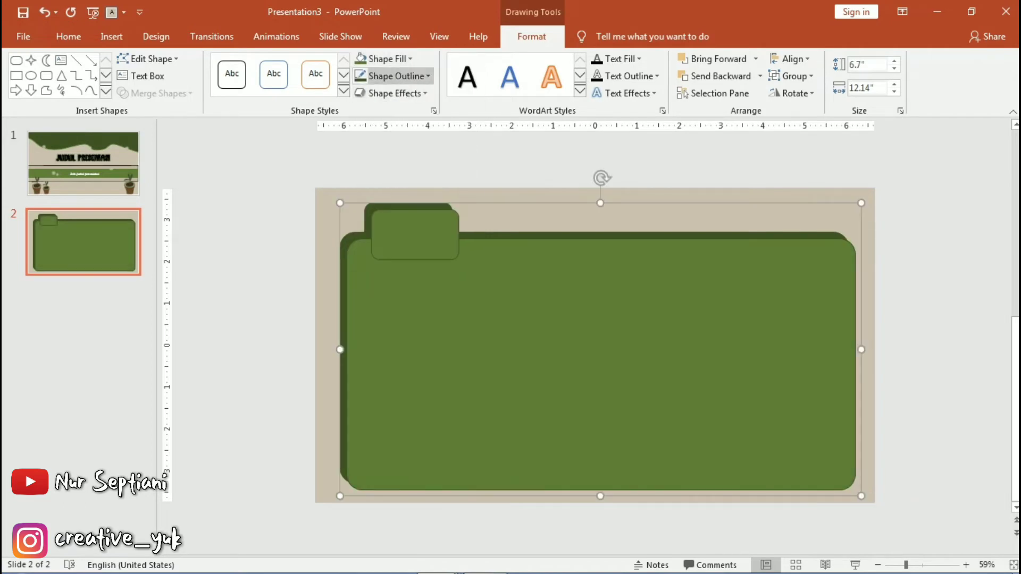
click(396, 76)
click(596, 361)
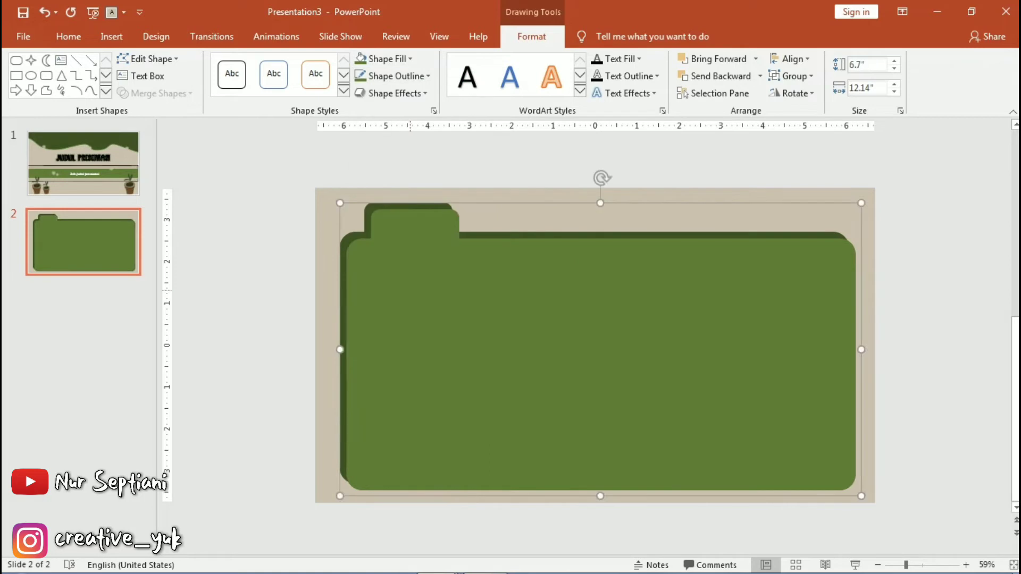
Step: Align the lighter copy over the original, lower its top, and set its tab beside the dark tab
drag(595, 361, 589, 354)
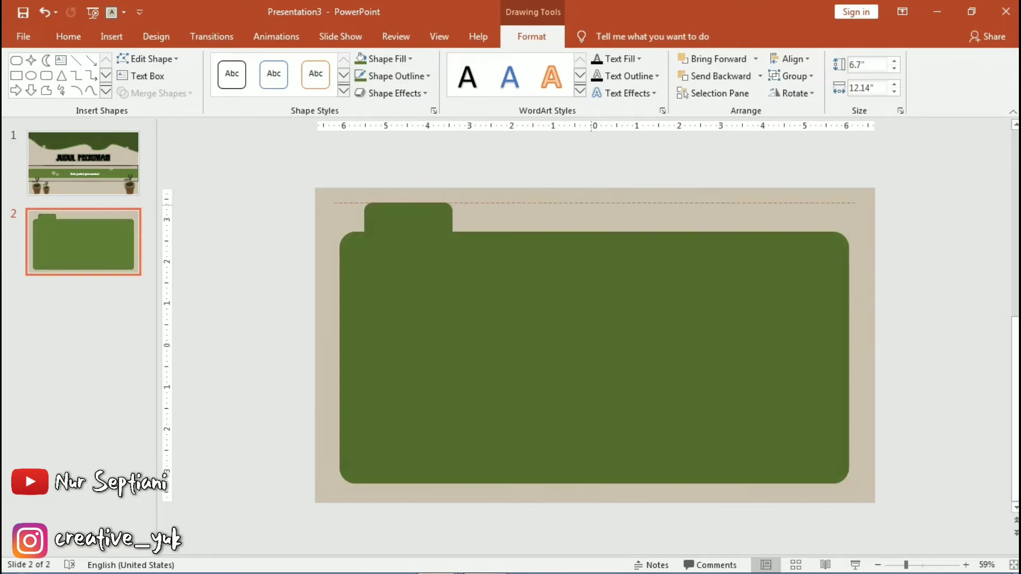
drag(593, 203, 593, 226)
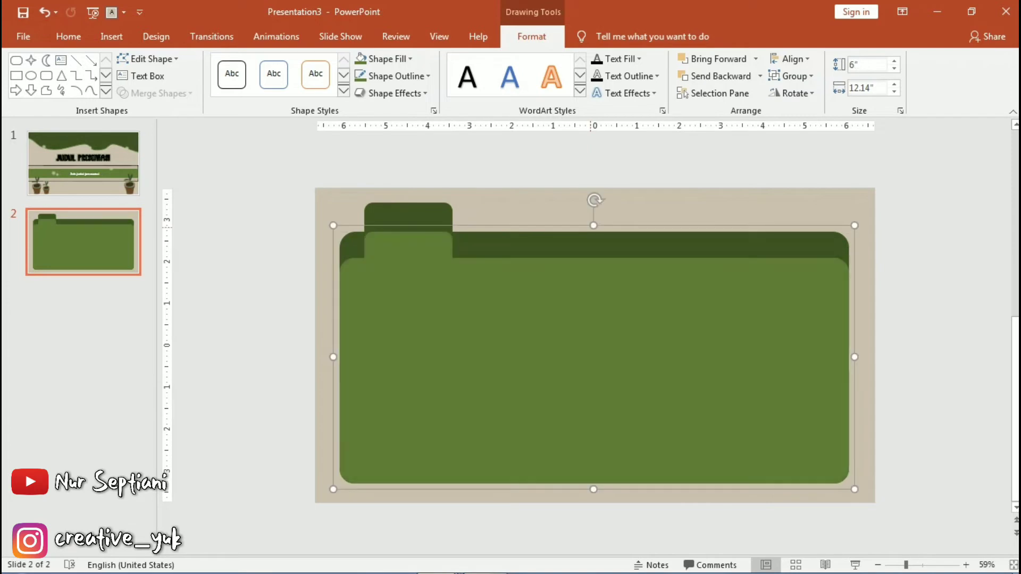
drag(408, 254, 497, 255)
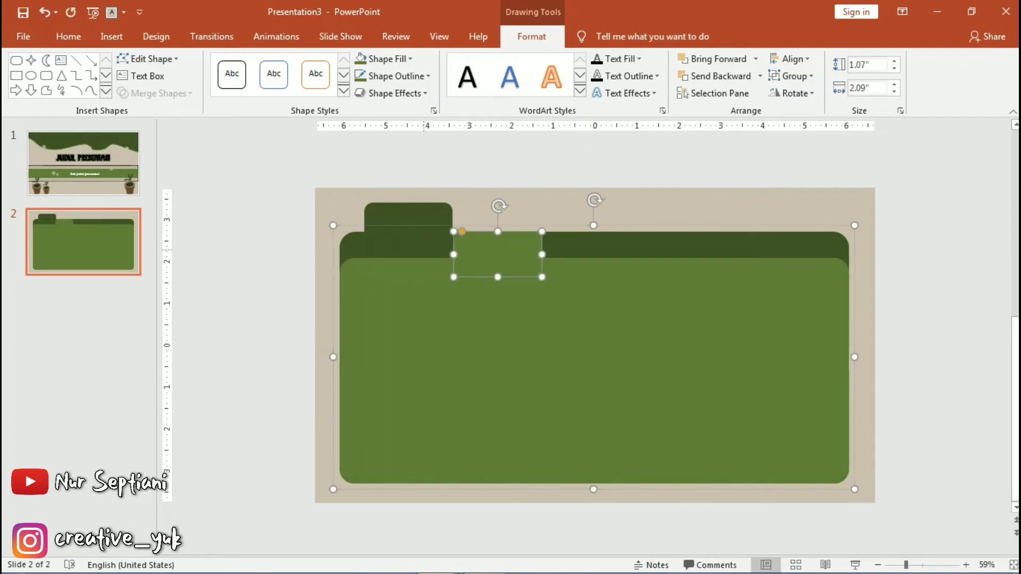
drag(497, 254, 496, 238)
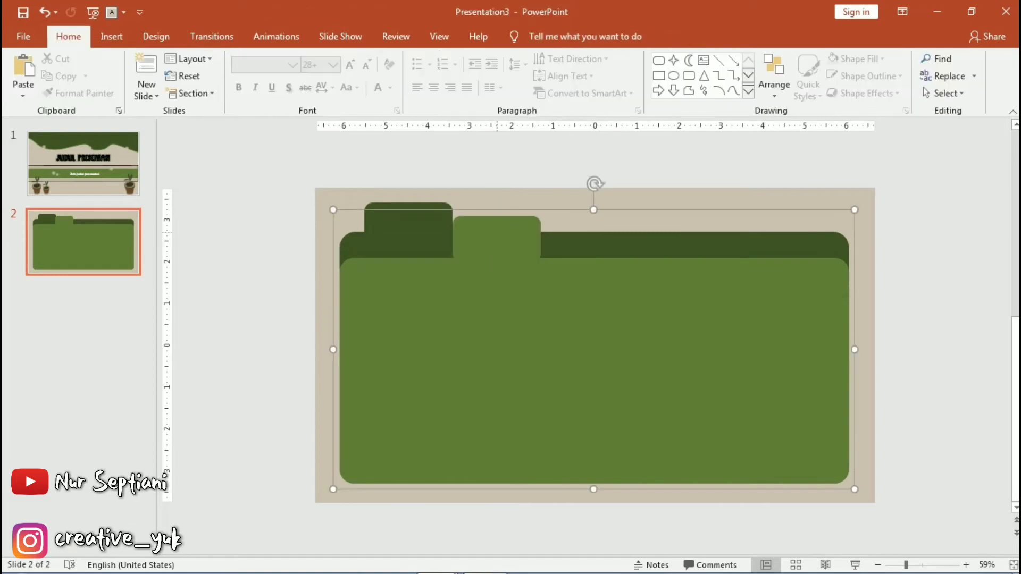
key(Down)
key(Down)
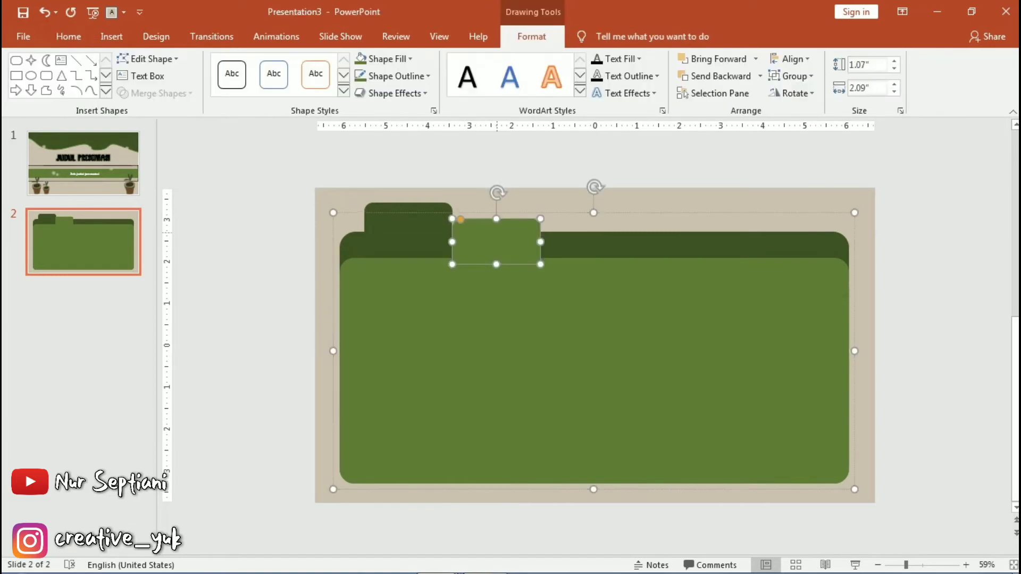
key(Escape)
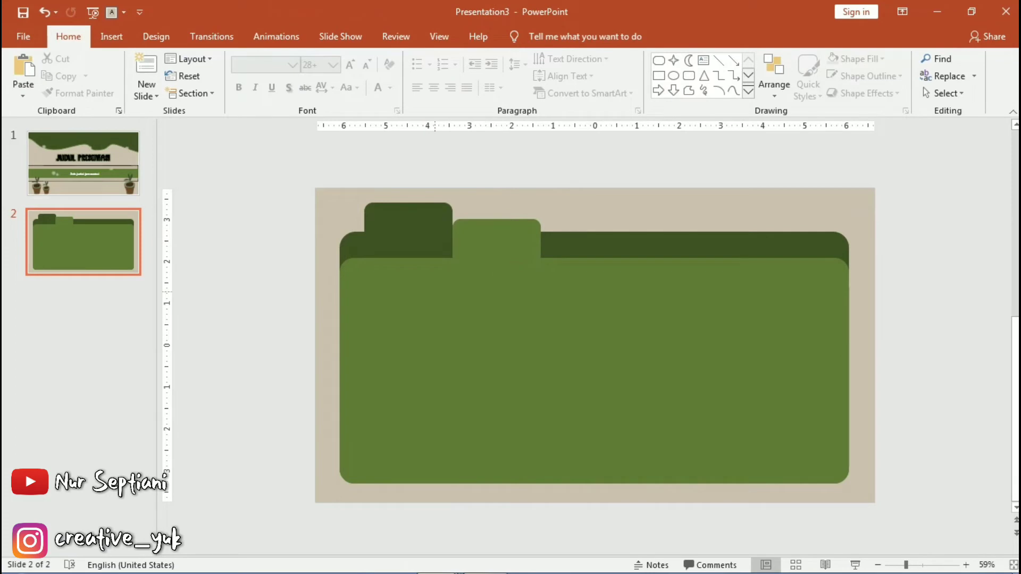
key(ctrl+z)
key(ctrl+y)
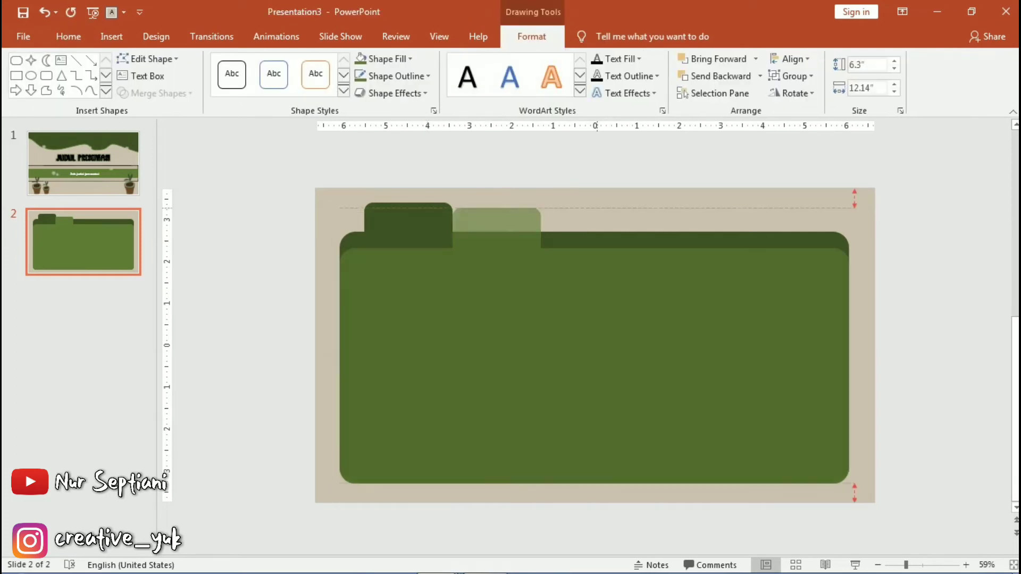
key(ctrl+y)
Step: Paste a third folder copy filled brighter green with no outline
key(Escape)
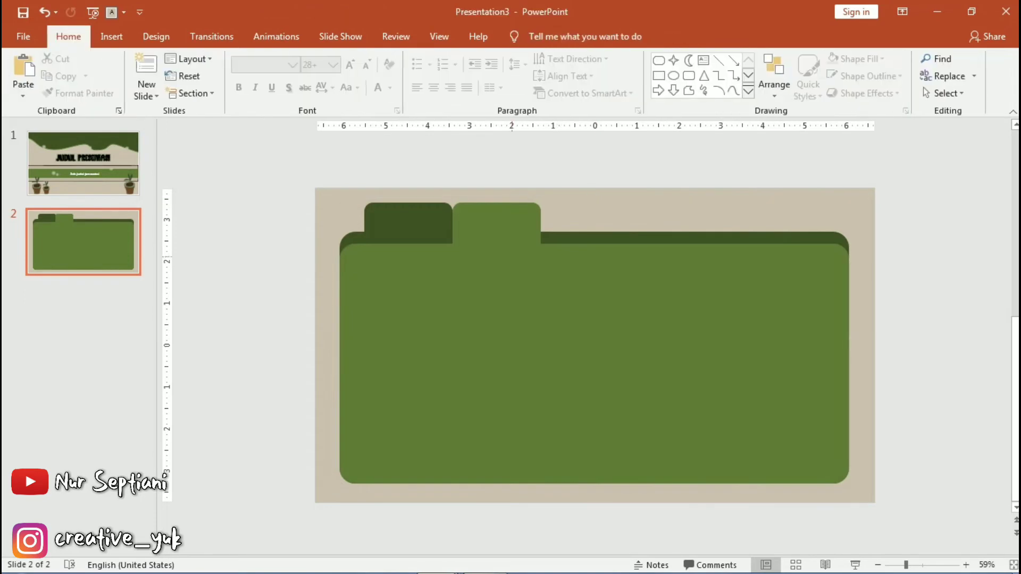
key(ctrl+v)
click(531, 36)
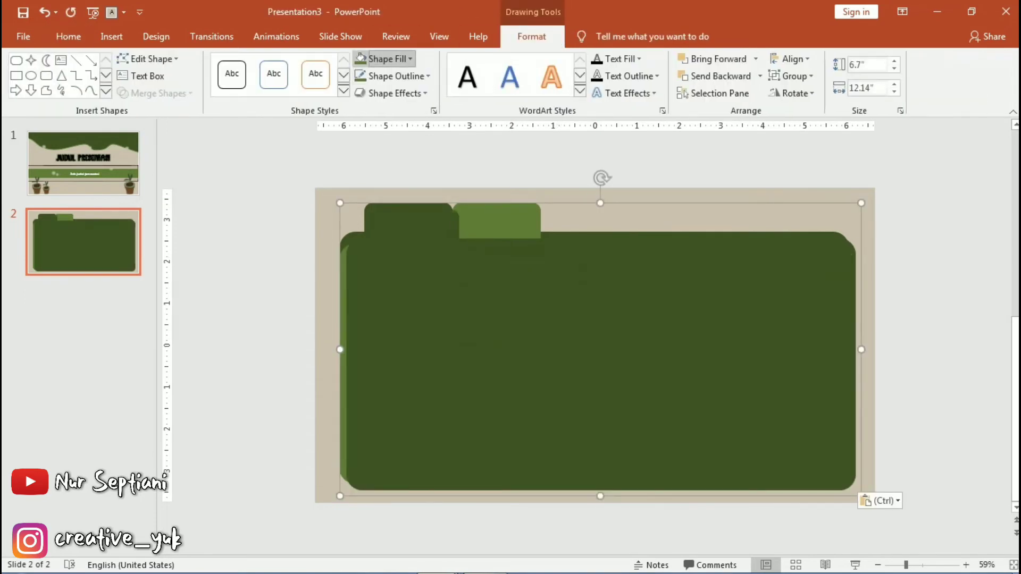
click(383, 58)
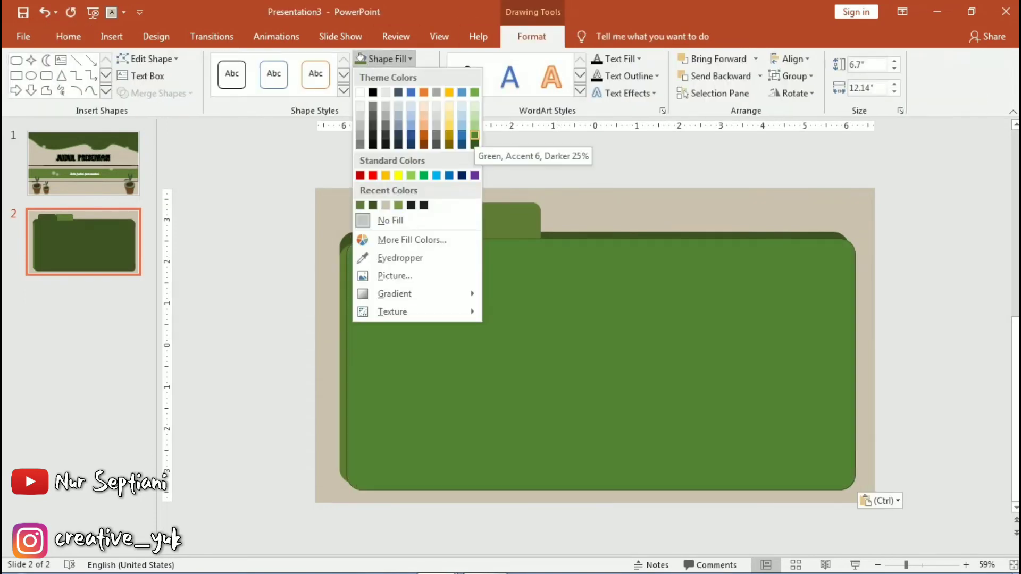
click(475, 135)
click(396, 76)
click(399, 238)
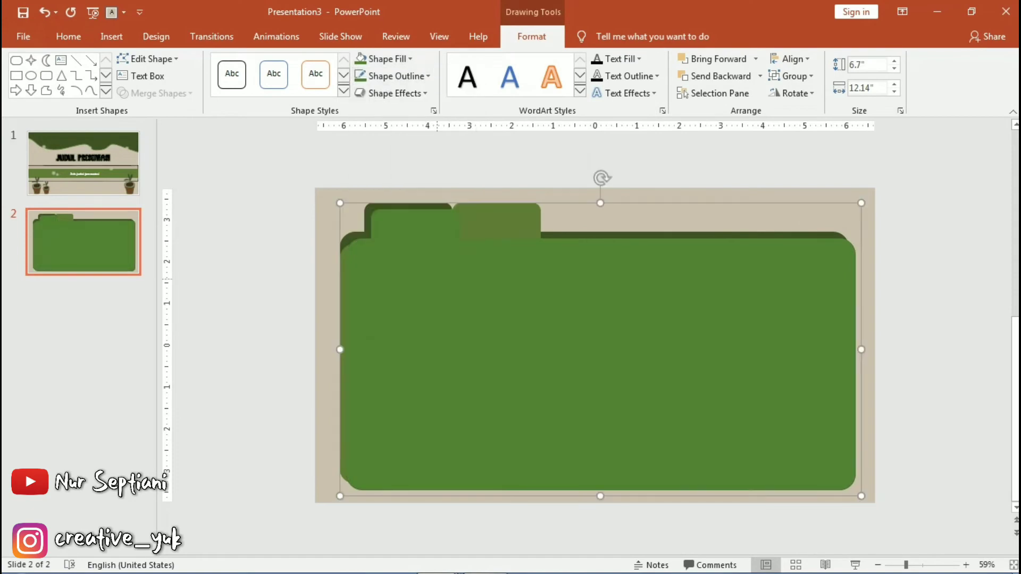
Step: Align the third copy over the folder, lower its top, and move its tab right of the middle tab
drag(428, 284, 420, 276)
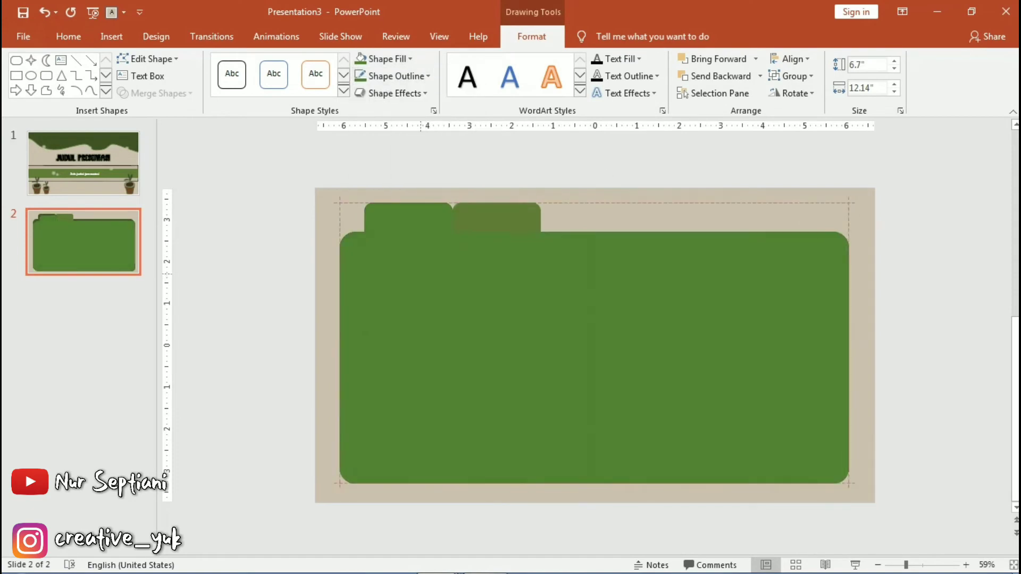
drag(850, 232, 855, 255)
shift+click(408, 227)
drag(407, 228, 584, 227)
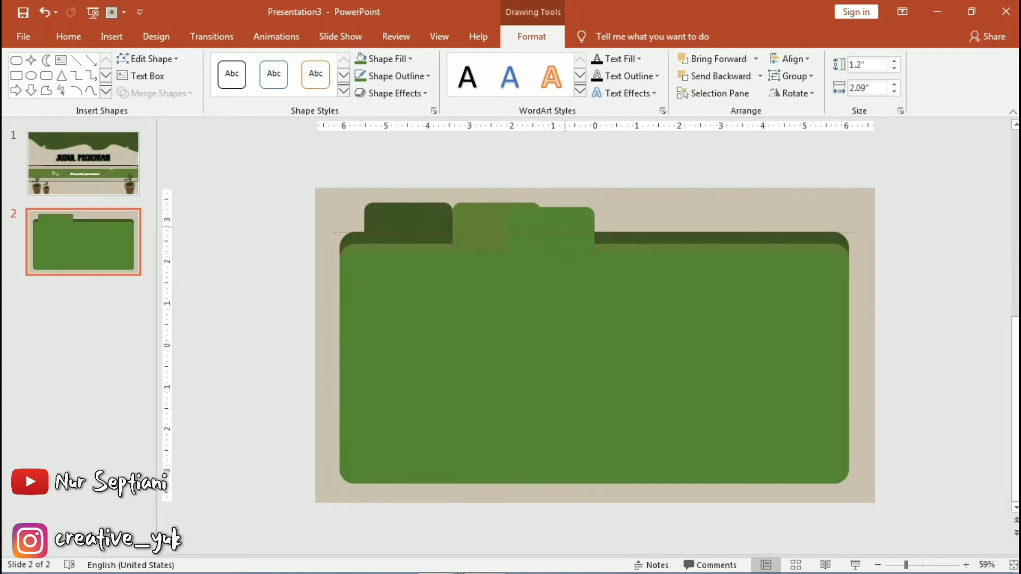
click(585, 228)
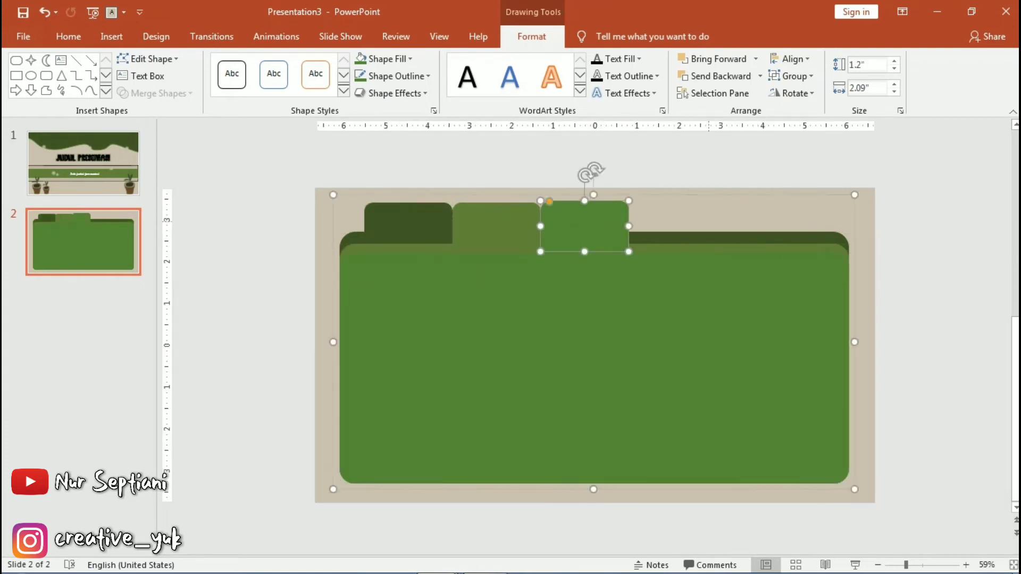
click(287, 164)
Step: Give all the folder shapes an offset shadow
drag(287, 164, 859, 521)
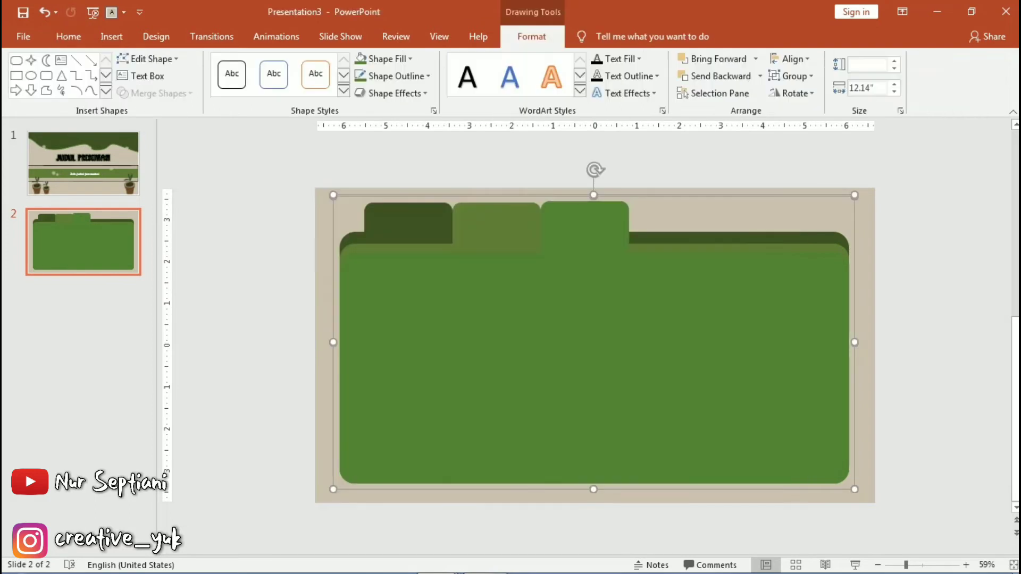
click(392, 93)
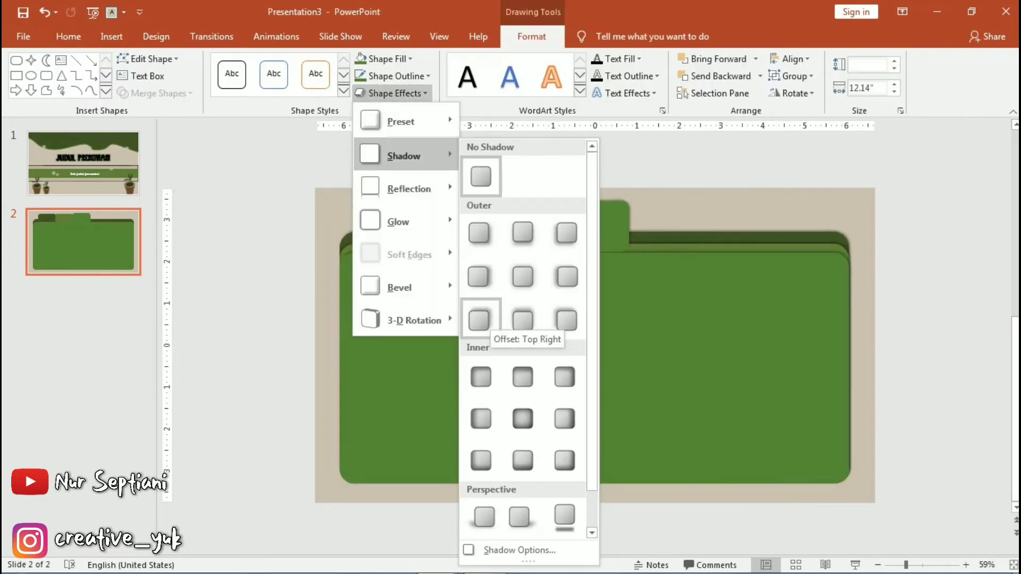
click(478, 319)
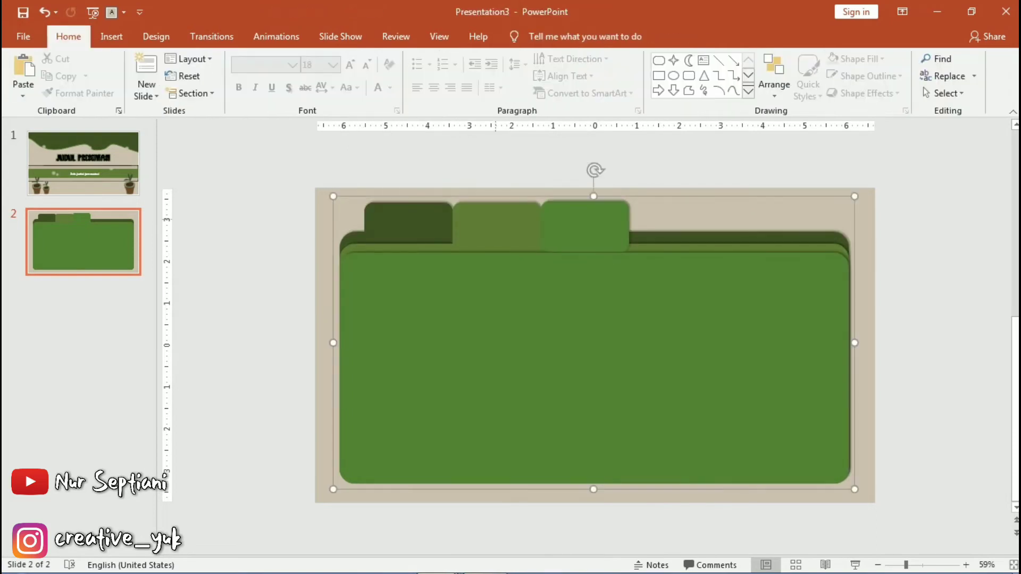
key(Down)
key(ctrl+z)
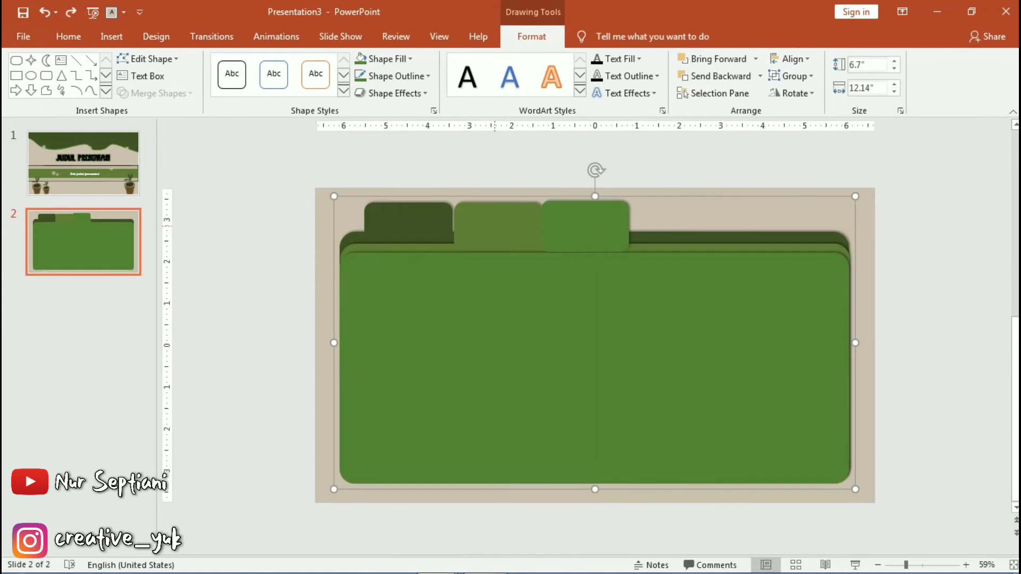
key(Escape)
Step: Fine-tune the vertical positions of the middle and right tabs with small nudges
click(498, 225)
key(Down)
key(Down)
key(Down)
click(497, 228)
click(585, 226)
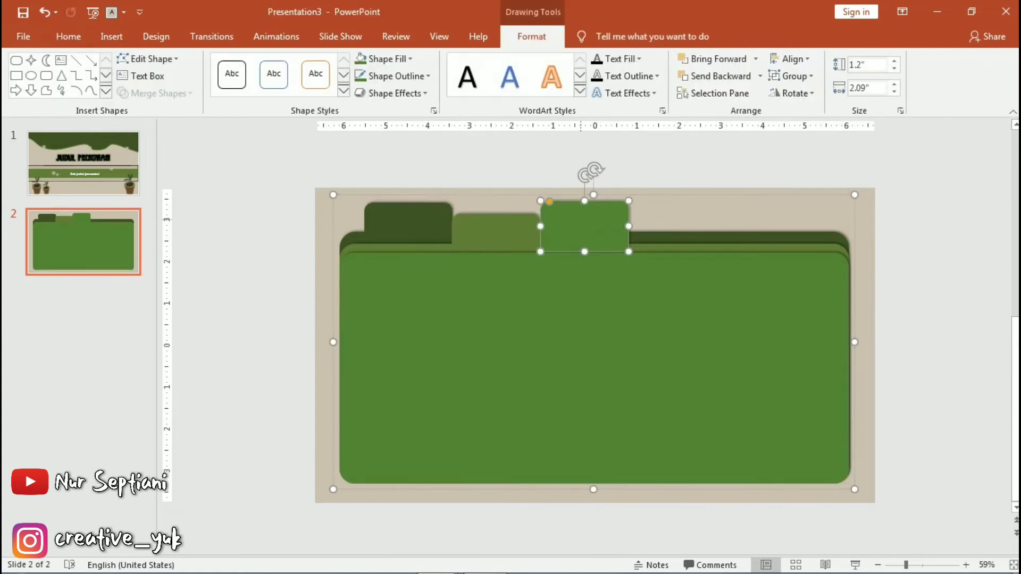
key(Down)
key(Down)
key(Down)
key(Escape)
key(Down)
key(Down)
key(Escape)
key(ctrl+a)
key(Up)
click(593, 367)
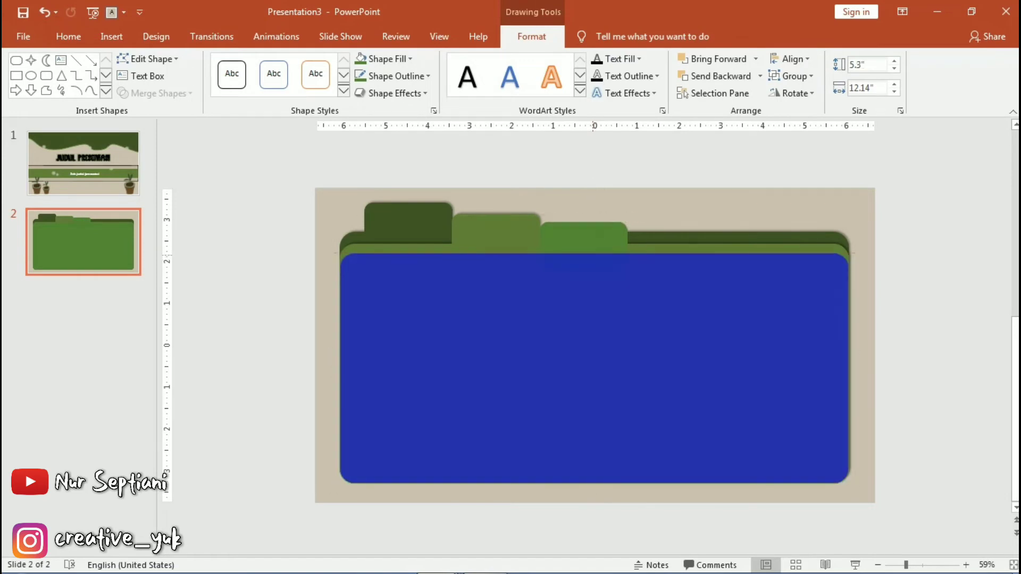
key(Escape)
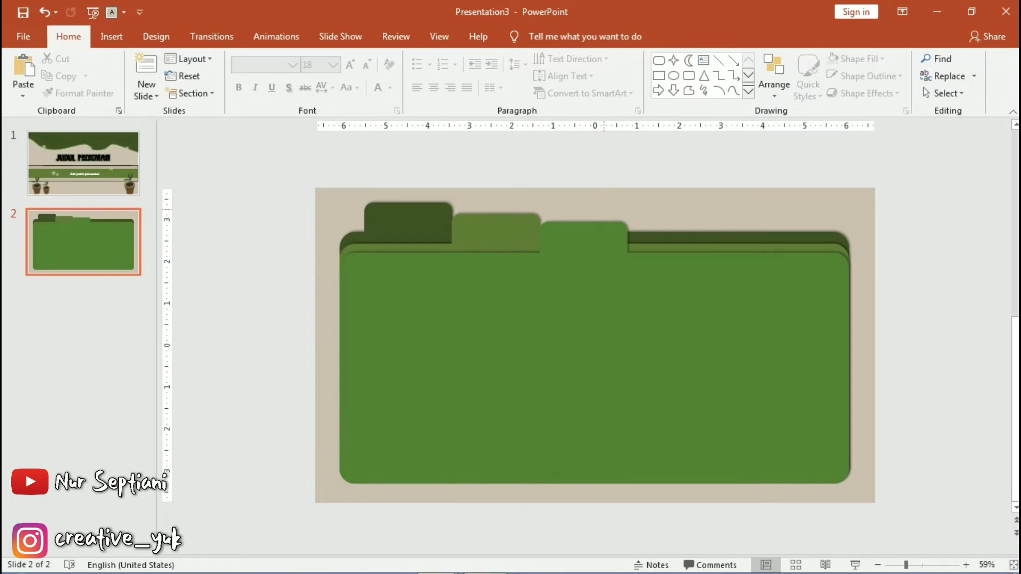
Step: Copy the title slide's green band with daisies onto the folder slide and move it up
key(Page_Up)
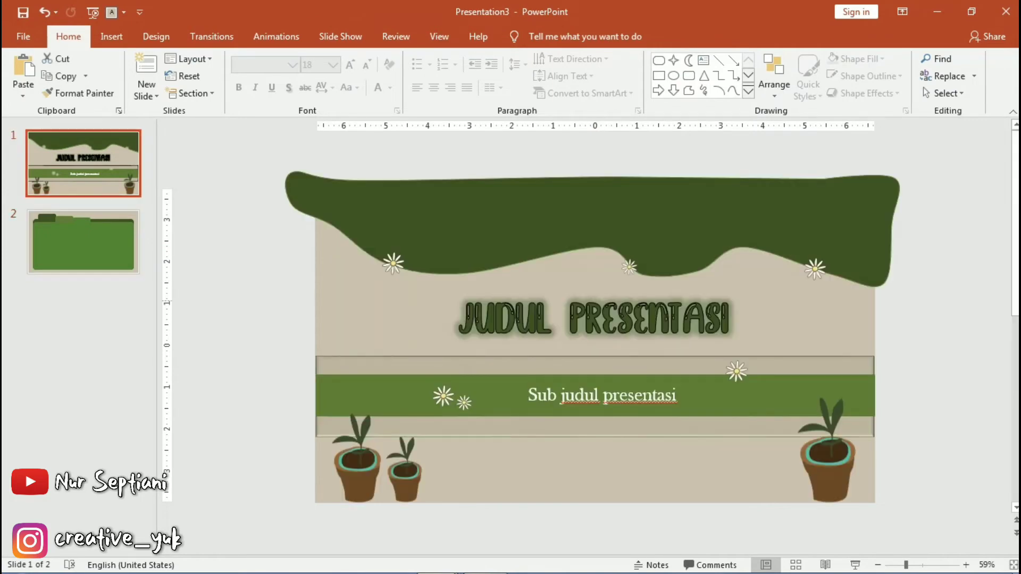
drag(260, 322, 938, 455)
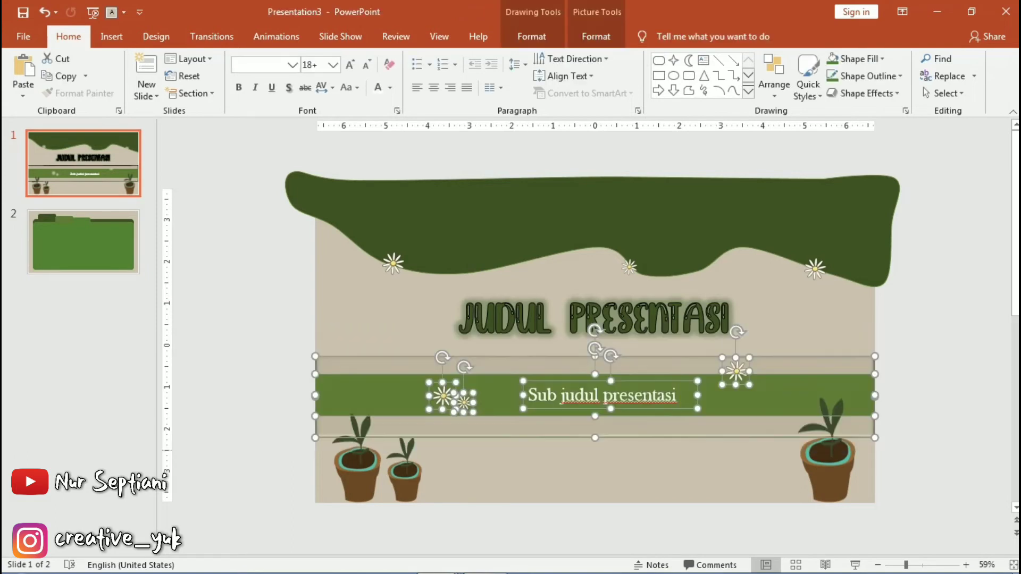
key(Page_Down)
key(ctrl+v)
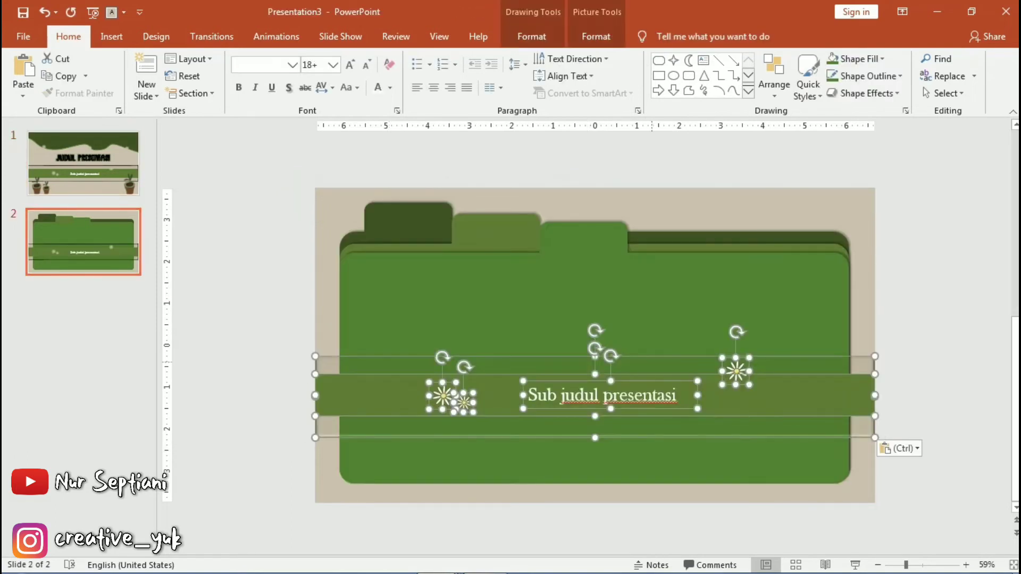
key(Up)
key(Up)
key(Up)
key(Escape)
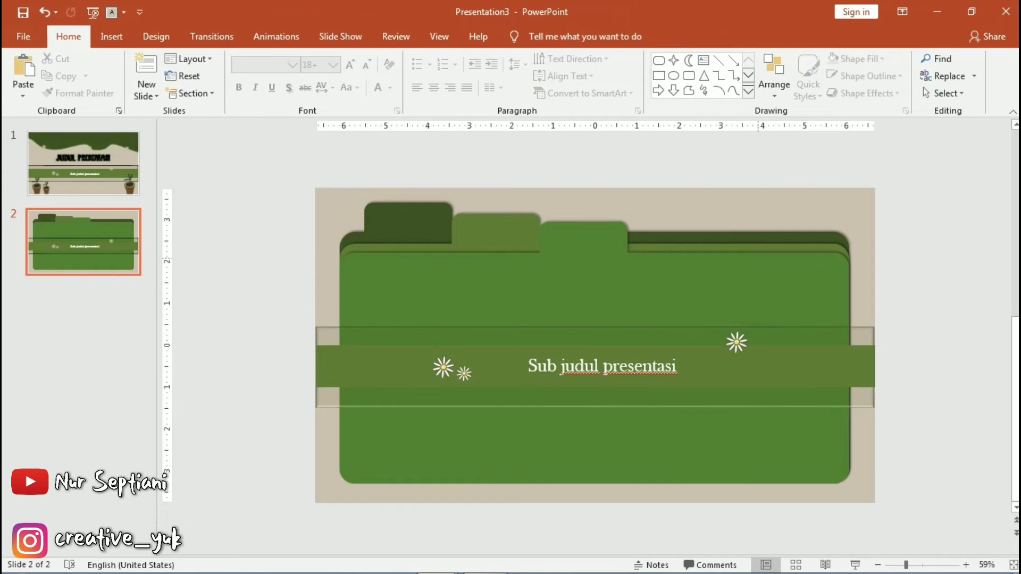
Step: Replace the band's text with 'Materi Presentasi'
click(600, 366)
key(ctrl+a)
key(BackSpace)
text(Materi Pr)
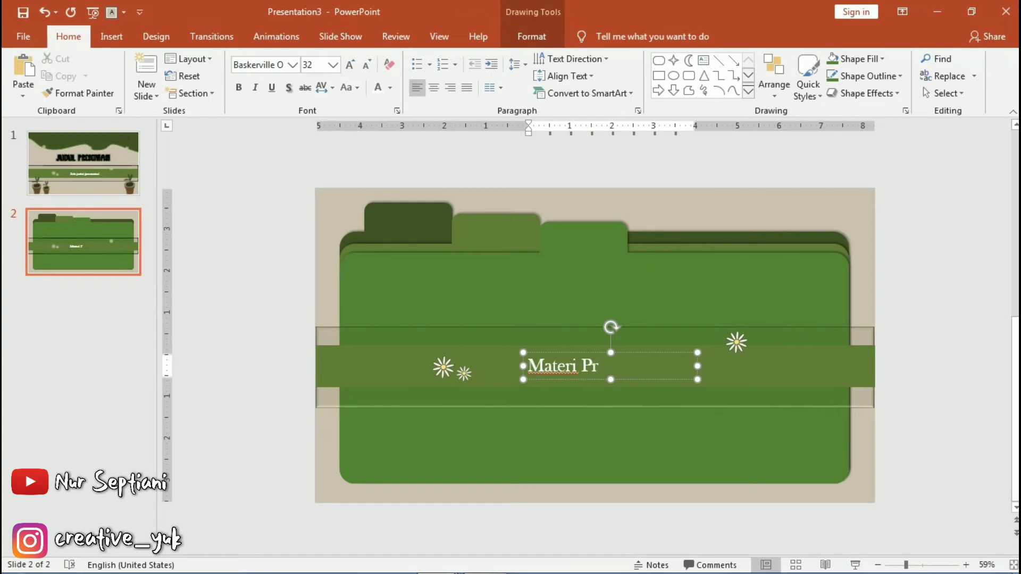
text(esentas)
key(Escape)
key(Escape)
Step: Duplicate slide 2 and delete the band, flowers, title text, lighter tabs and front folder
right_click(87, 219)
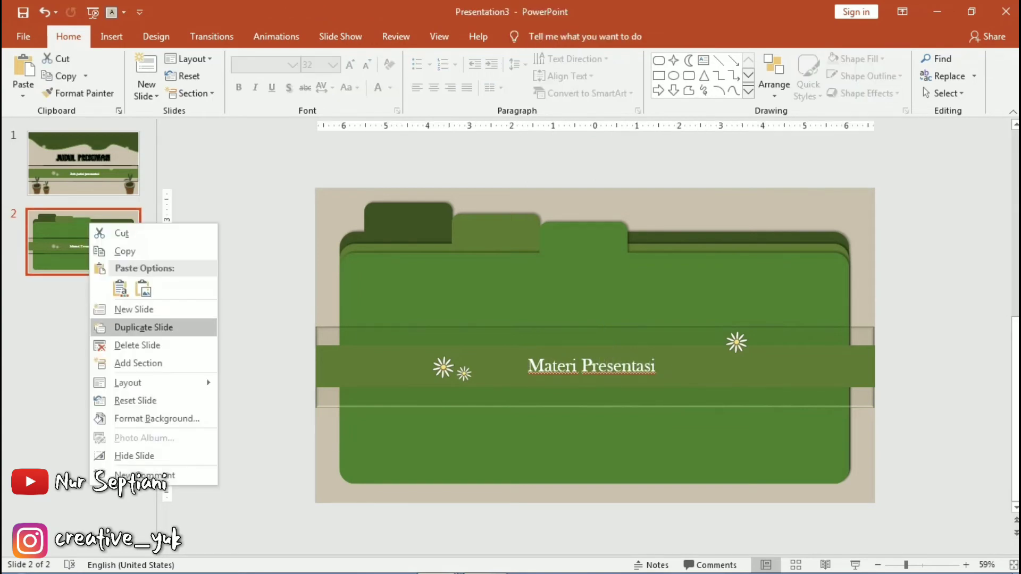
click(149, 327)
click(590, 367)
key(Delete)
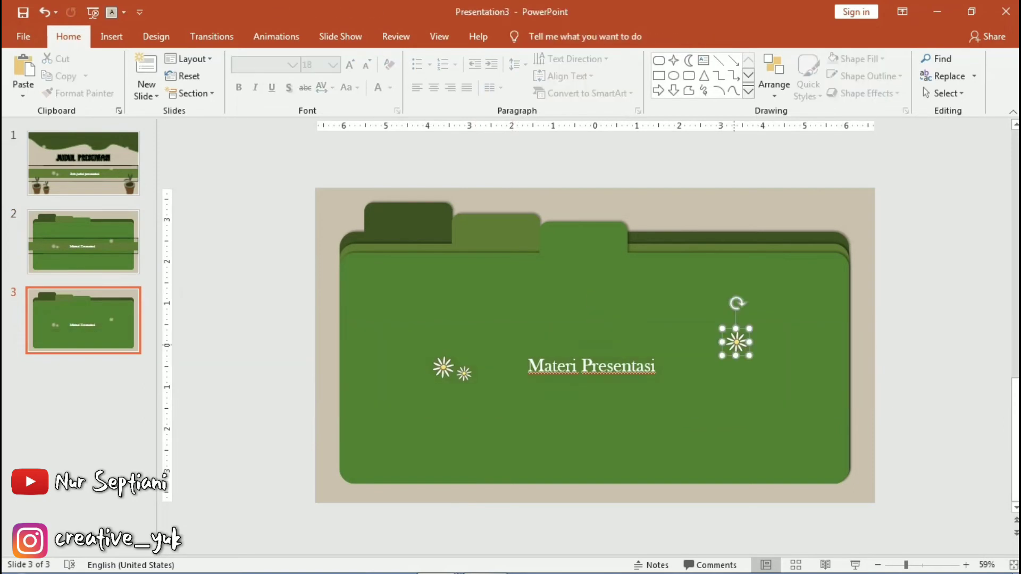
click(636, 367)
key(Delete)
key(Delete)
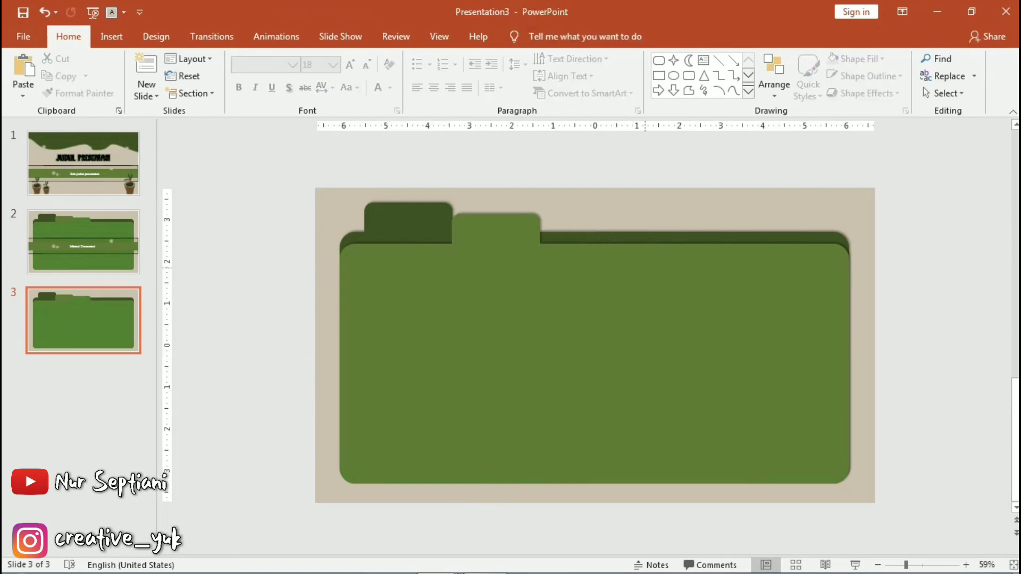
key(Delete)
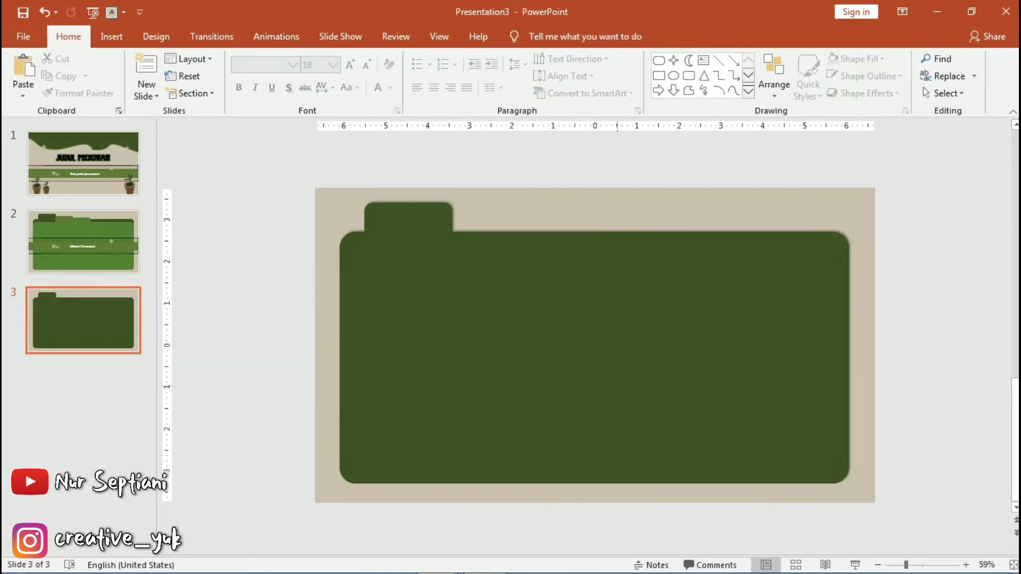
Step: Paste a duplicate of the dark folder shape onto slide 3
click(593, 356)
key(ctrl+v)
key(ctrl+z)
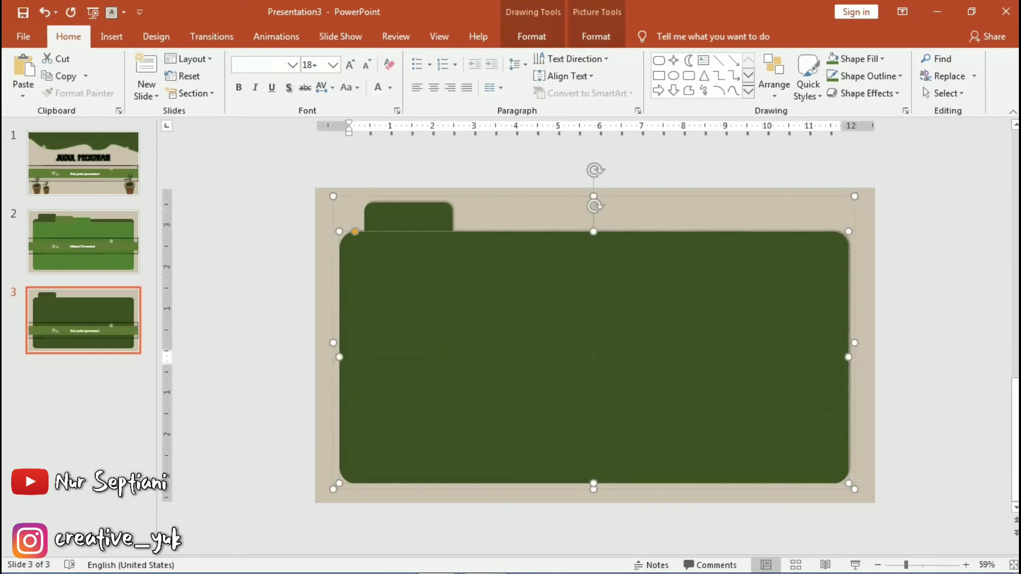
key(ctrl+v)
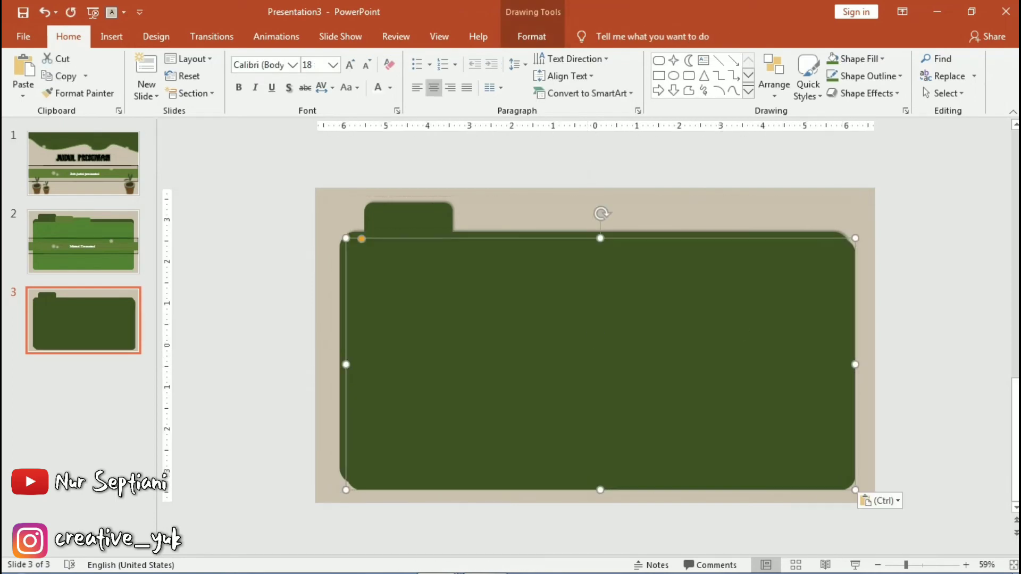
Step: Give the folder copy no fill and a thin, light-green dashed outline
click(387, 58)
click(392, 218)
click(396, 76)
click(547, 406)
click(396, 76)
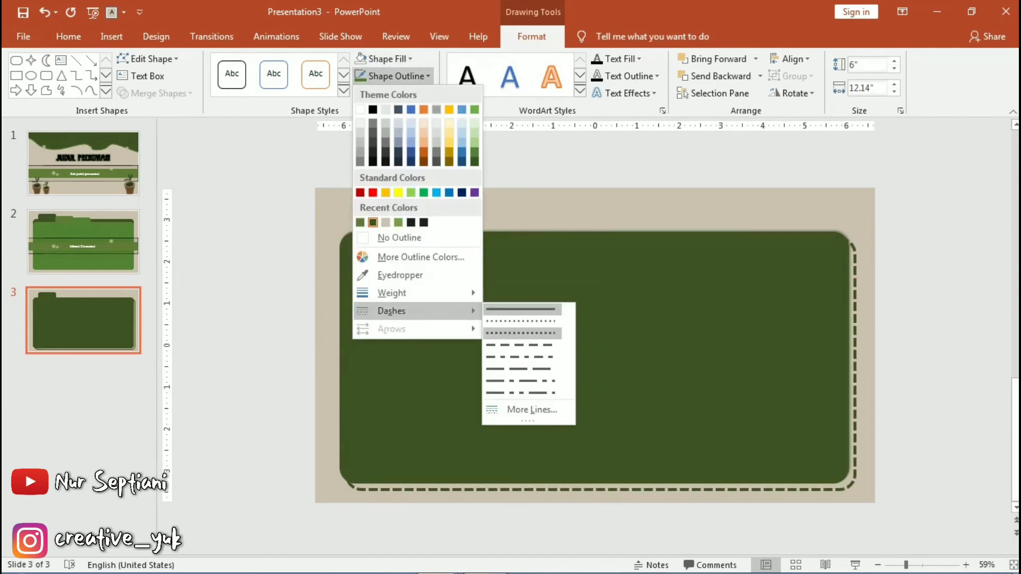
click(523, 340)
click(383, 58)
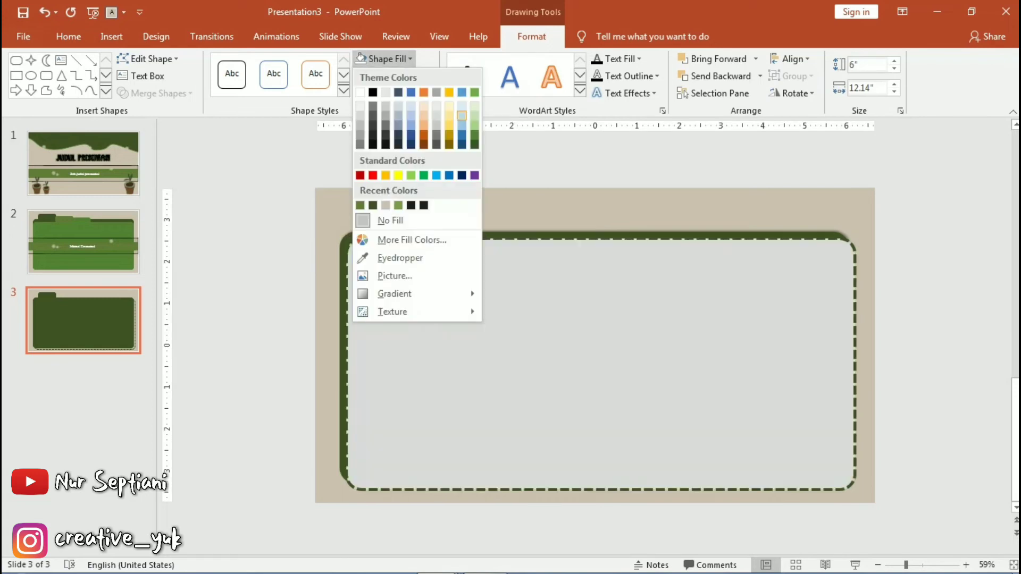
click(394, 76)
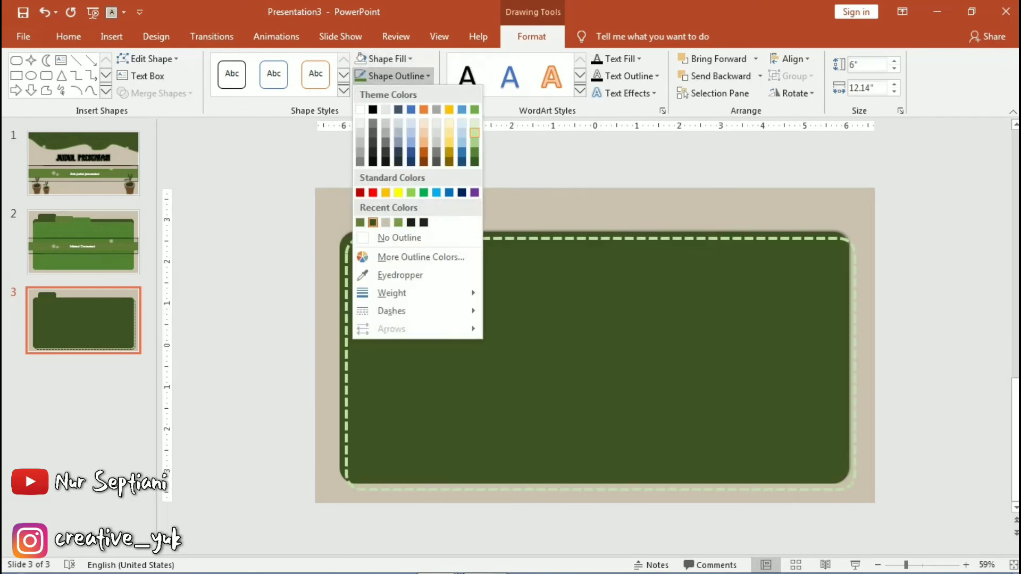
click(474, 143)
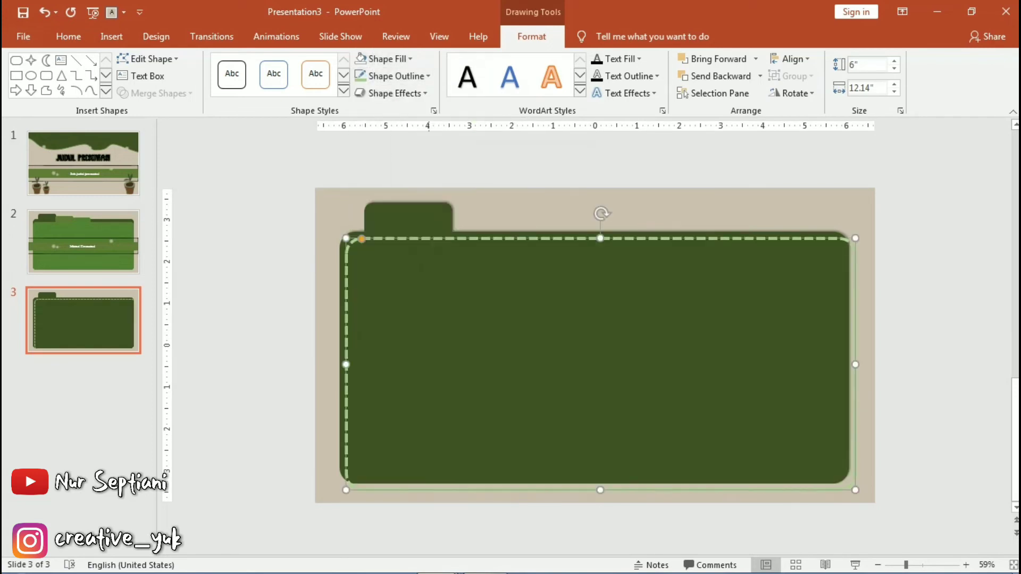
click(393, 76)
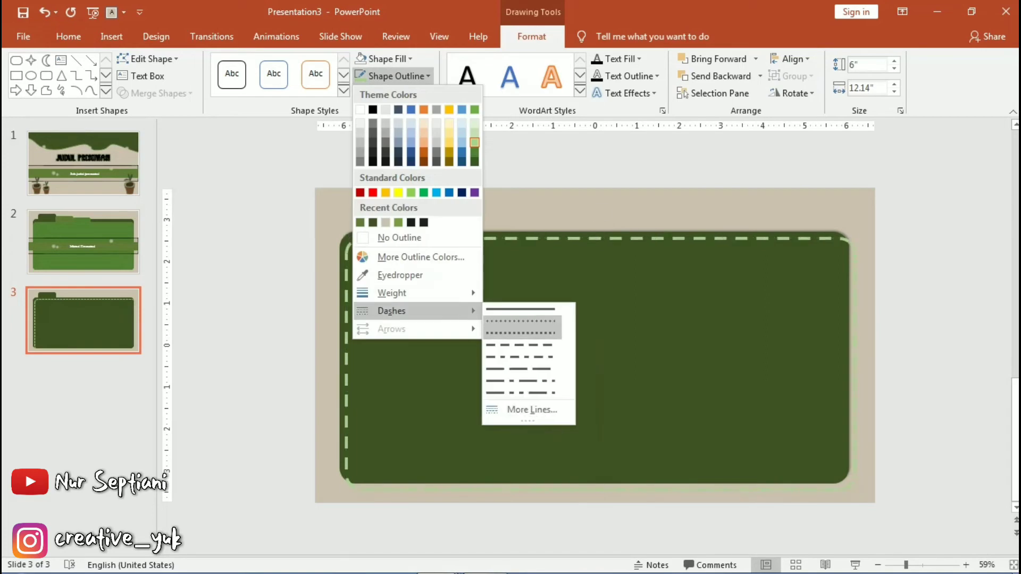
click(521, 343)
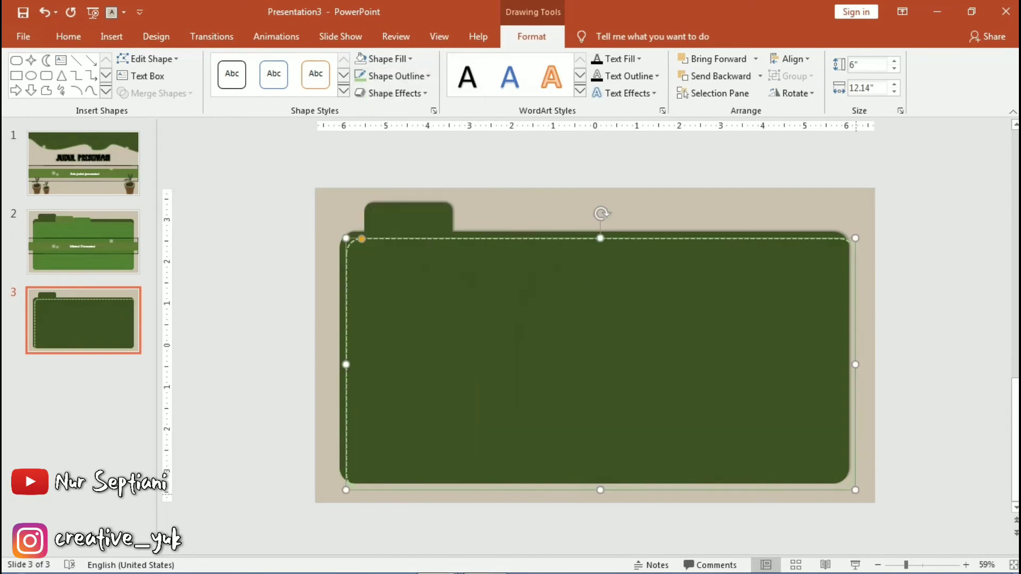
Step: Shrink the dashed outline so it sits just inside the dark folder's edge
drag(855, 489, 842, 475)
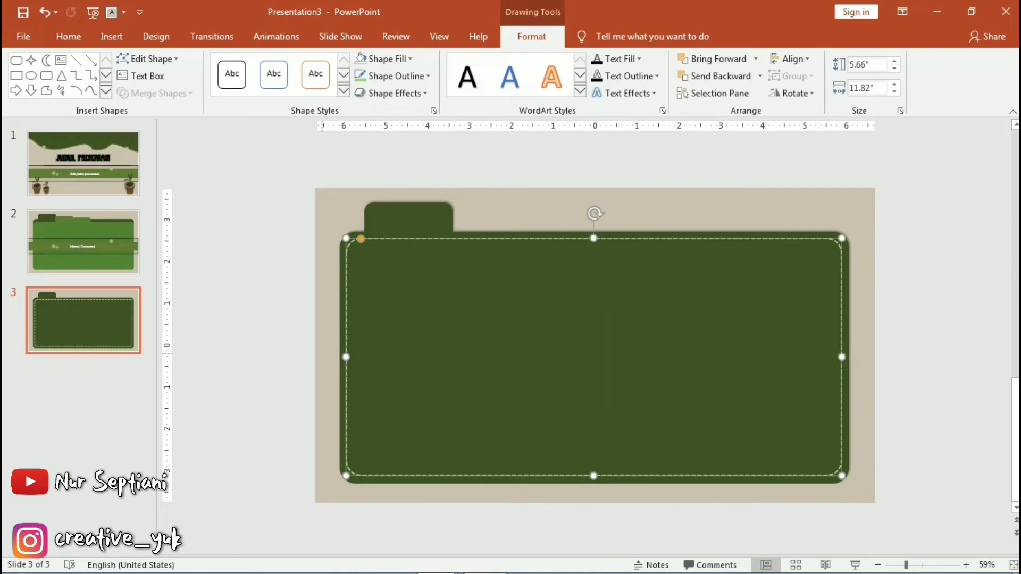
drag(345, 357, 347, 356)
drag(594, 238, 594, 245)
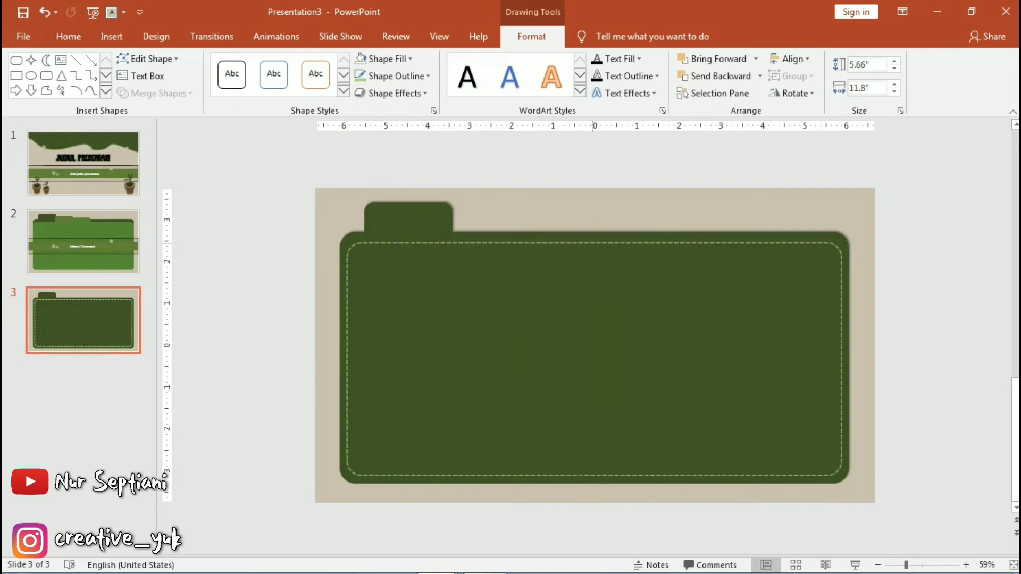
text(5)
key(Escape)
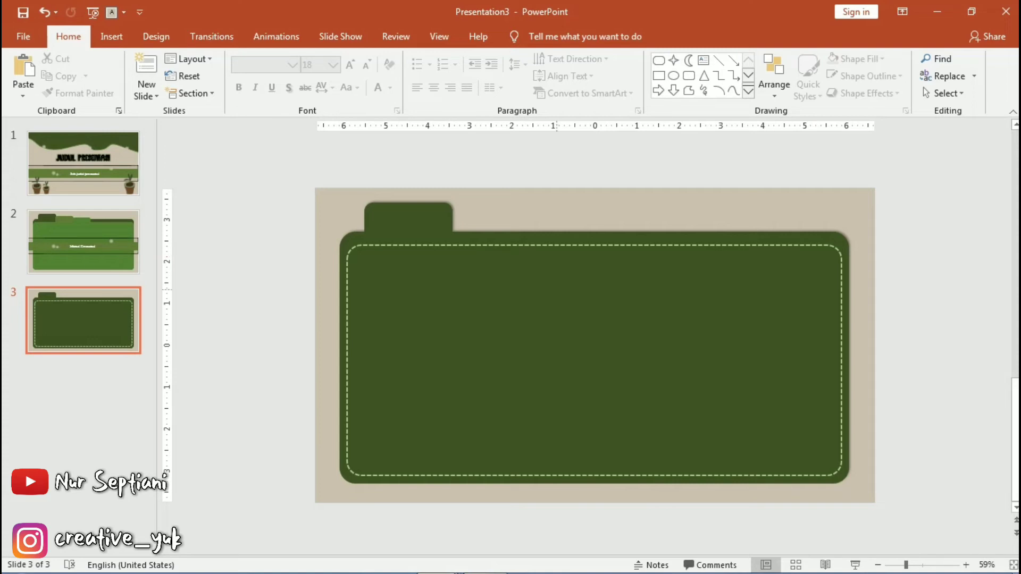
Step: Draw a text box near the folder top and type the heading 'Judul sub Materi Presentasi'
click(111, 36)
click(609, 79)
drag(435, 270, 642, 321)
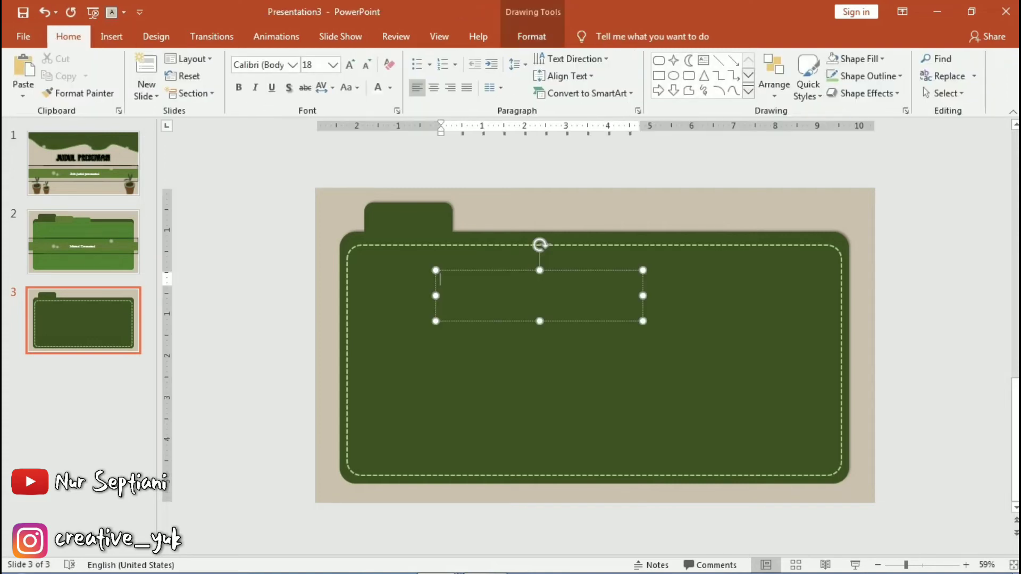
text(Materi)
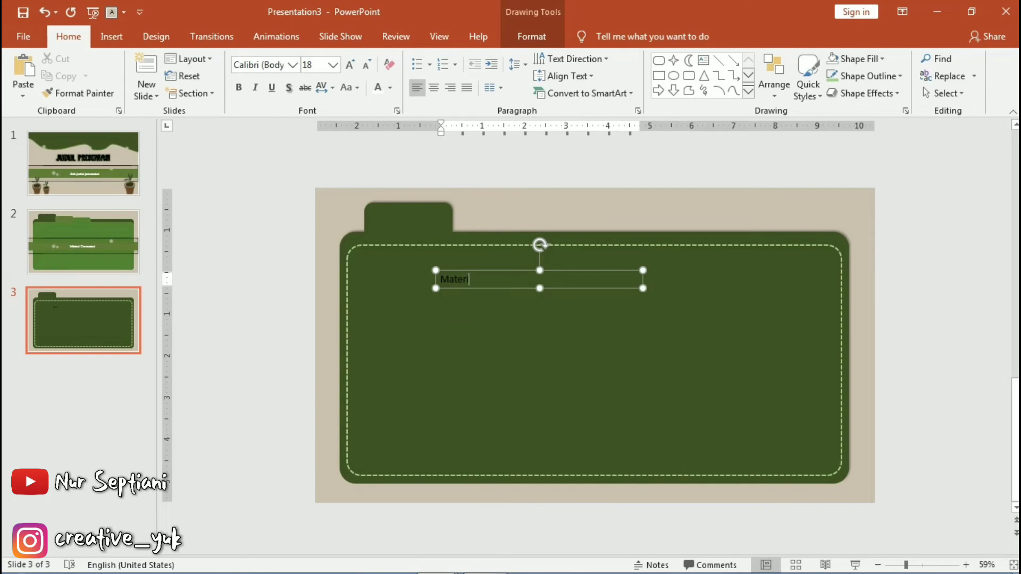
key(BackSpace)
key(BackSpace)
key(BackSpace)
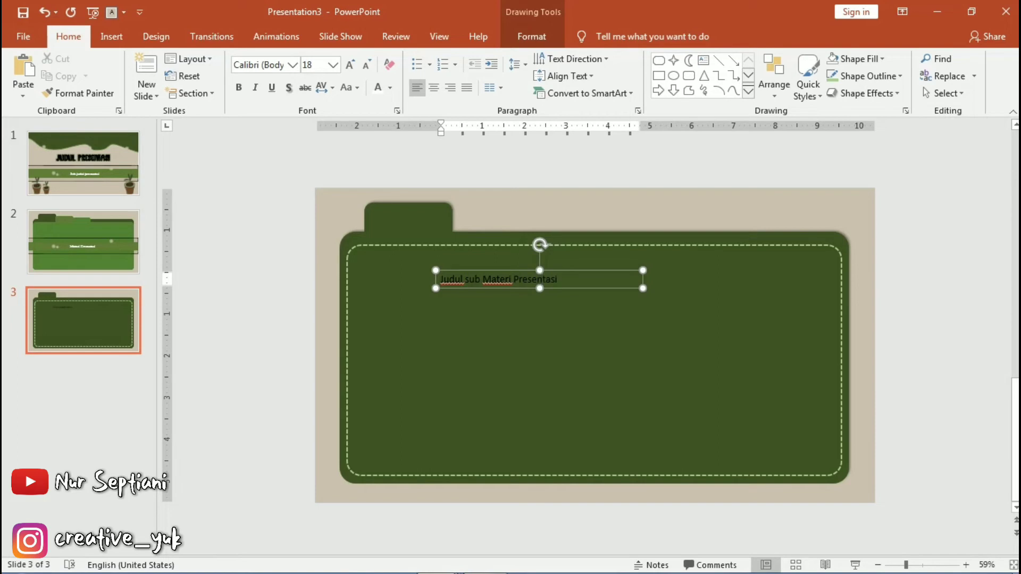
Step: Format the heading as white 44 pt Baskerville Old Face
key(ctrl+a)
click(292, 65)
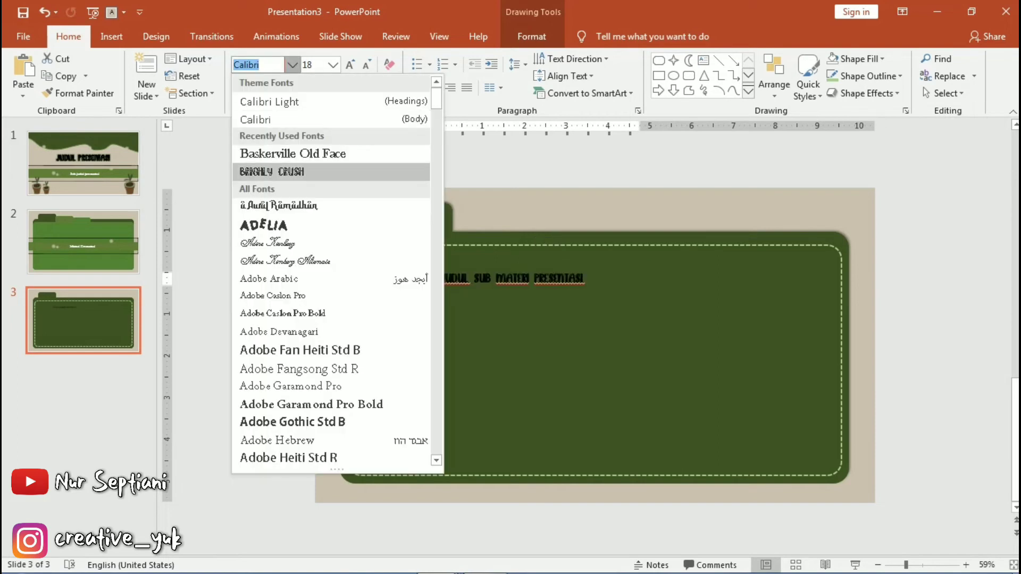
click(330, 149)
click(333, 64)
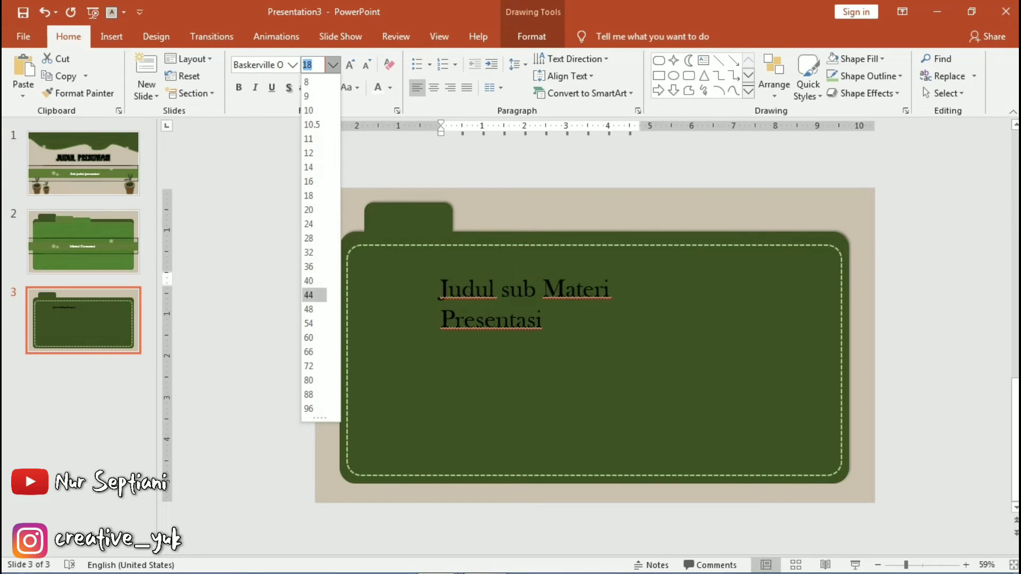
click(308, 295)
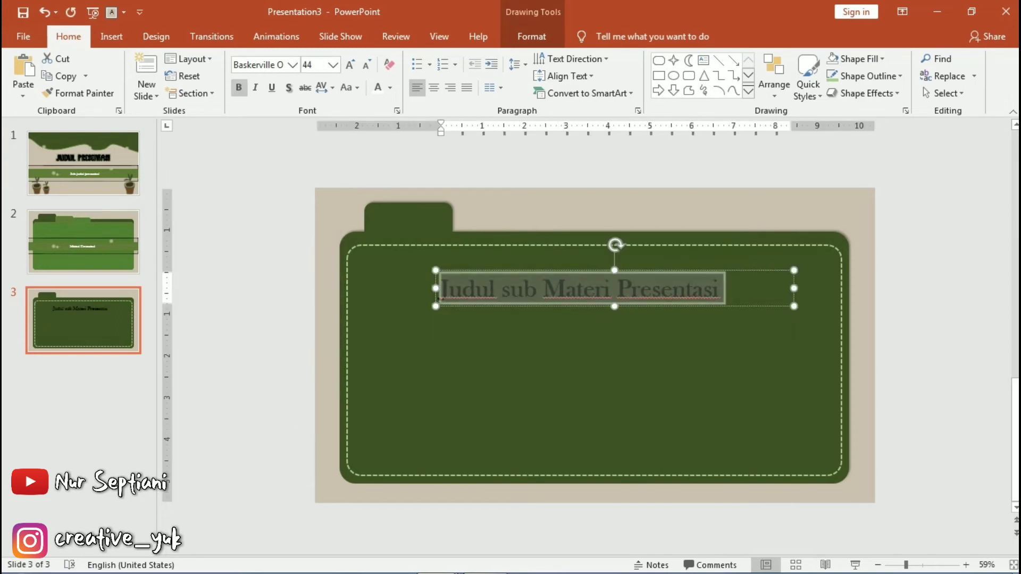
click(377, 87)
key(ctrl+z)
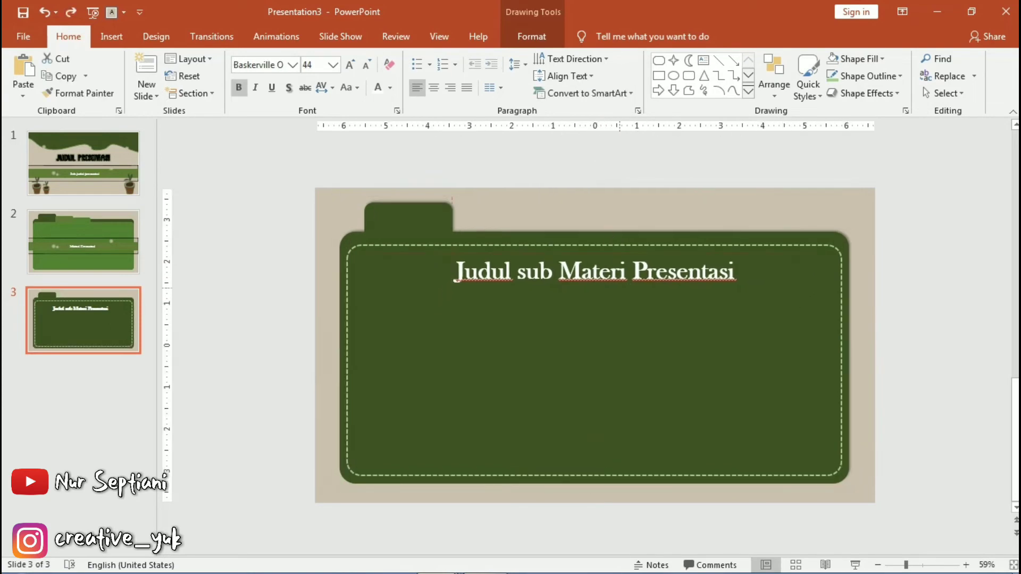
key(Escape)
key(Escape)
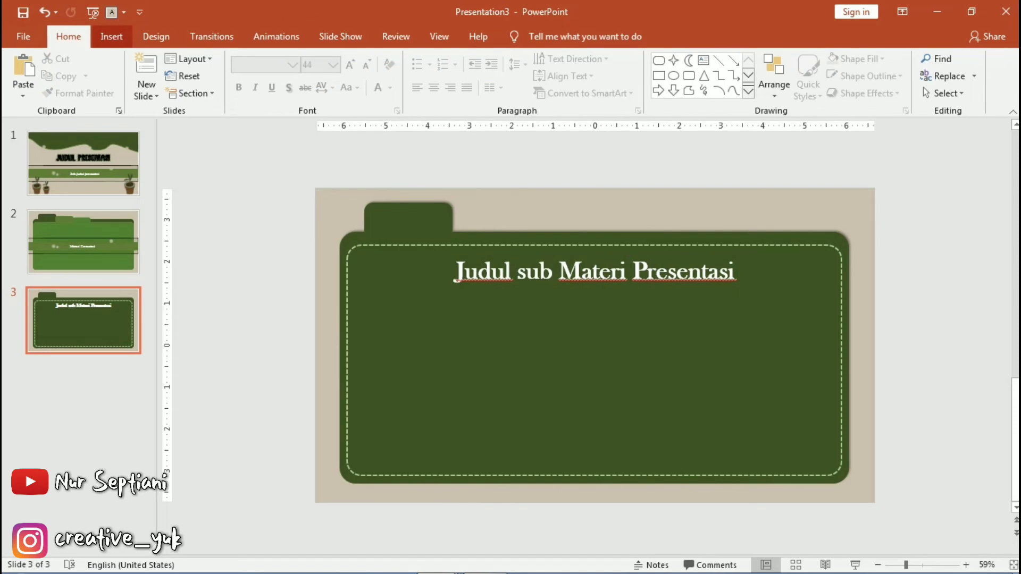
Step: Draw a body text box below the heading
click(146, 69)
click(111, 37)
click(275, 74)
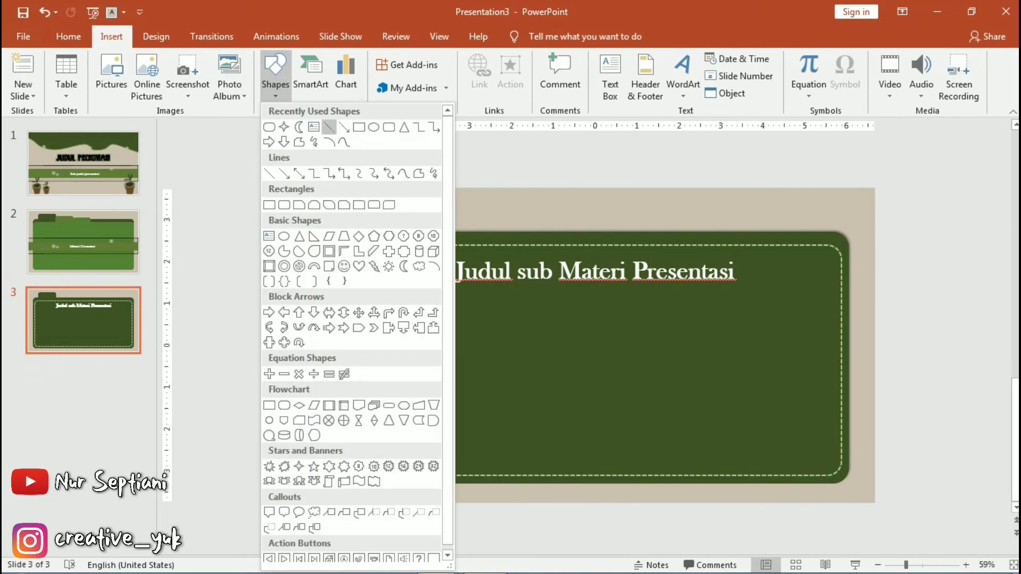
click(329, 127)
drag(410, 335, 547, 387)
text(Insert)
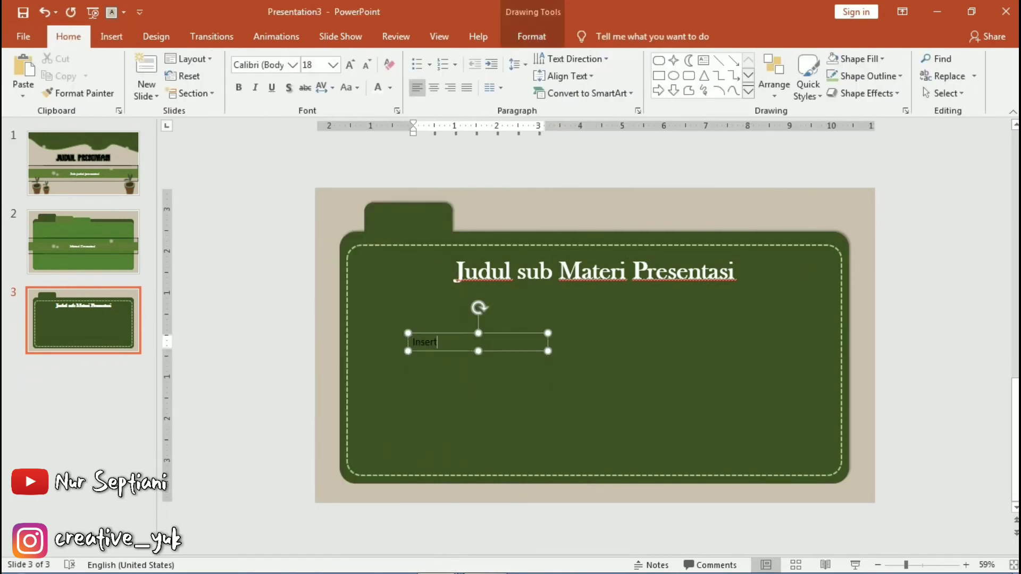
key(ctrl+a)
key(ctrl+c)
key(Escape)
Step: Paste 'Insert your text here' into the box and widen it to fit one line
click(494, 342)
key(ctrl+v)
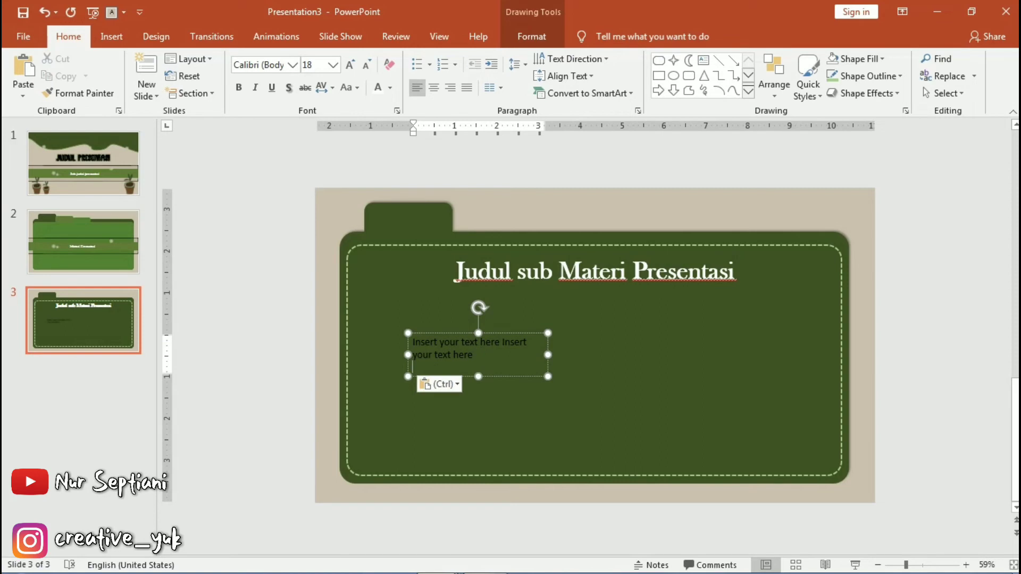
drag(548, 355, 781, 348)
text(insert your text here)
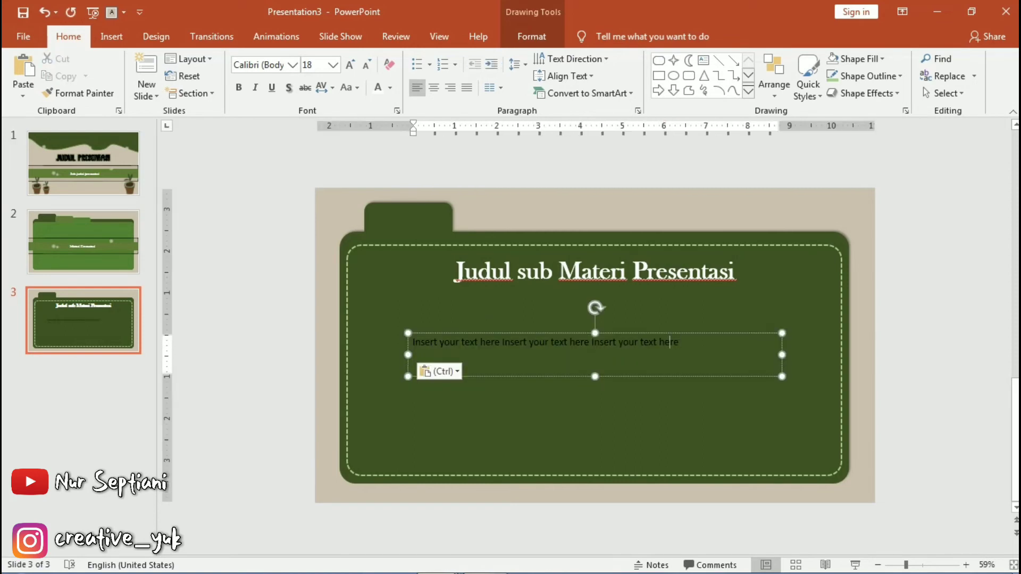
triple_click(670, 342)
key(ctrl+c)
Step: Repeat the 'Insert your text here' line until the box holds seven lines
key(Return)
key(ctrl+v)
key(Return)
key(ctrl+v)
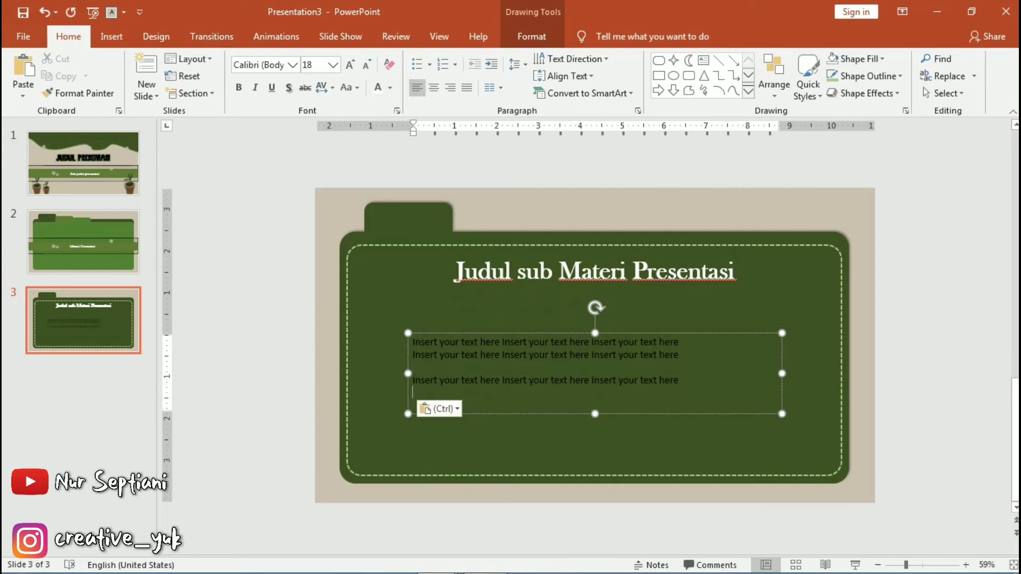
key(BackSpace)
key(Home)
key(BackSpace)
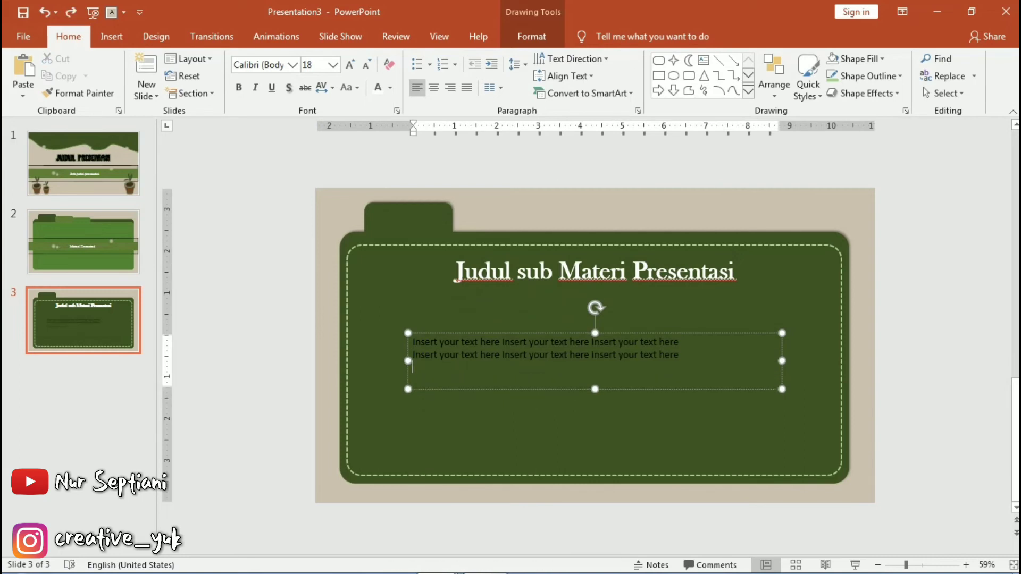
key(ctrl)
key(ctrl+v)
key(ctrl+v)
key(ctrl+v)
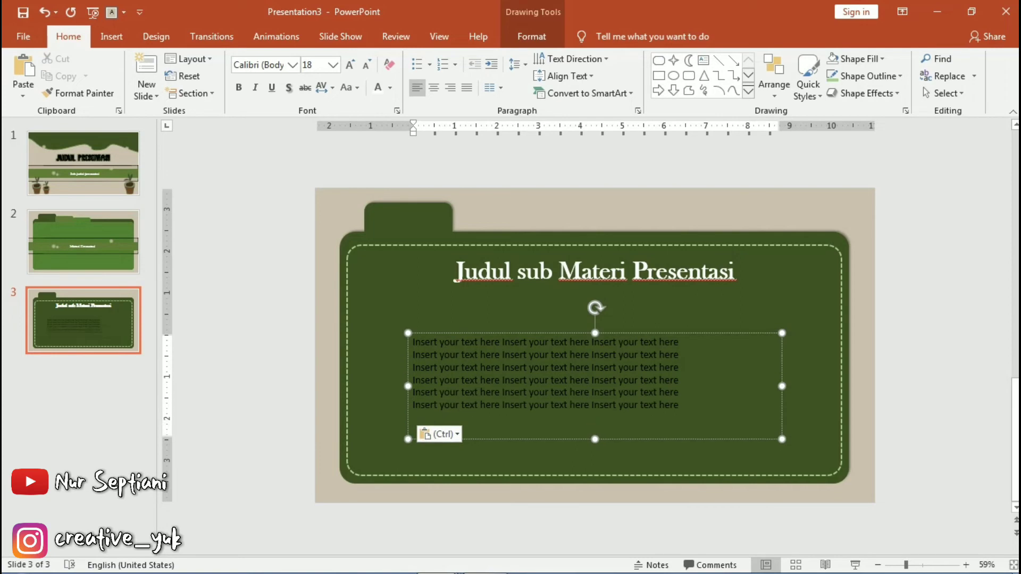
key(ctrl+v)
click(594, 417)
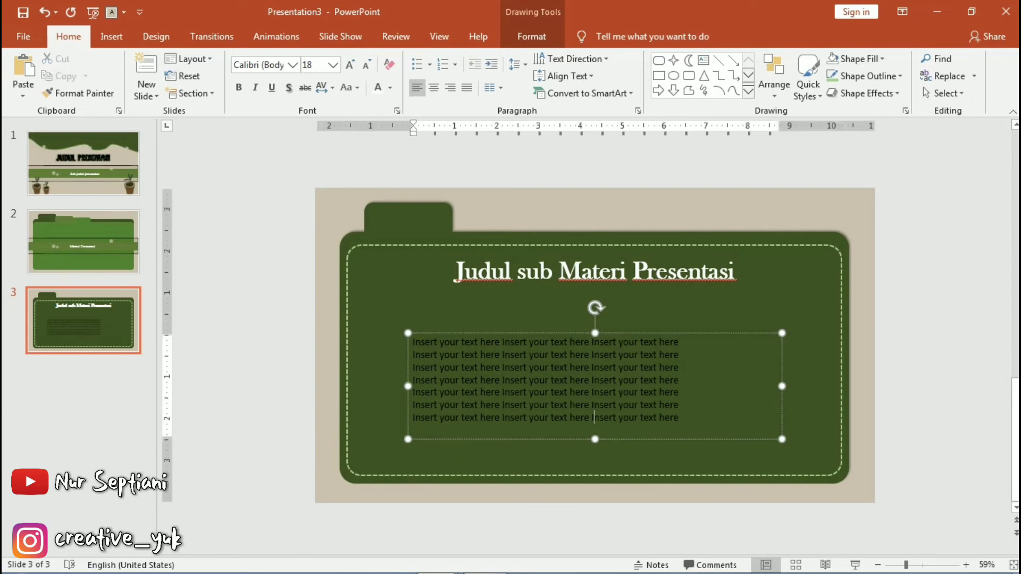
Step: Shift the body text box toward the left side of the folder
key(ctrl+a)
click(595, 457)
click(532, 372)
drag(532, 372, 508, 366)
key(Left)
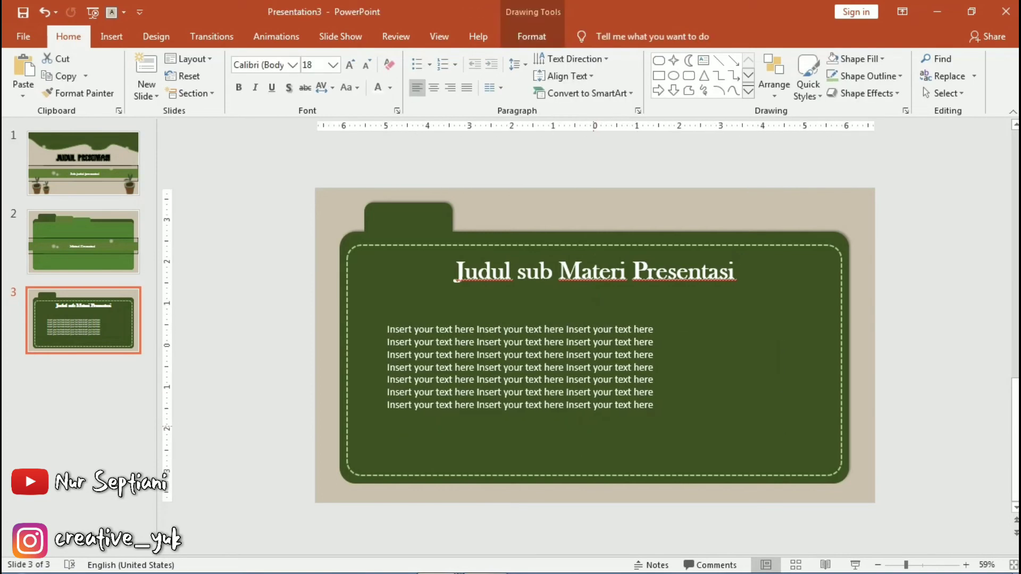
key(Escape)
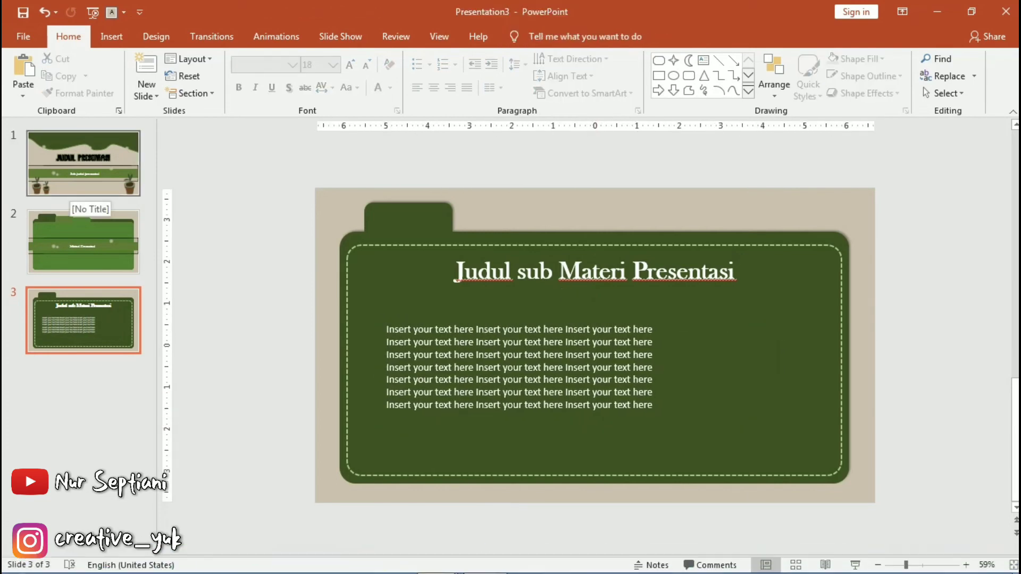
Step: Insert the potted plant picture, shrink it into slide 3's lower-right corner, and paste a white daisy on top
click(111, 36)
click(111, 75)
double_click(268, 223)
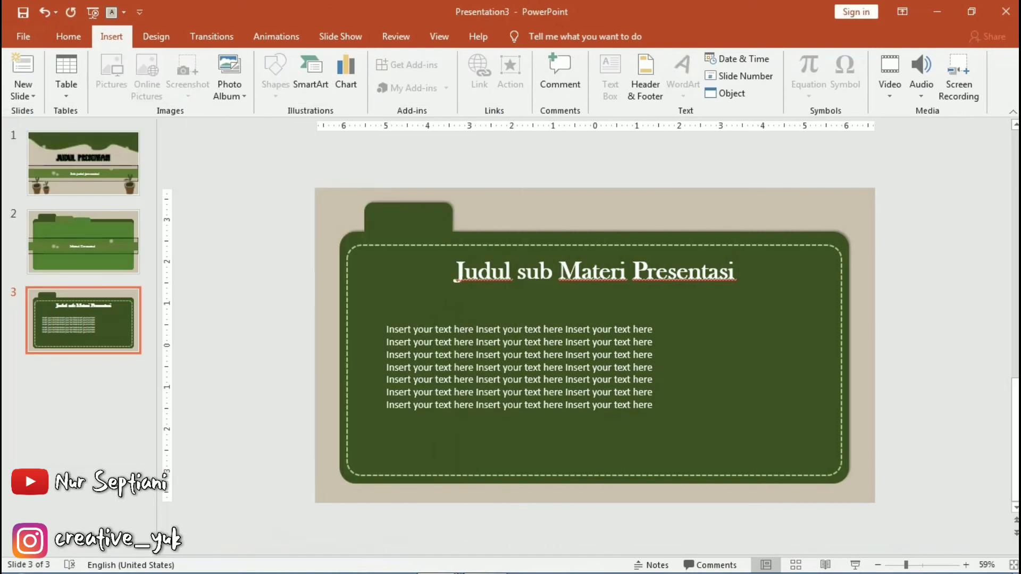
drag(437, 345, 603, 346)
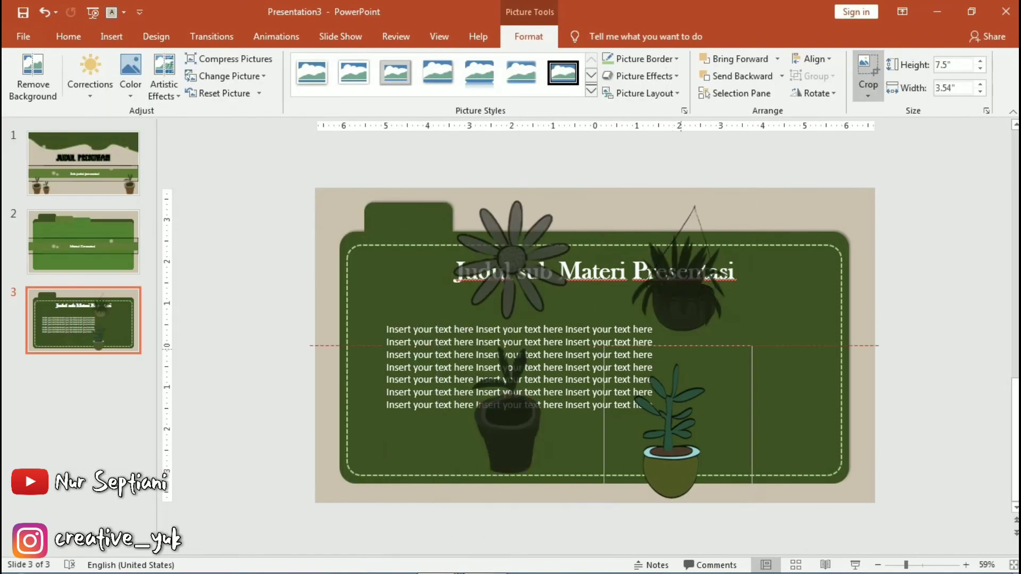
drag(671, 409, 761, 389)
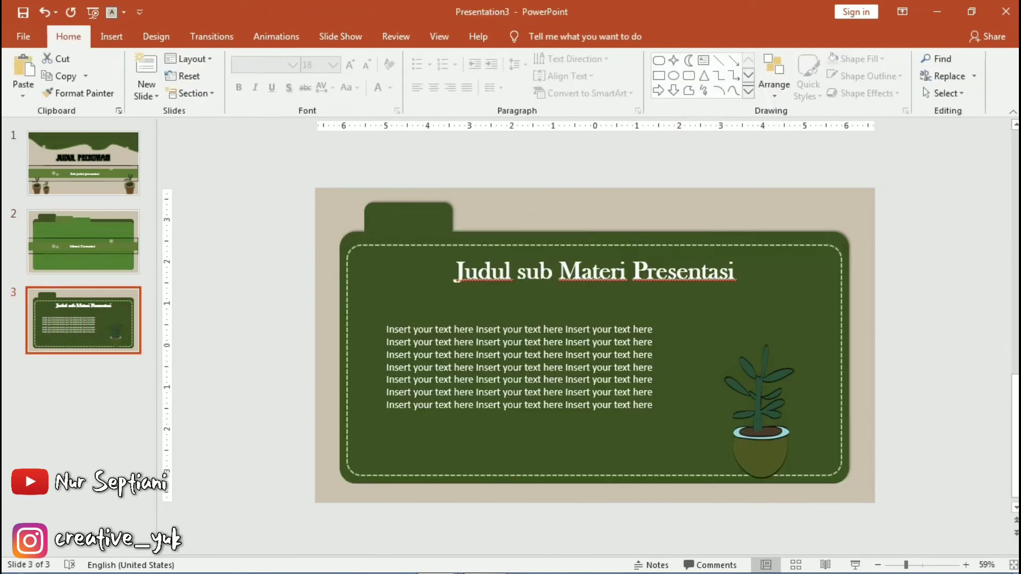
key(ctrl+v)
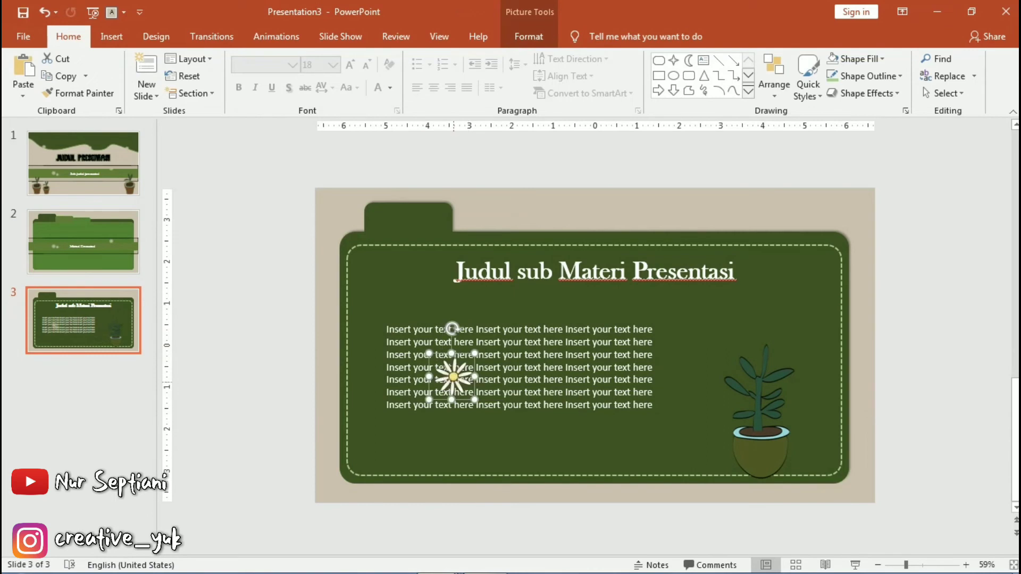
click(460, 251)
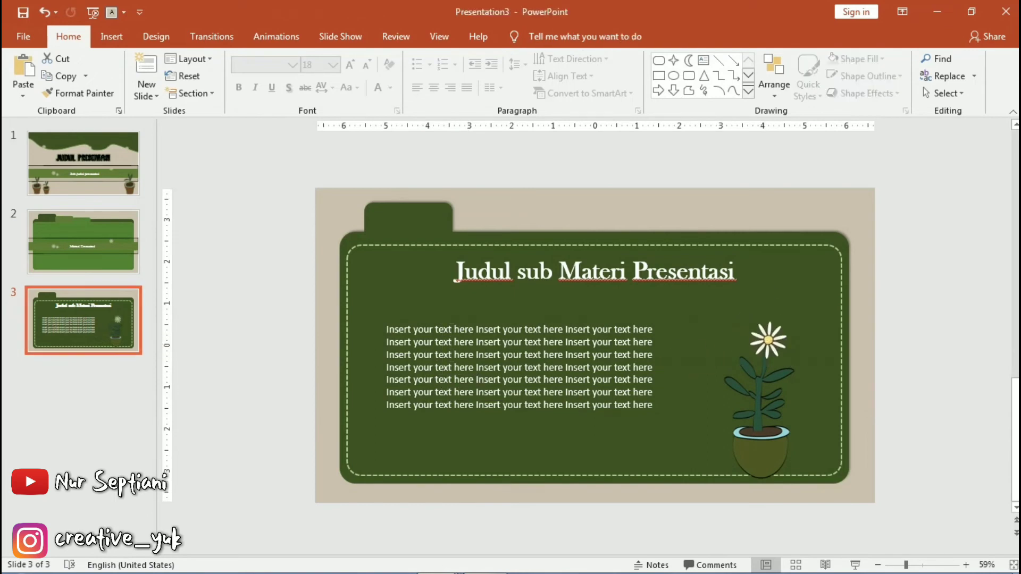
Step: Duplicate slide 2 as slide 4 and paste slide 3's dashed inner border onto it, lowering its top edge
right_click(77, 256)
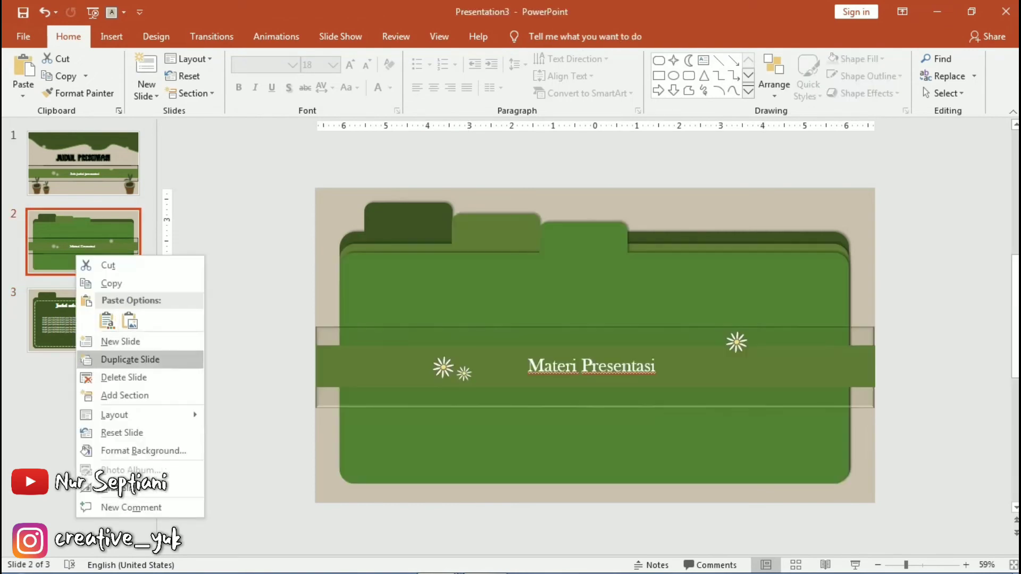
click(130, 360)
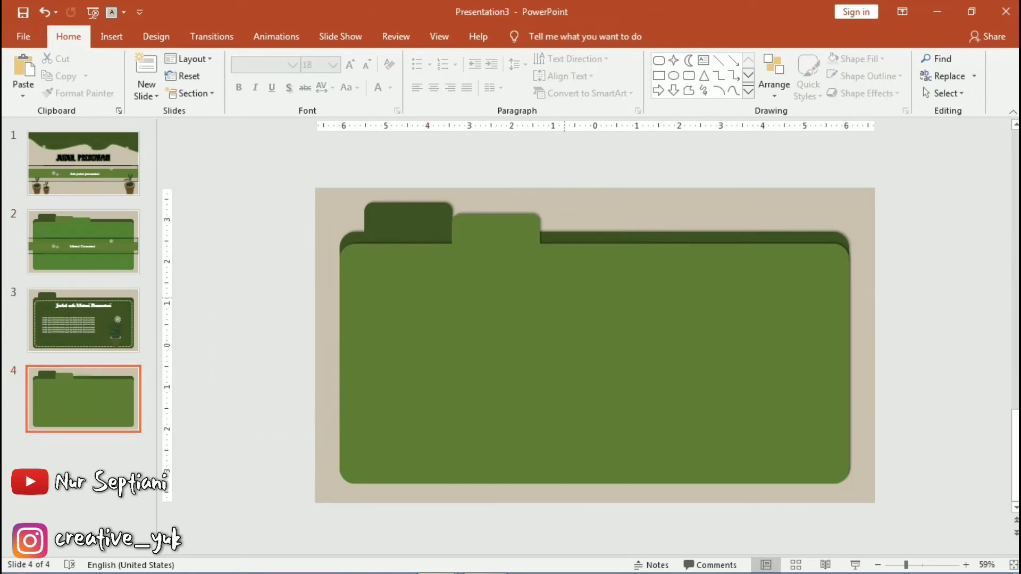
click(83, 321)
click(532, 457)
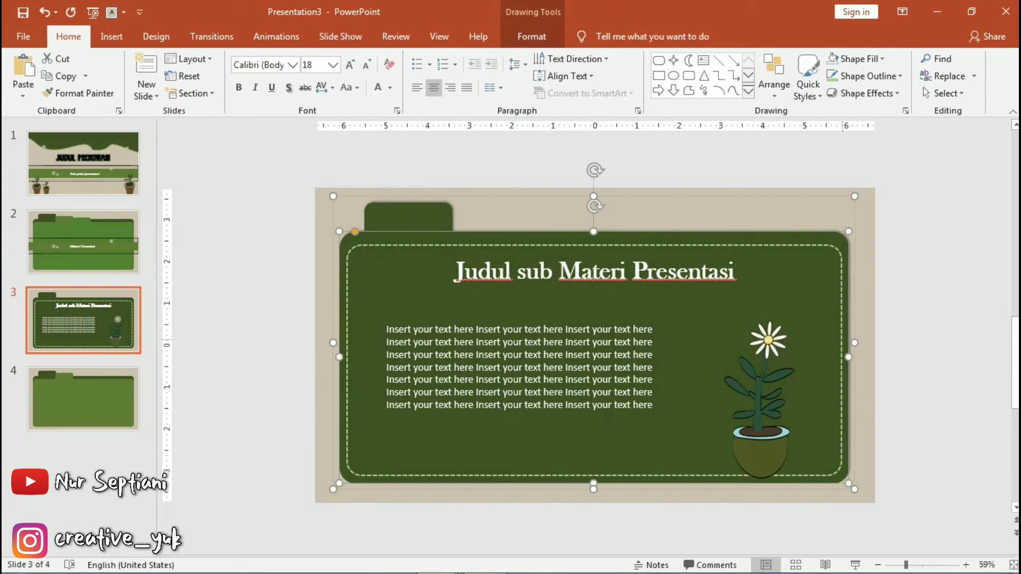
key(ctrl+z)
key(ctrl+z)
key(ctrl+z)
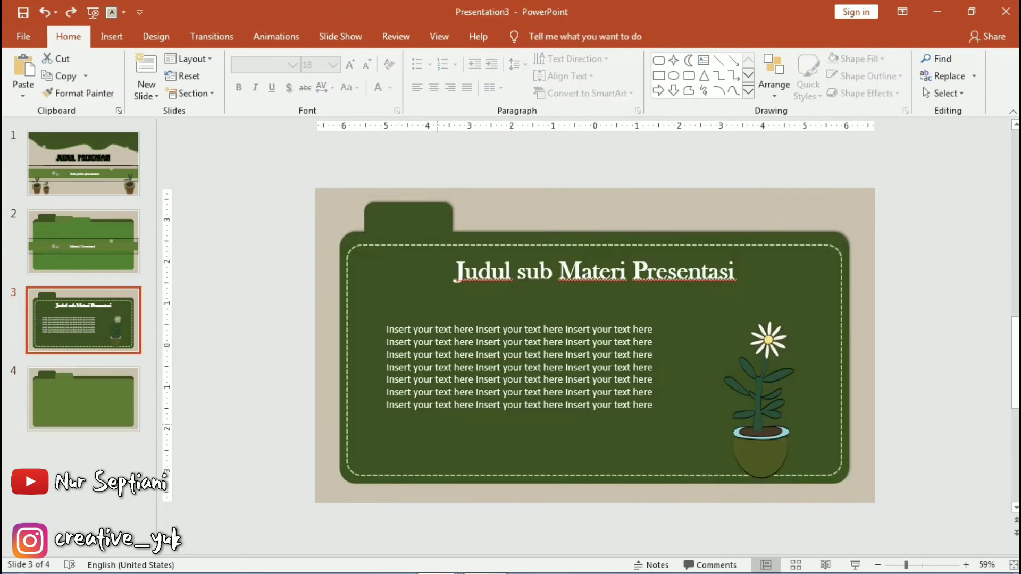
click(347, 415)
key(Page_Down)
key(ctrl+v)
drag(594, 244, 594, 261)
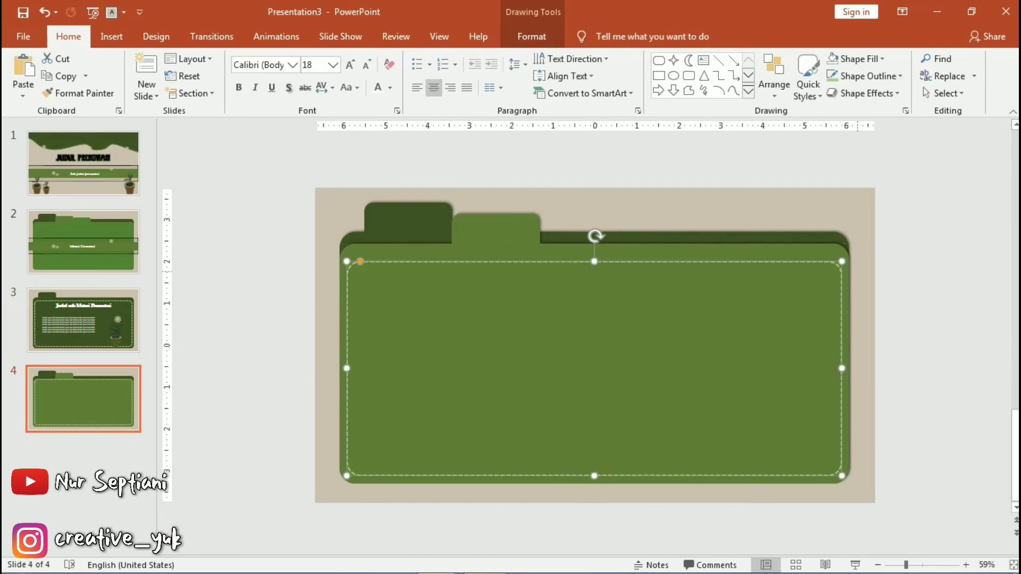
key(Escape)
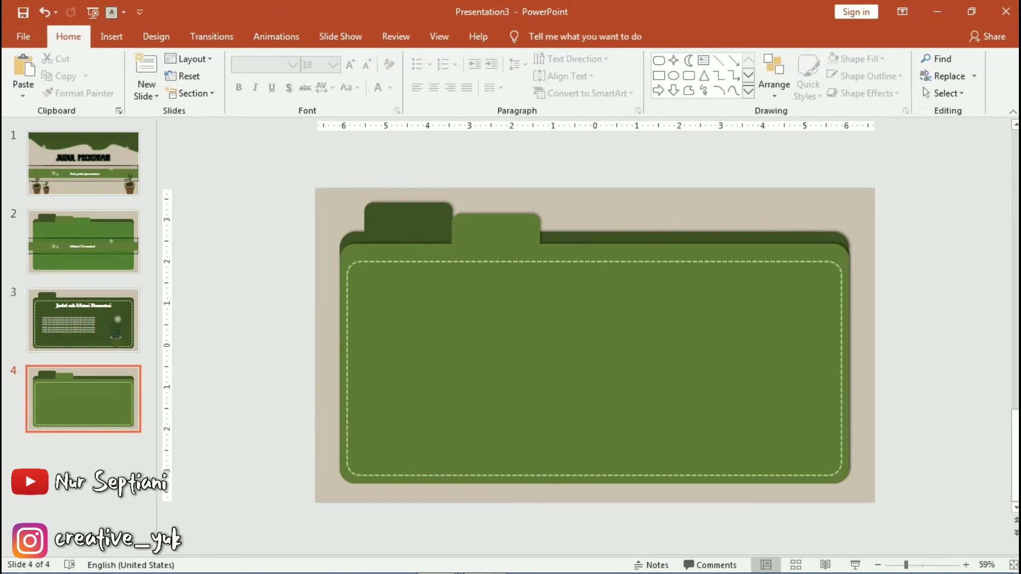
Step: Copy the Judul sub Materi Presentasi title onto slide 4, enlarge it to 40 pt, and move it to the top centre
key(Page_Up)
key(Tab)
key(ctrl+c)
key(Page_Down)
key(ctrl+v)
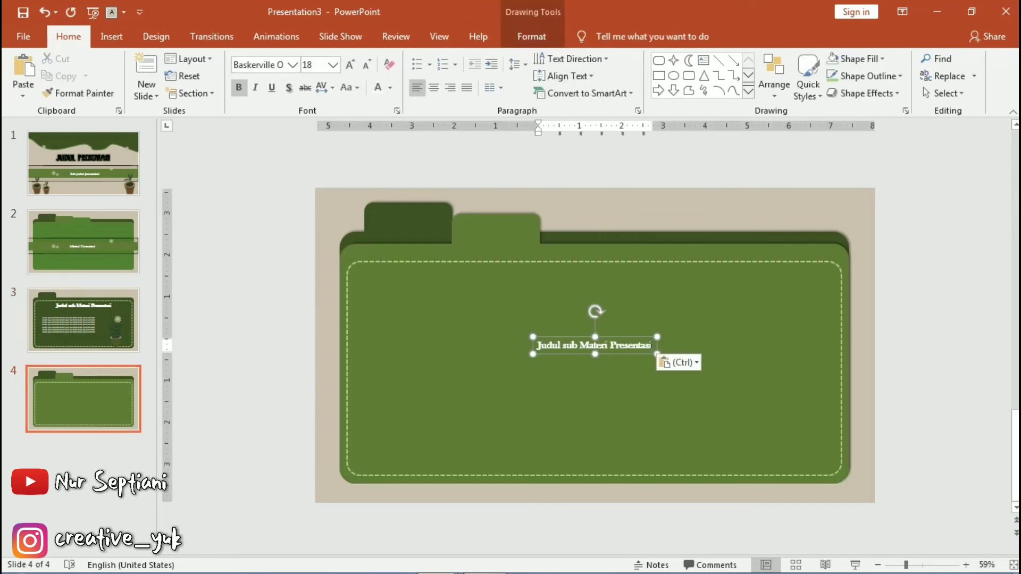
key(ctrl+a)
key(ctrl+shift+period)
key(ctrl+shift+period)
key(ctrl+shift+period)
key(ctrl+shift+period)
key(ctrl+shift+period)
key(ctrl+shift+period)
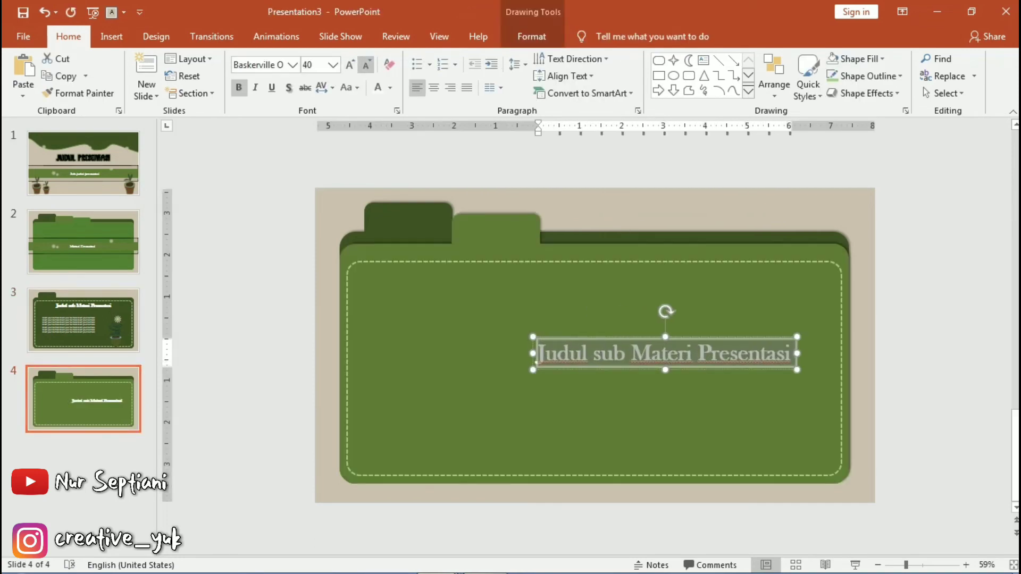
key(Escape)
key(Left)
key(Left)
key(Left)
key(Up)
key(Up)
key(Up)
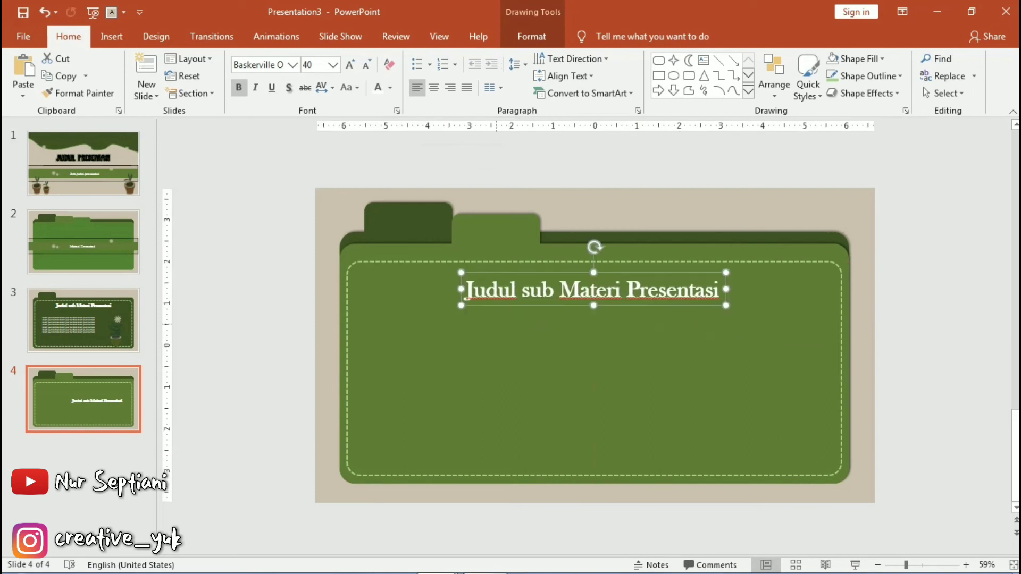
Step: Paste three copies of the daisy onto slide 4, lined up in a column below the title
click(83, 320)
key(ctrl+c)
key(Page_Down)
key(ctrl+v)
mouse_move(766, 340)
mouse_down()
mouse_move(387, 347)
mouse_move(398, 357)
mouse_up()
key(ctrl+v)
drag(767, 340, 597, 334)
drag(398, 358, 596, 397)
key(ctrl+v)
drag(766, 341, 590, 443)
key(Escape)
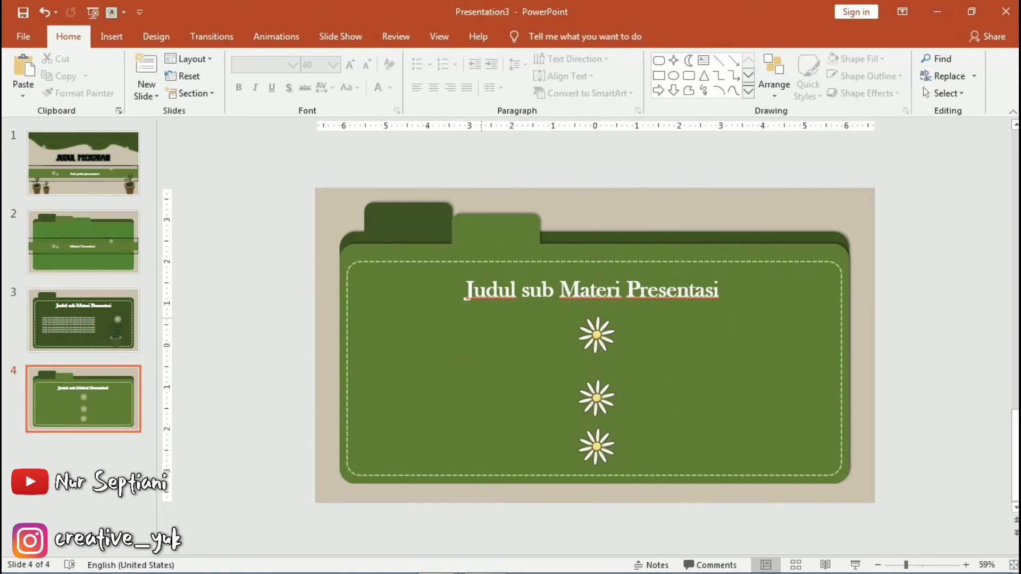
Step: Draw a straight line beside the top daisy on slide 4, coloured light green with a 3 pt weight
click(111, 36)
click(275, 75)
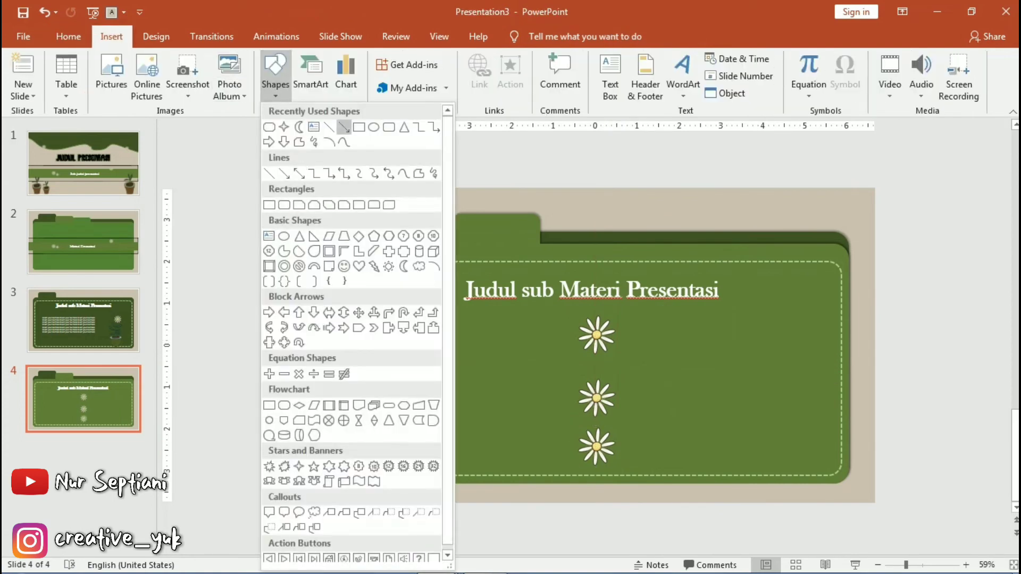
click(273, 170)
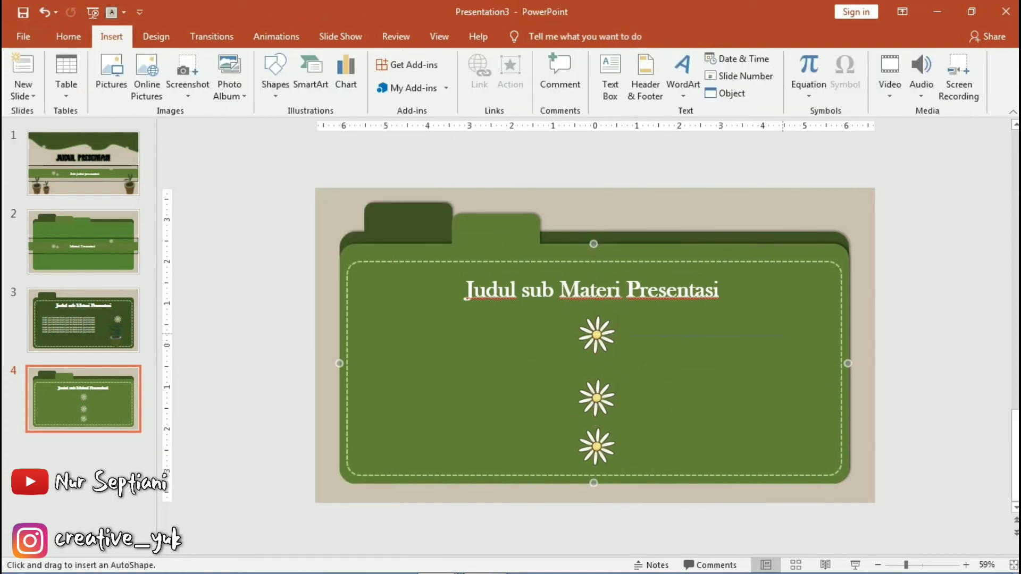
drag(784, 335, 785, 334)
click(396, 76)
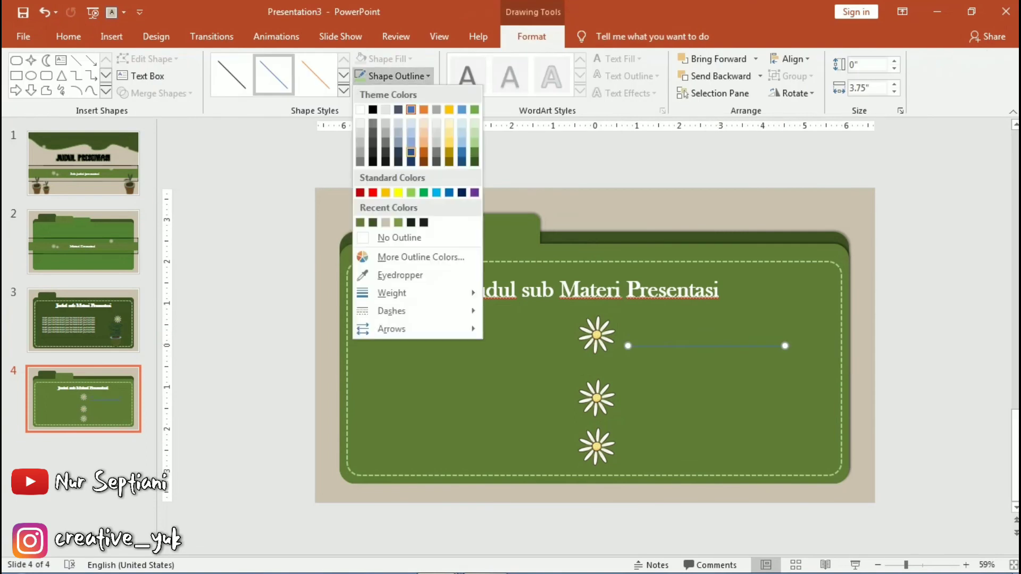
click(474, 143)
click(396, 76)
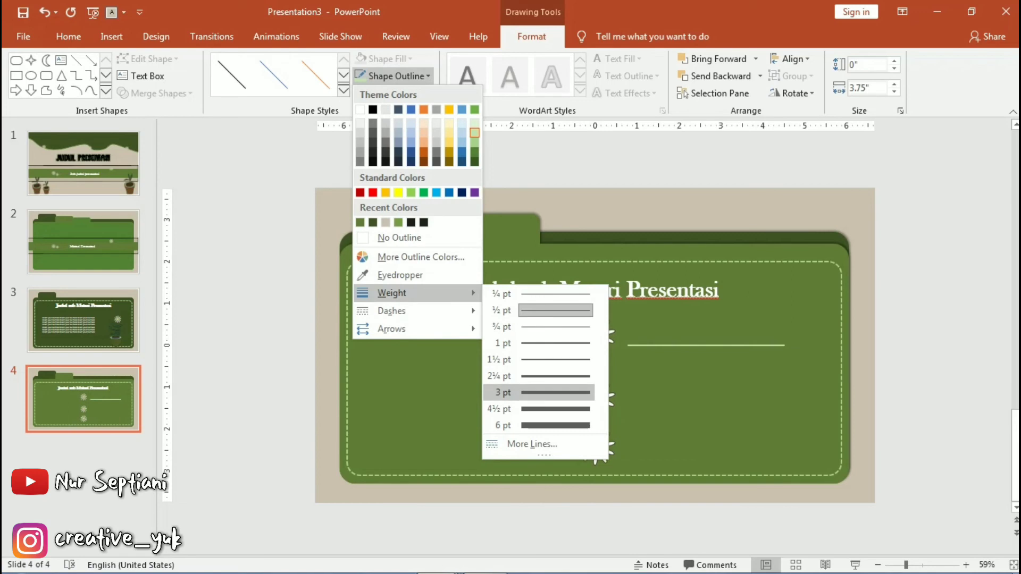
click(553, 393)
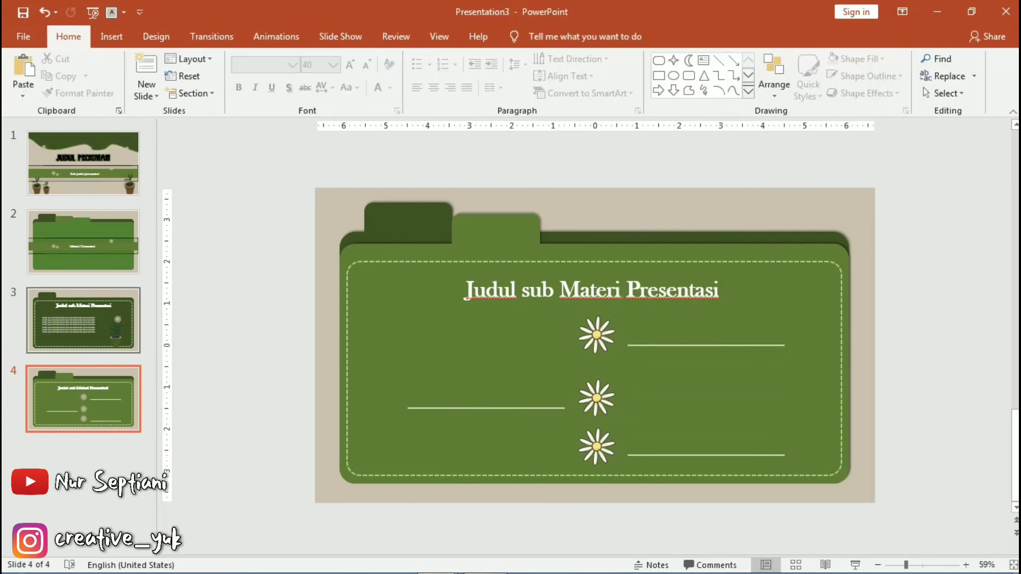
click(84, 320)
Step: Copy the 'Insert your text here' placeholder phrases from slide 3 and paste them as text on slide 4
click(388, 330)
drag(386, 329, 653, 370)
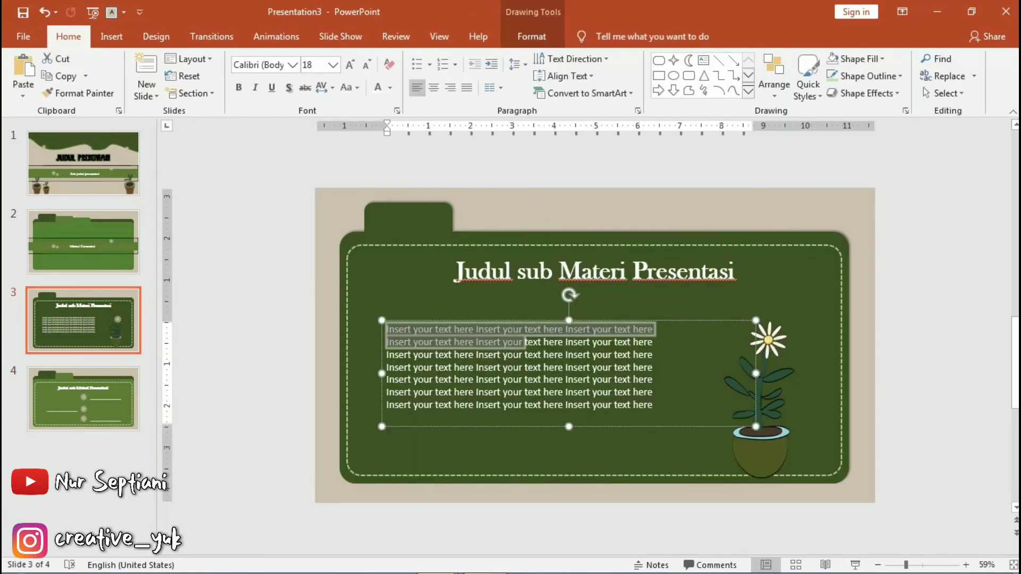
click(601, 367)
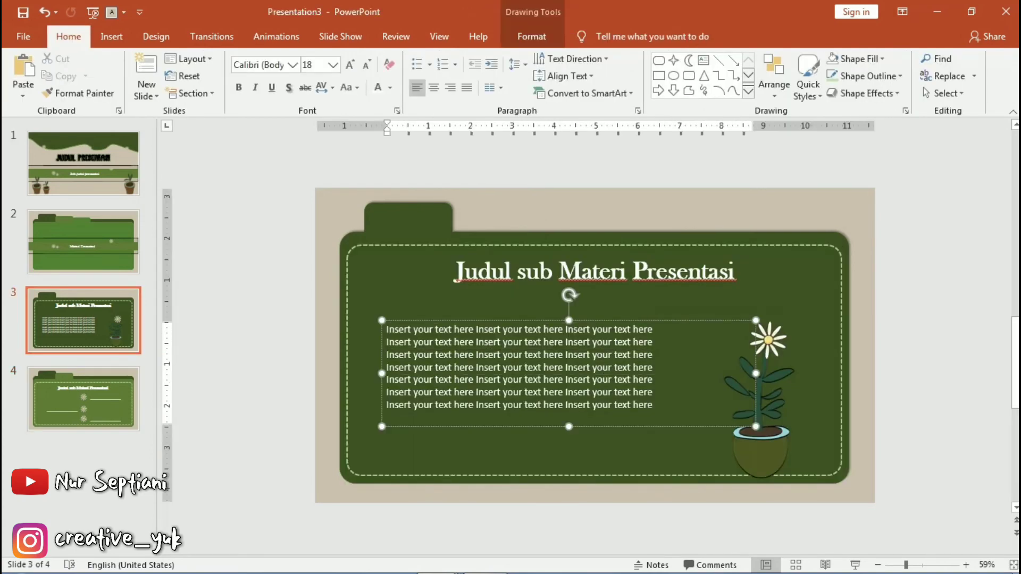
drag(386, 329, 565, 329)
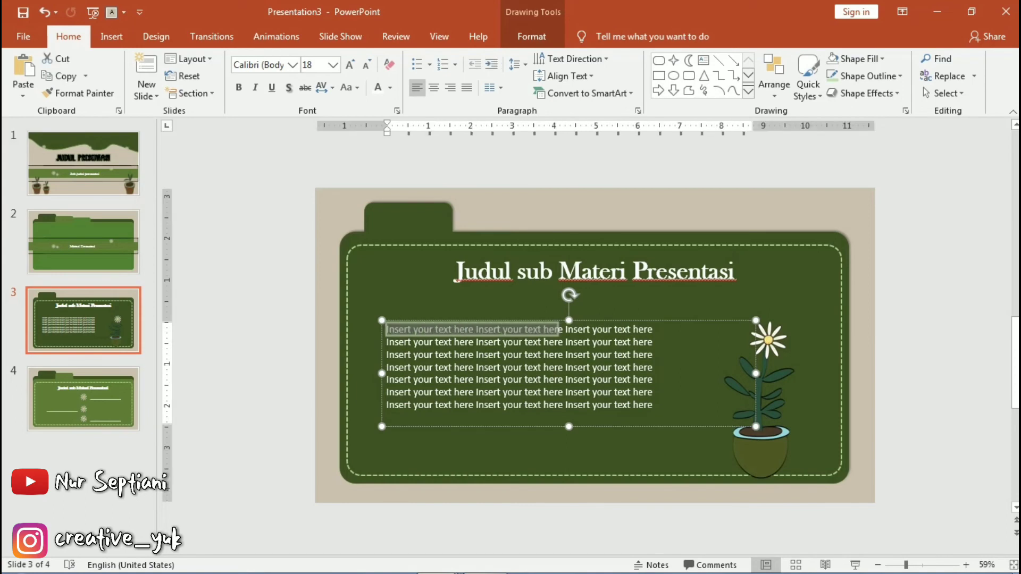
key(ctrl+c)
click(82, 399)
key(ctrl+v)
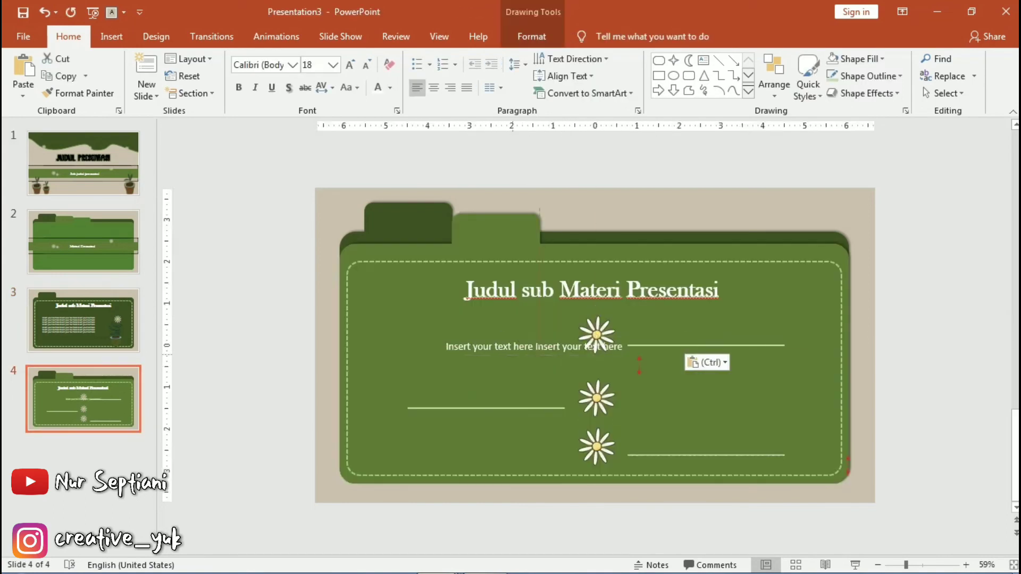
key(Return)
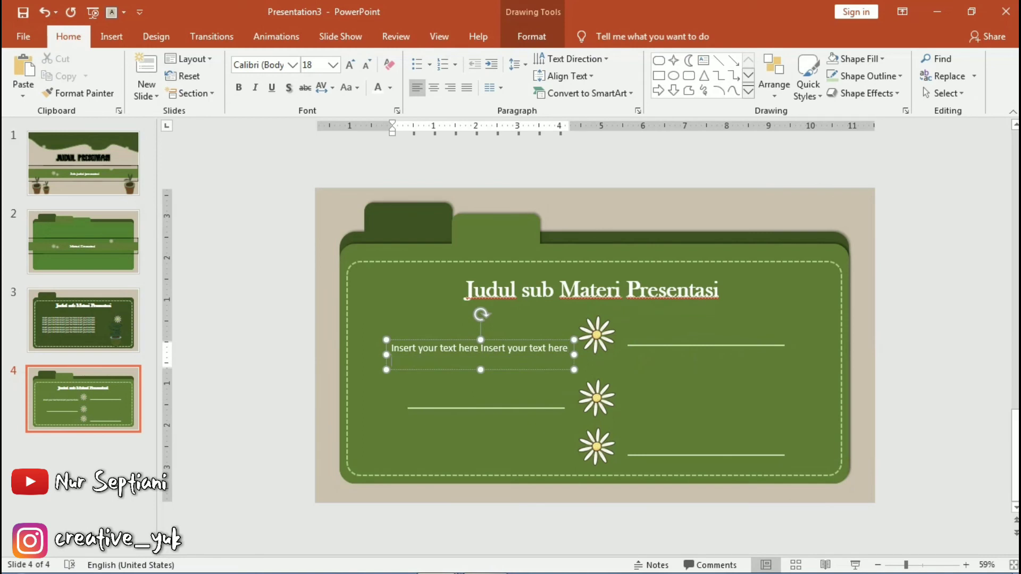
key(ctrl+v)
key(ctrl)
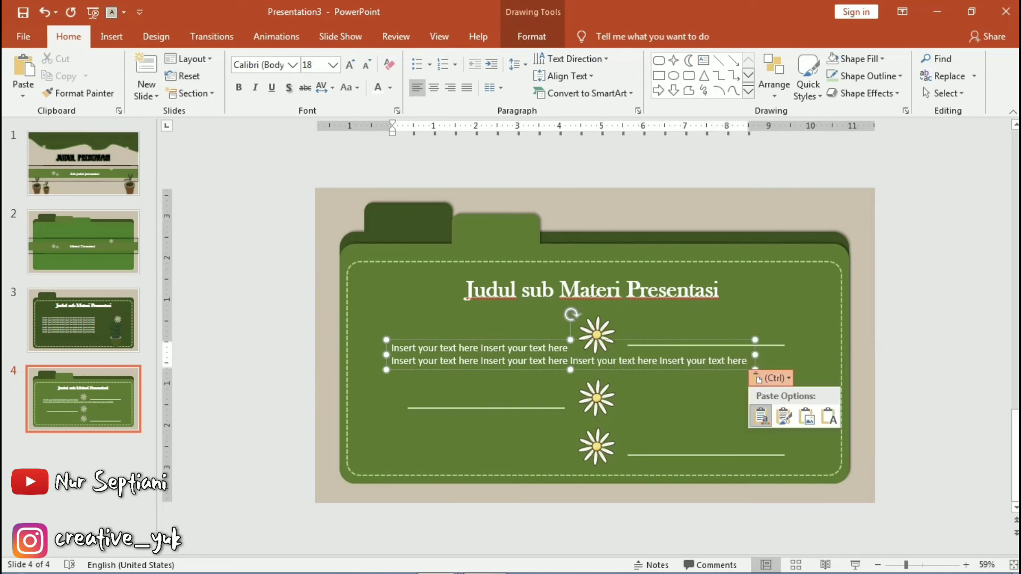
key(Escape)
Step: Narrow the text box to three lines and place it above the top right-hand line
drag(755, 354, 570, 355)
drag(478, 357, 478, 383)
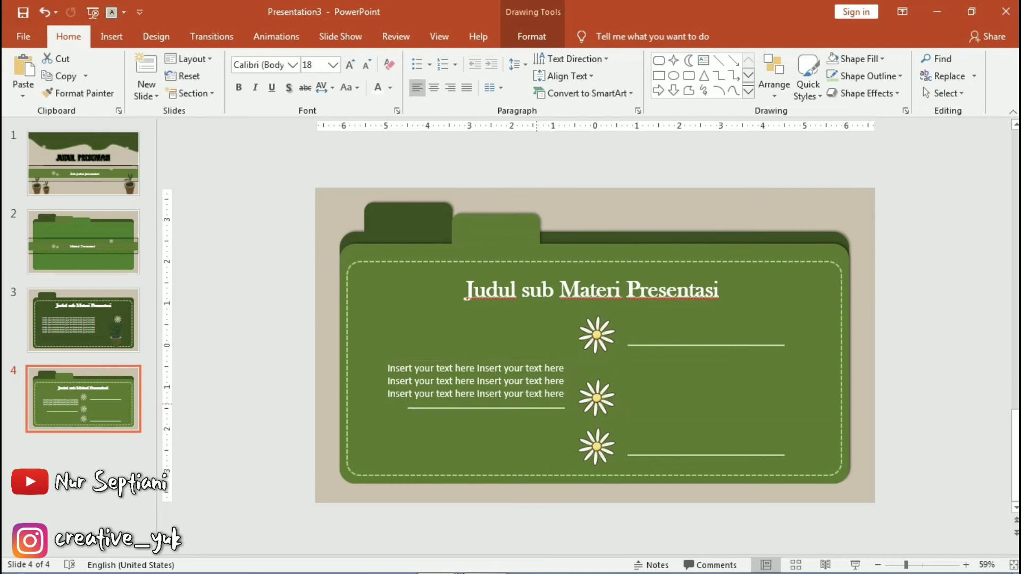
key(ctrl+z)
key(Escape)
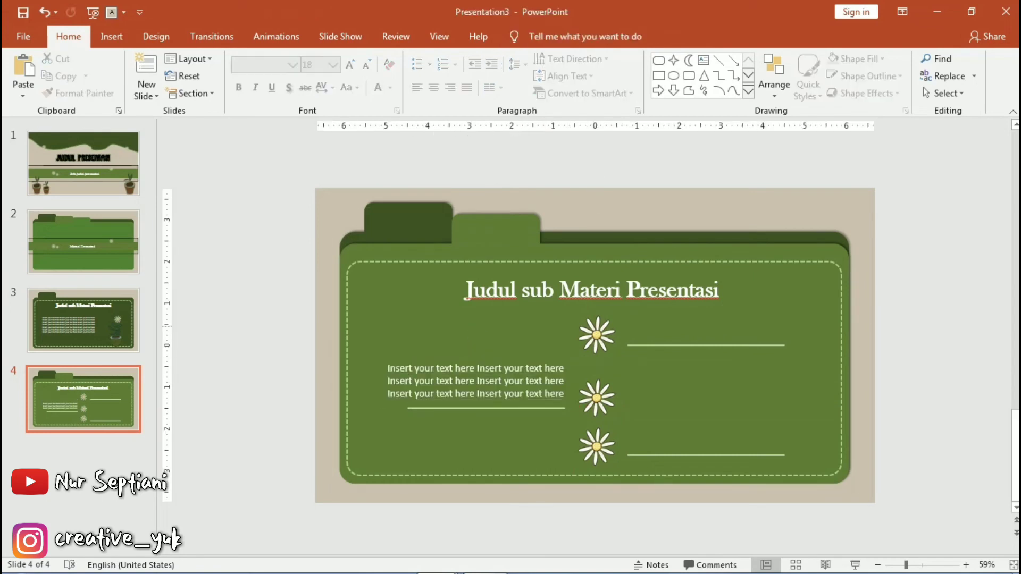
key(ctrl+v)
drag(734, 345, 641, 346)
drag(532, 345, 704, 323)
click(597, 335)
drag(596, 335, 596, 343)
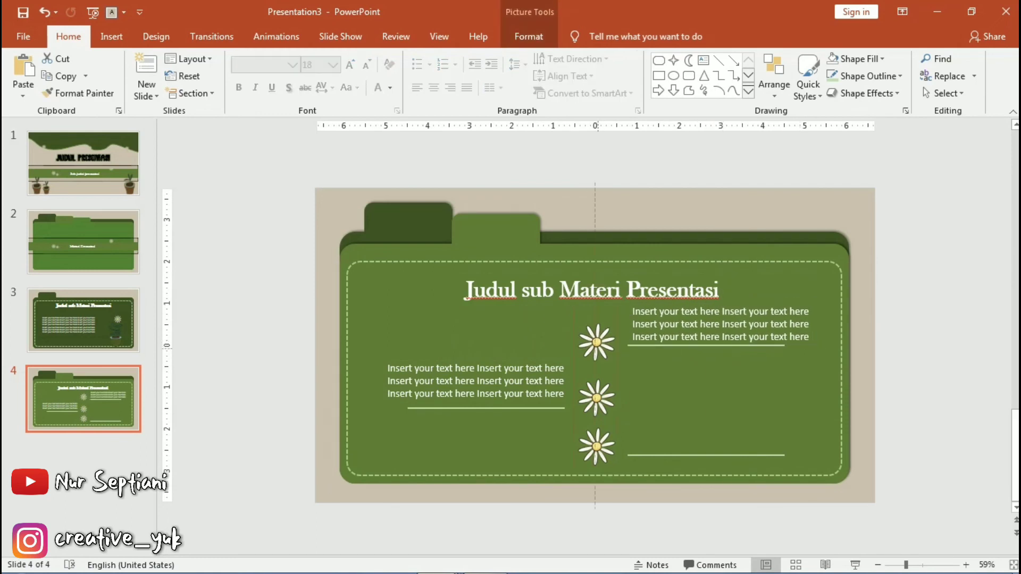
key(ctrl+z)
key(ctrl+z)
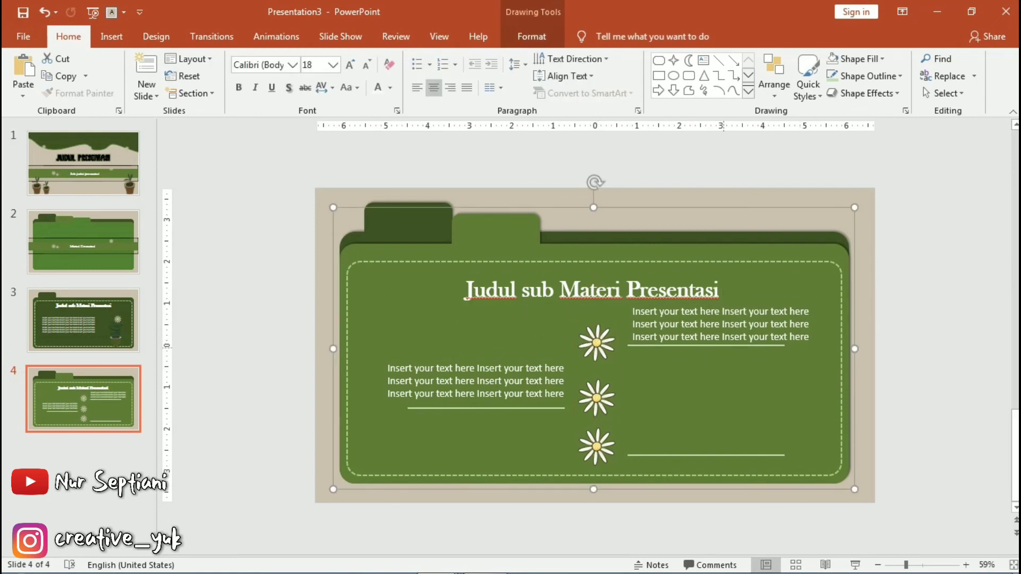
key(ctrl+z)
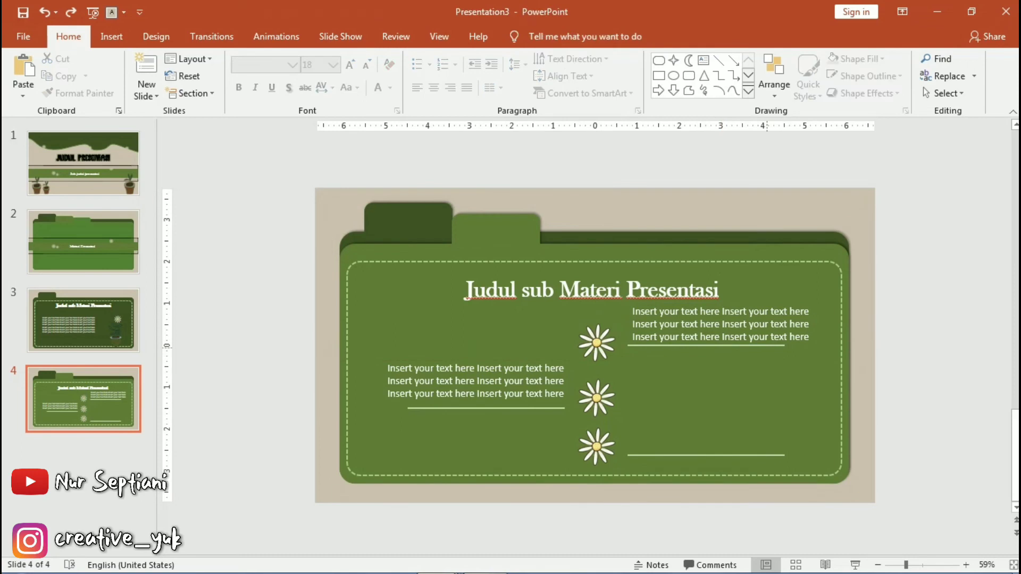
key(ctrl+z)
key(ctrl+y)
key(ctrl+y)
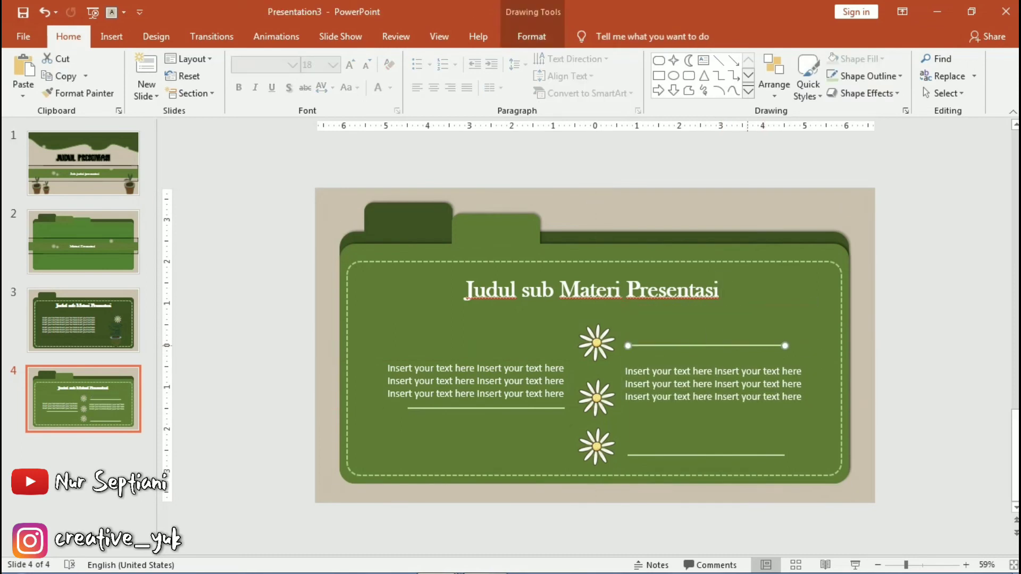
key(ctrl+z)
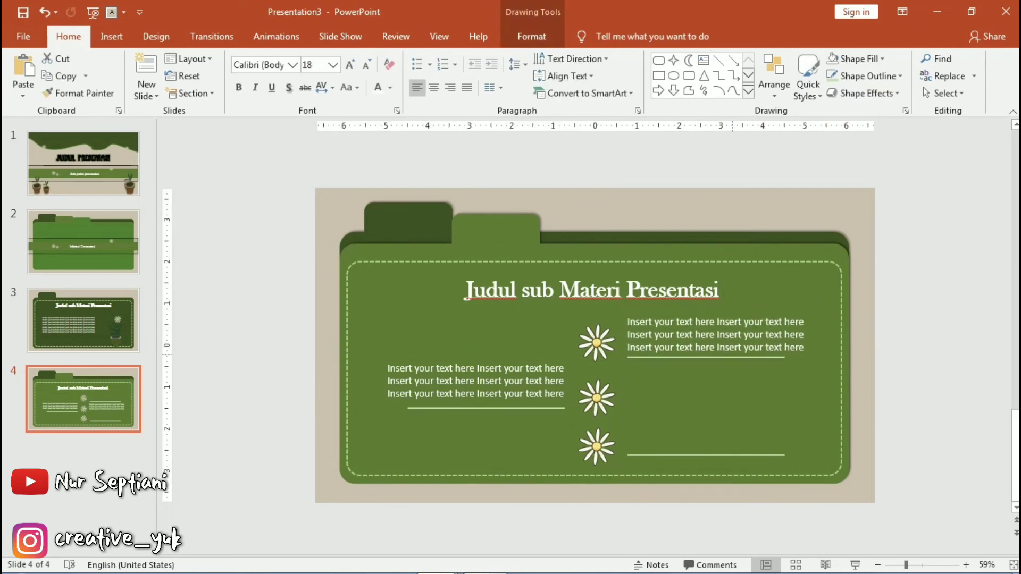
key(Escape)
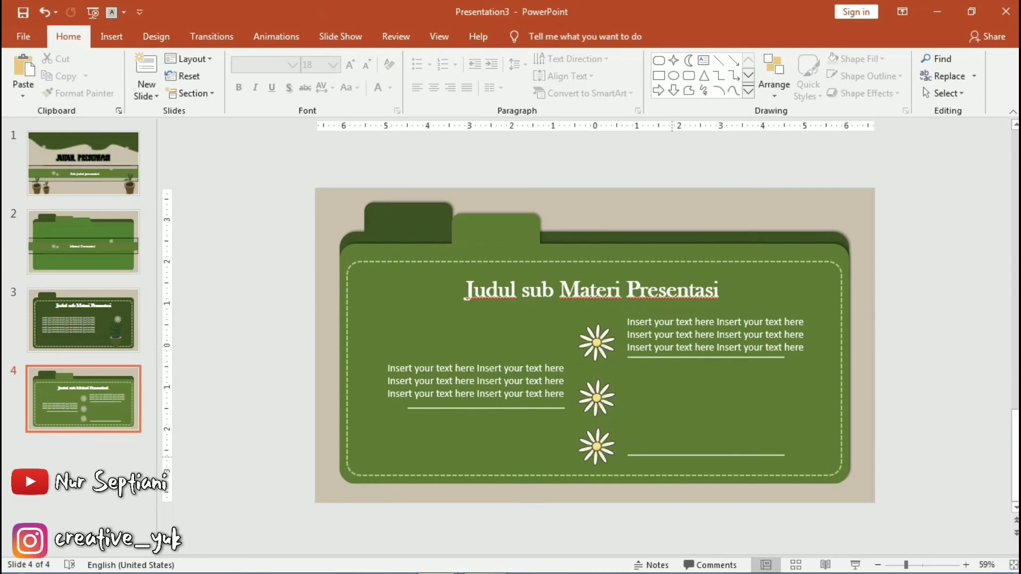
Step: Paste a copy of the three-line text block above the bottom-right line and nudge it into place
key(ctrl+v)
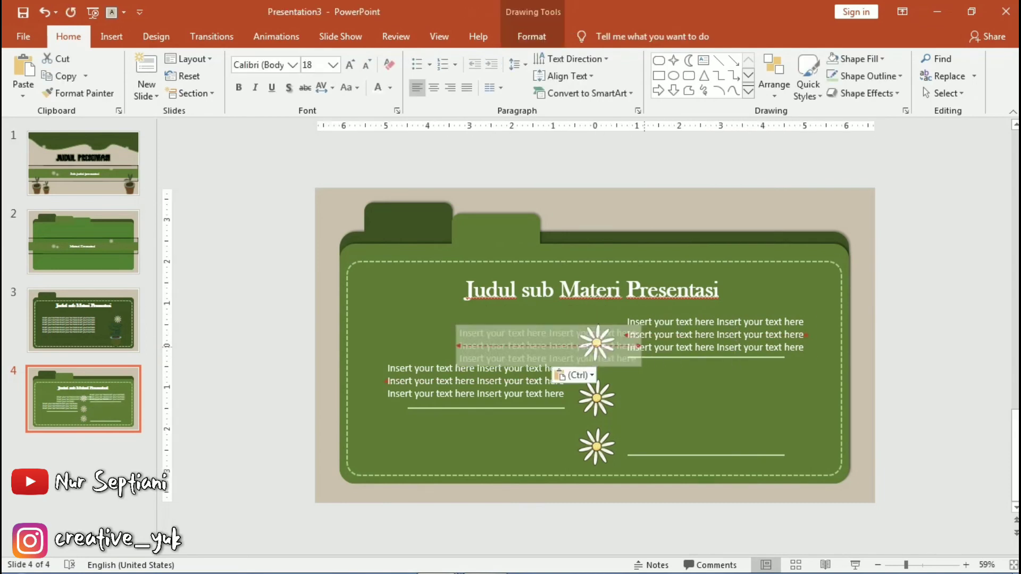
drag(532, 346, 713, 425)
key(Down)
key(Down)
key(Right)
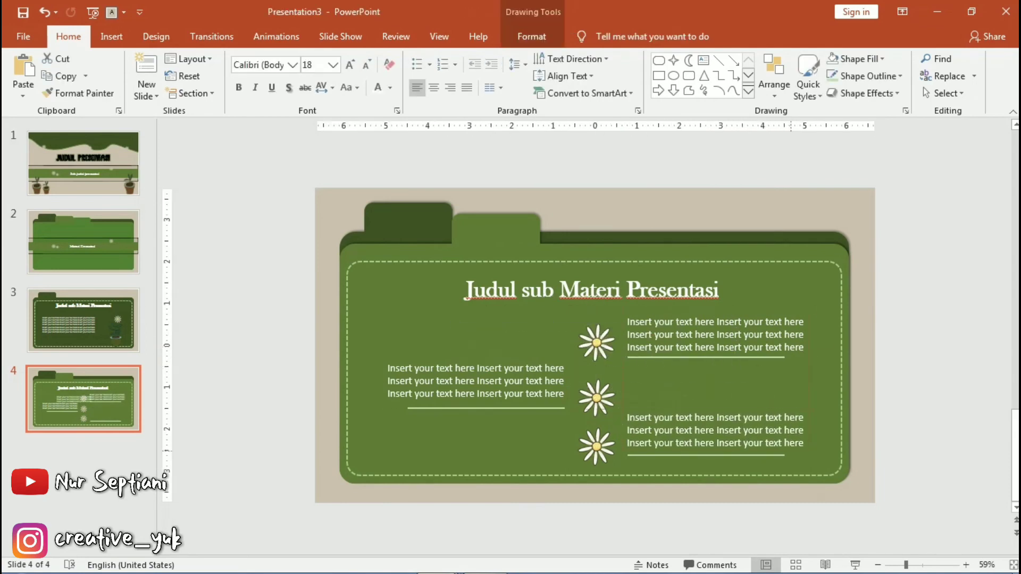
key(Escape)
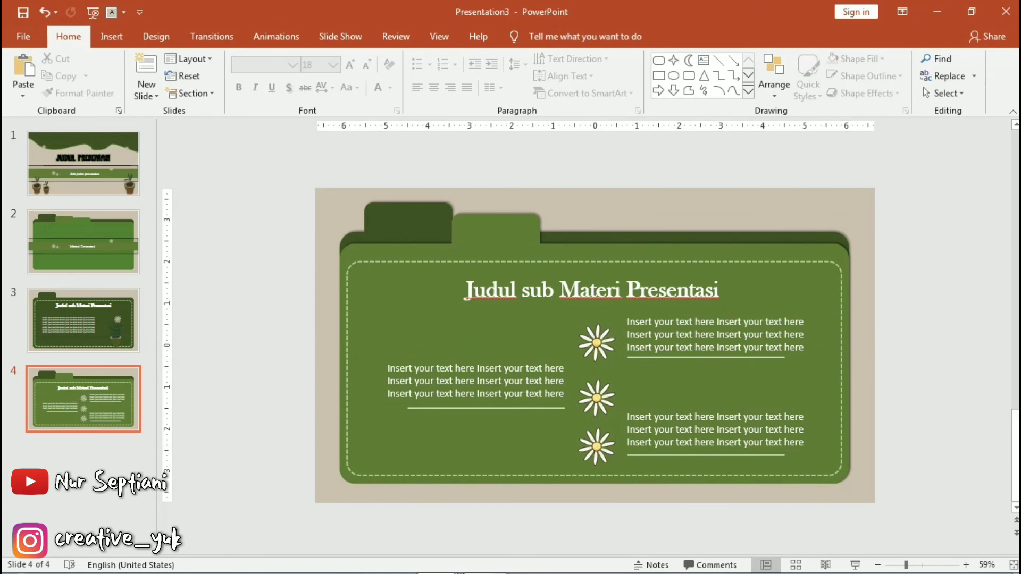
Step: Add a new three-tab folder slide as slide 5, discarding the stray duplicate and blank slides
right_click(48, 399)
click(96, 242)
key(Delete)
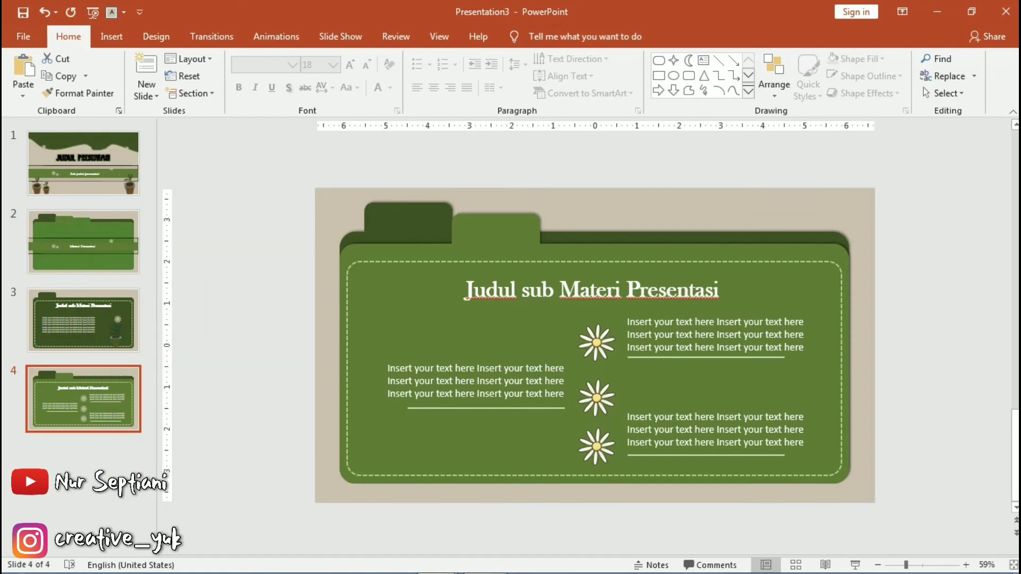
click(74, 234)
right_click(75, 233)
click(125, 319)
key(Delete)
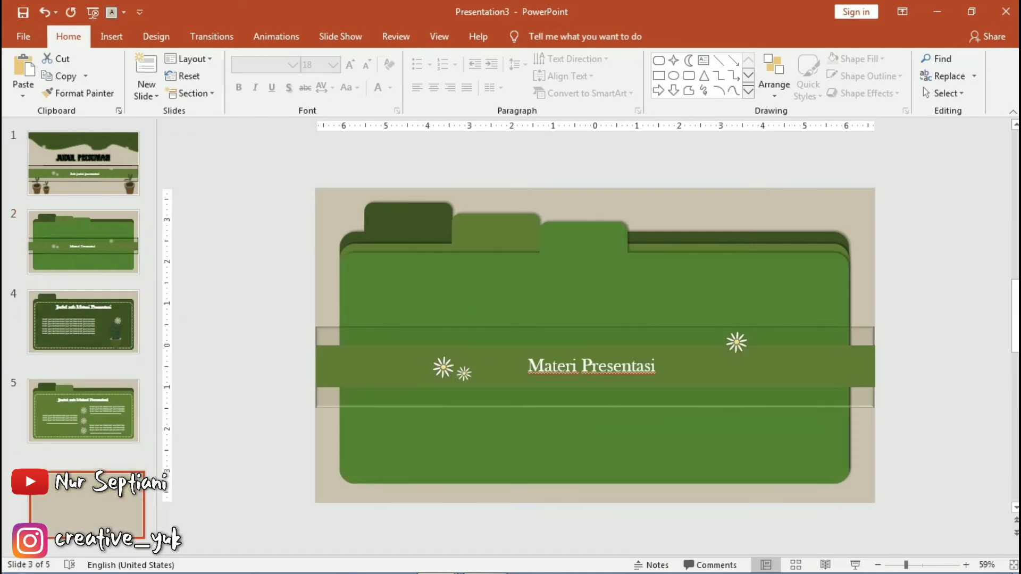
key(ctrl+m)
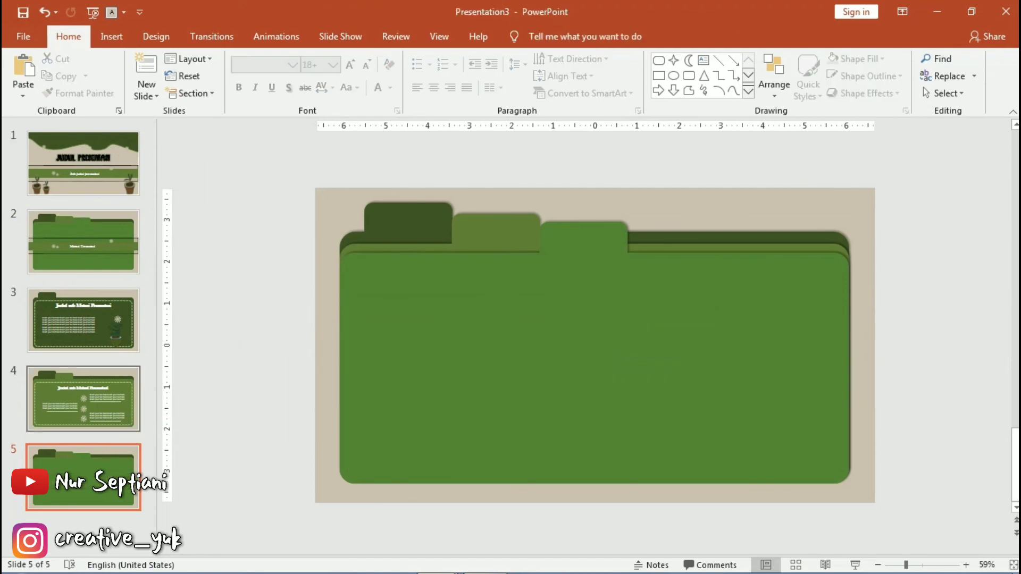
Step: Copy slide 4's dashed-border panel onto slide 5
click(83, 398)
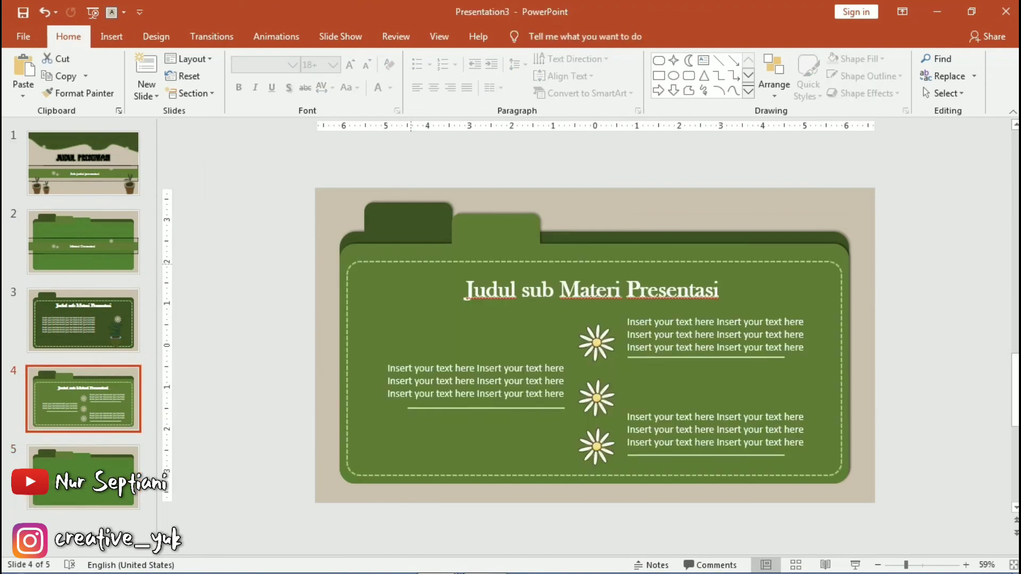
click(476, 381)
key(ctrl+c)
click(82, 477)
key(ctrl+v)
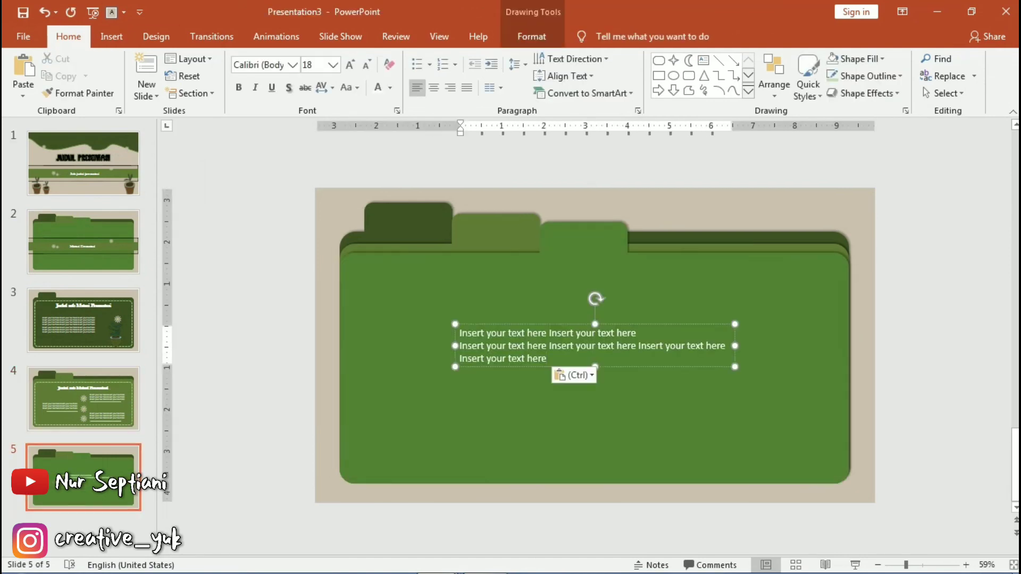
key(ctrl+z)
click(83, 399)
click(591, 289)
click(83, 477)
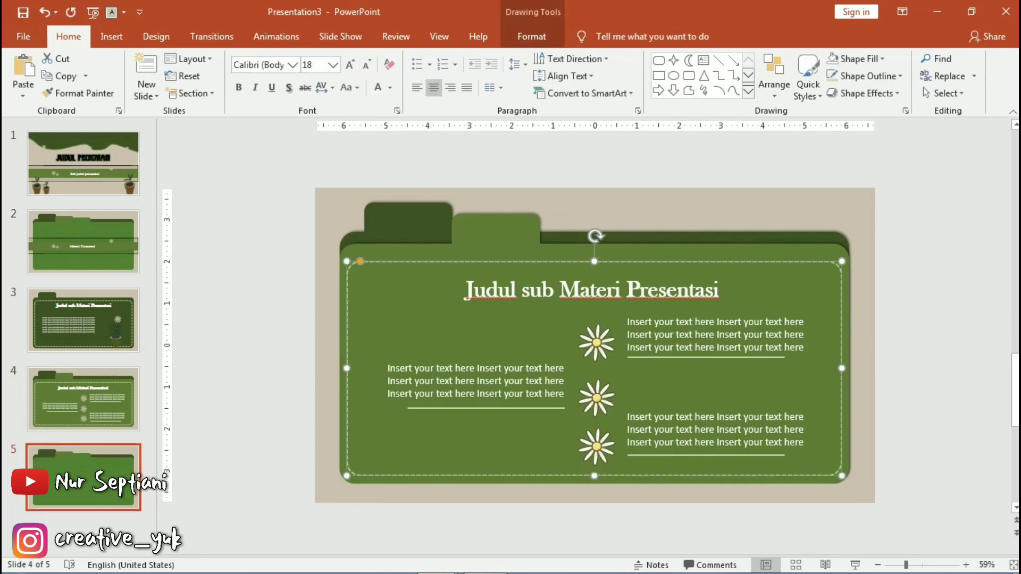
key(ctrl+v)
key(Delete)
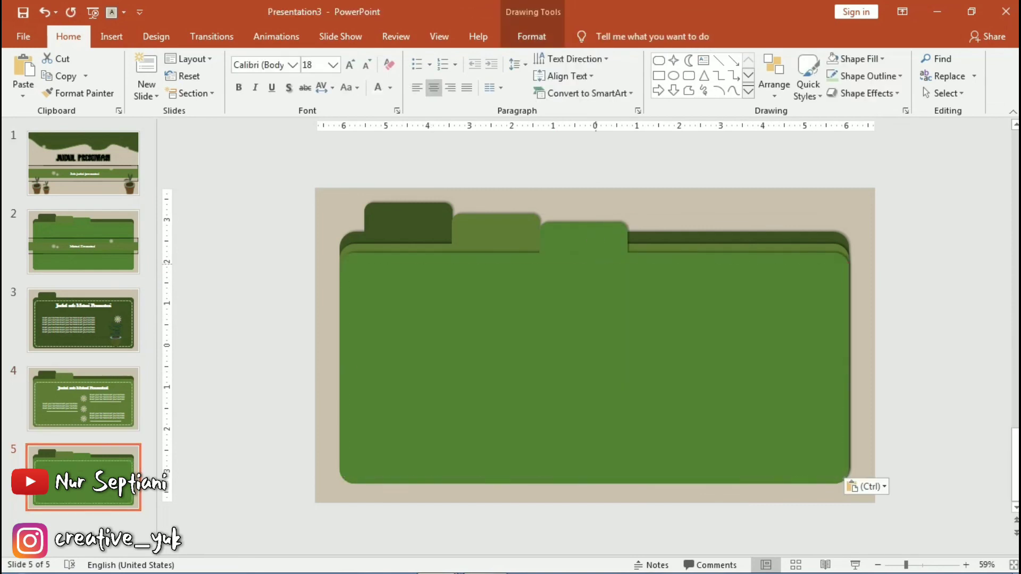
key(ctrl+z)
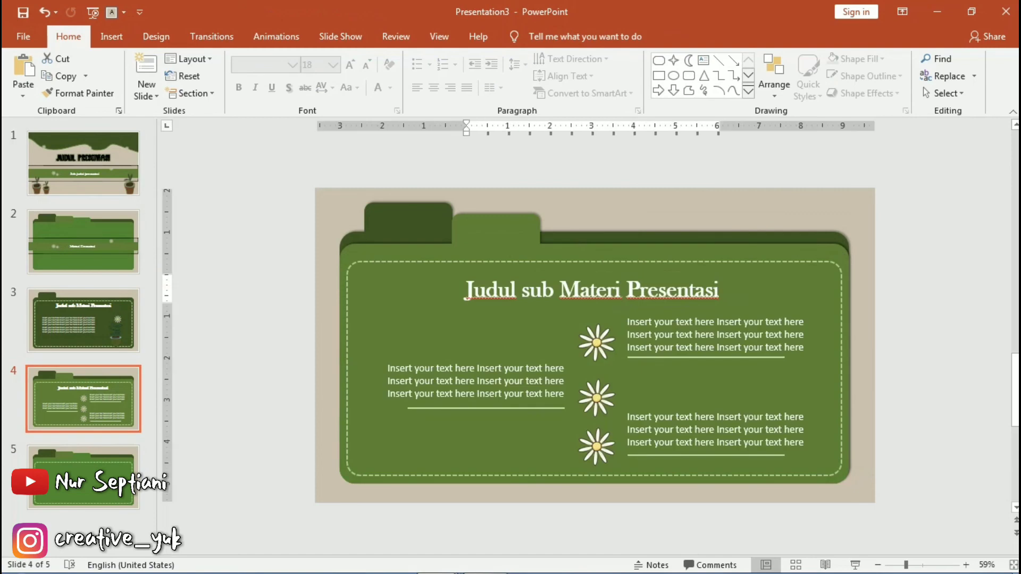
Step: Paste the heading onto slide 5, retype it as 'Infograpich', and enlarge it to size 36
key(ctrl+v)
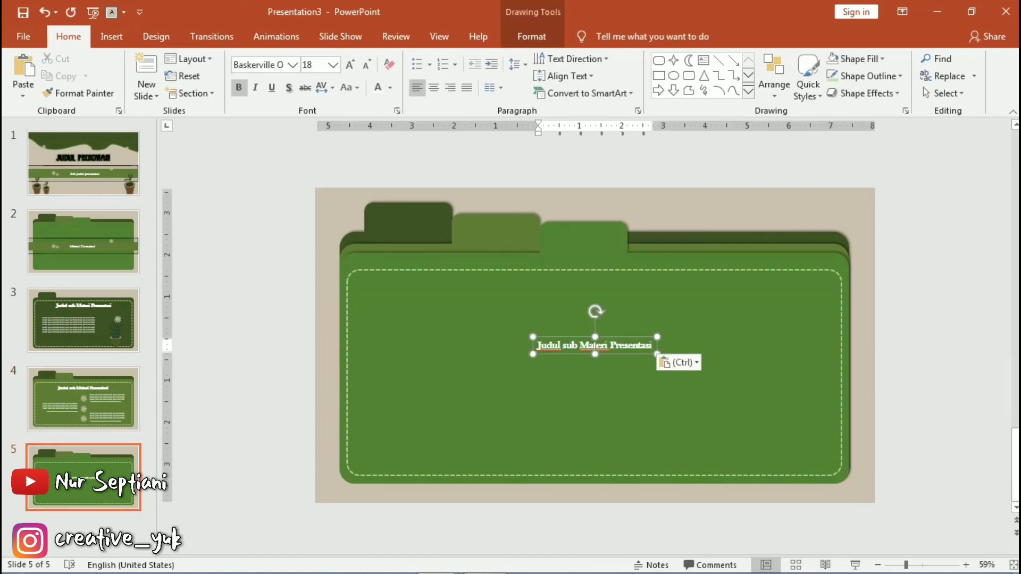
text(Infograpich)
key(ctrl+a)
key(ctrl+shift+period)
key(ctrl+shift+period)
key(ctrl+shift+period)
key(ctrl+shift+period)
key(ctrl+shift+period)
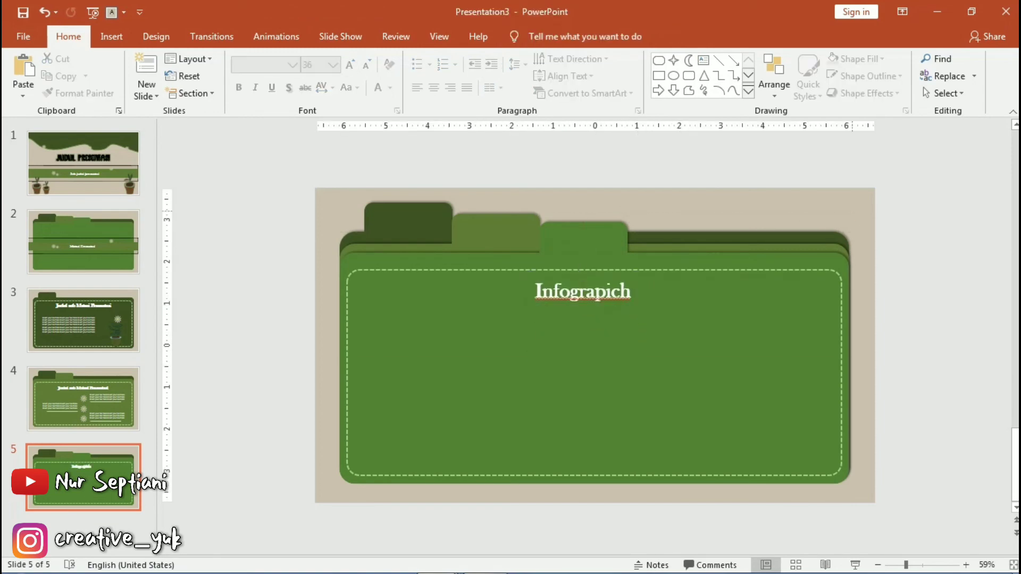
Step: Insert a 3-D column chart, fit it under the Infograpich heading, and recolour it with Colorful Palette 4
click(345, 75)
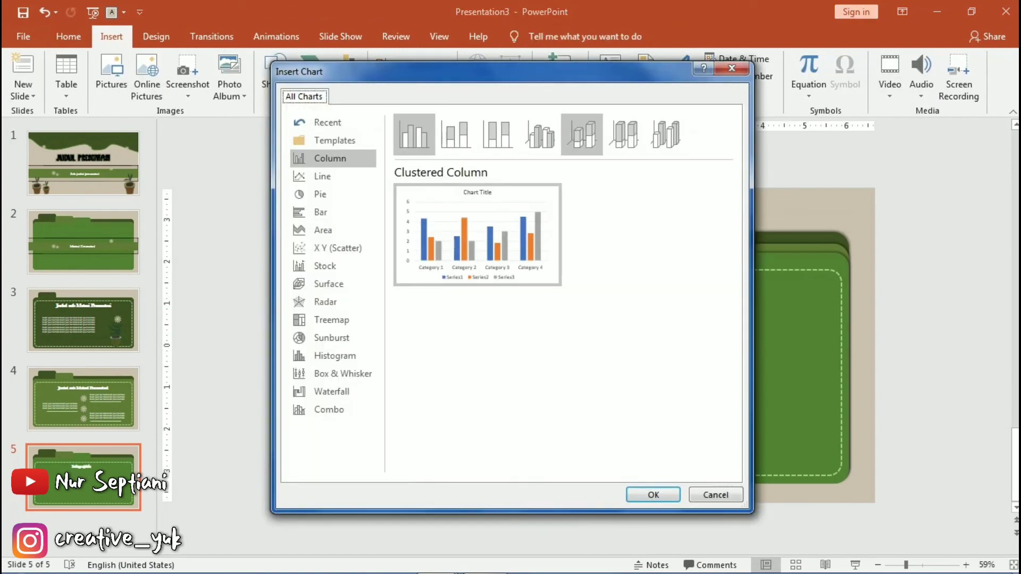
click(665, 134)
key(Escape)
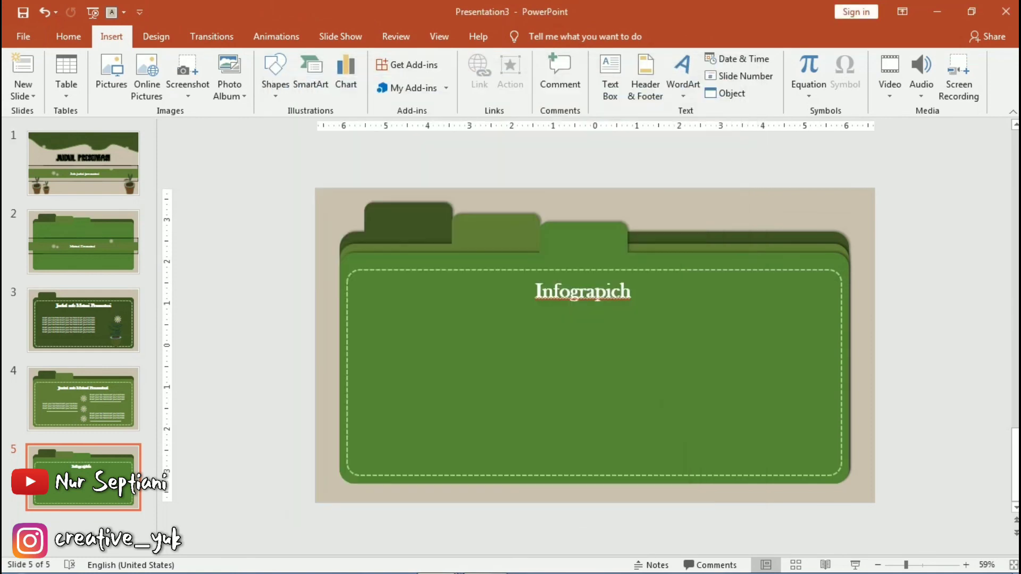
click(617, 284)
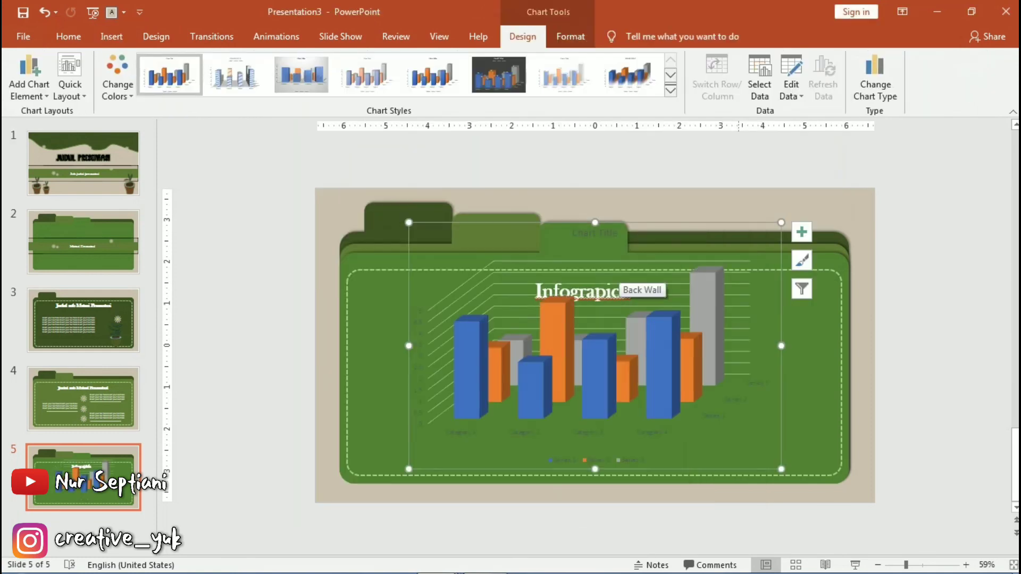
drag(781, 222, 675, 306)
drag(532, 329, 585, 326)
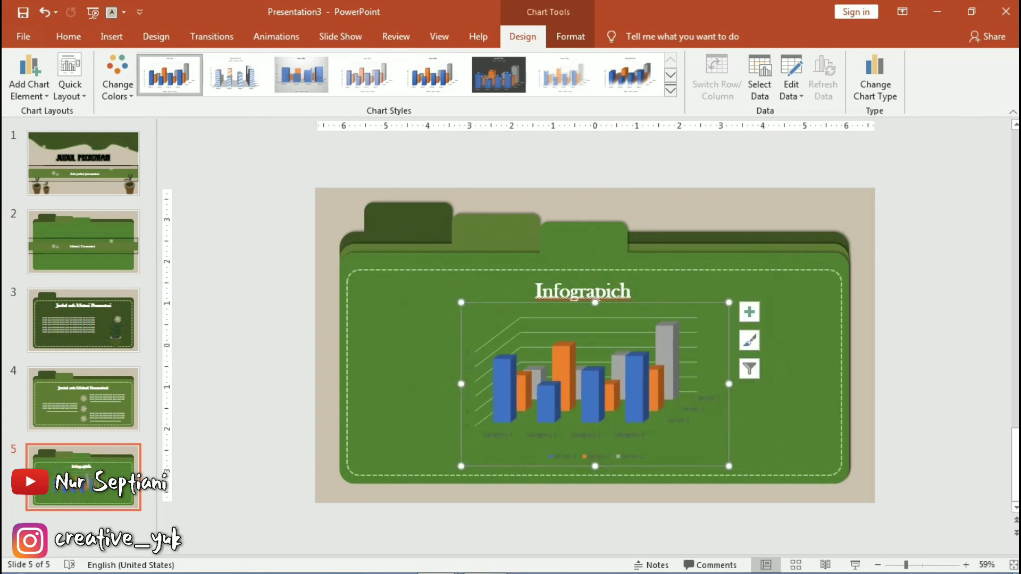
click(118, 85)
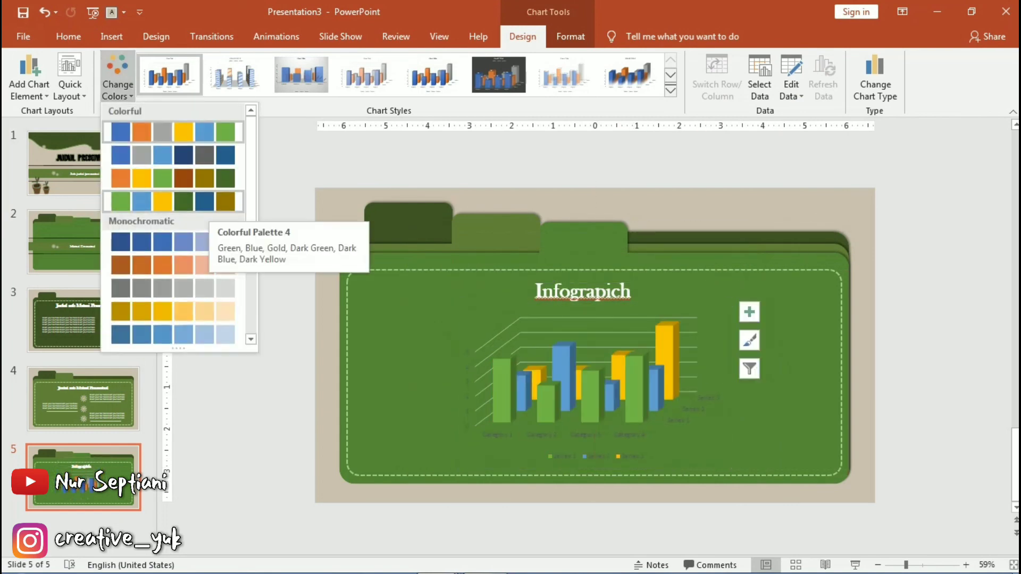
click(205, 202)
key(Escape)
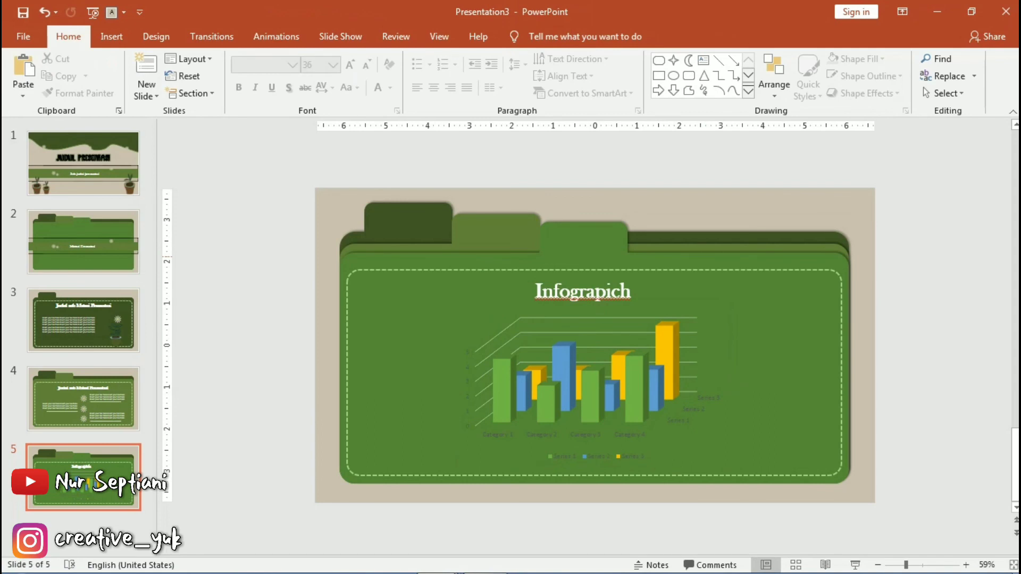
Step: Paste daisies on the chart's right, lower right, the panel's top left, and left of the chart
key(ctrl+z)
key(ctrl+z)
key(ctrl+v)
drag(732, 337, 797, 301)
key(ctrl+v)
mouse_move(732, 337)
mouse_down()
mouse_move(782, 434)
mouse_move(755, 438)
mouse_up()
key(ctrl+v)
key(Down)
key(Down)
key(Down)
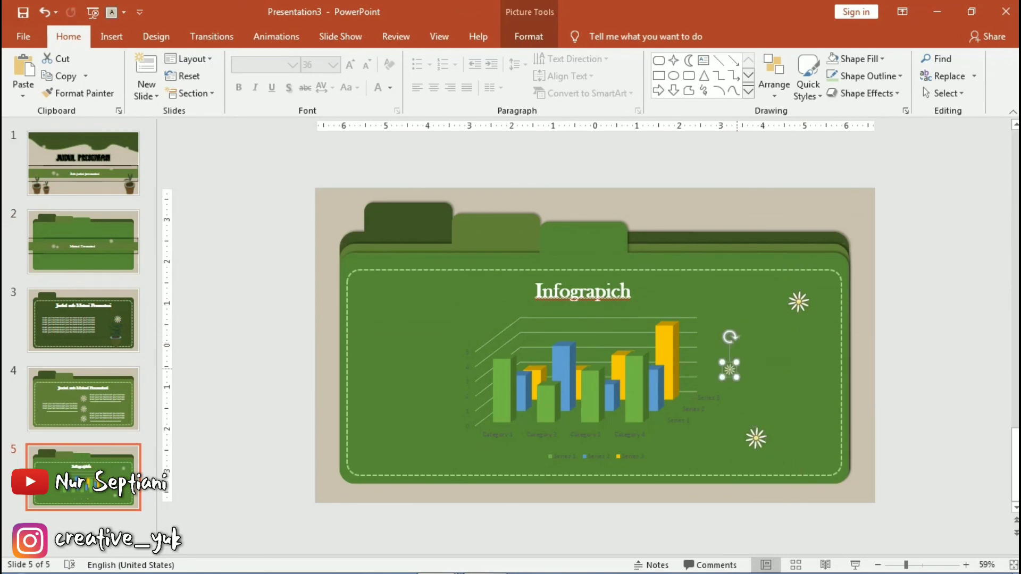
key(ctrl+v)
mouse_move(736, 342)
mouse_down()
mouse_move(365, 342)
mouse_move(371, 294)
mouse_up()
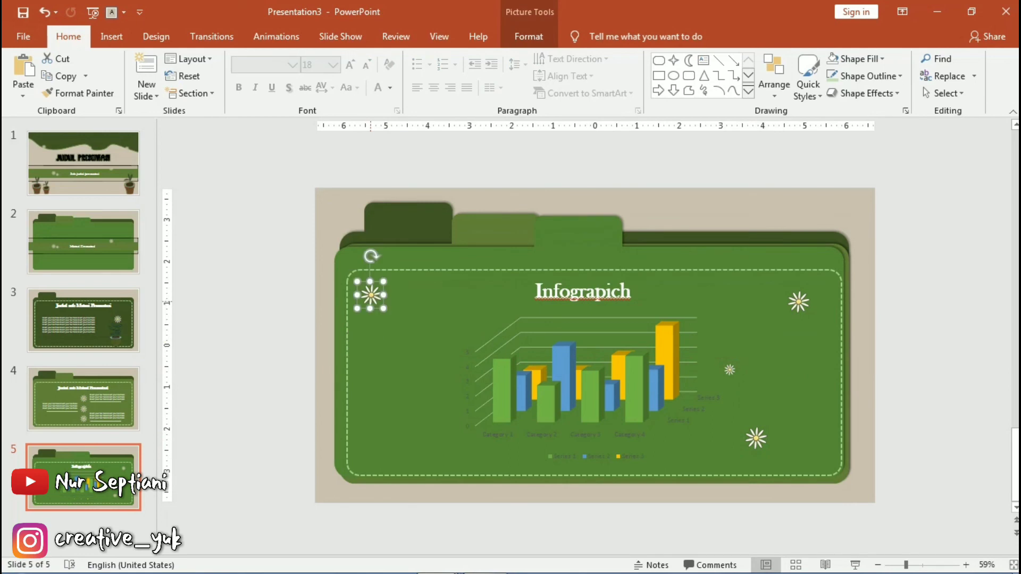
key(ctrl+v)
mouse_move(736, 341)
mouse_down()
mouse_move(463, 328)
mouse_move(484, 334)
mouse_up()
Step: Add more small and large daisy copies near the right edge and bottom right of the chart
click(729, 369)
key(ctrl+c)
key(ctrl+v)
key(ctrl+v)
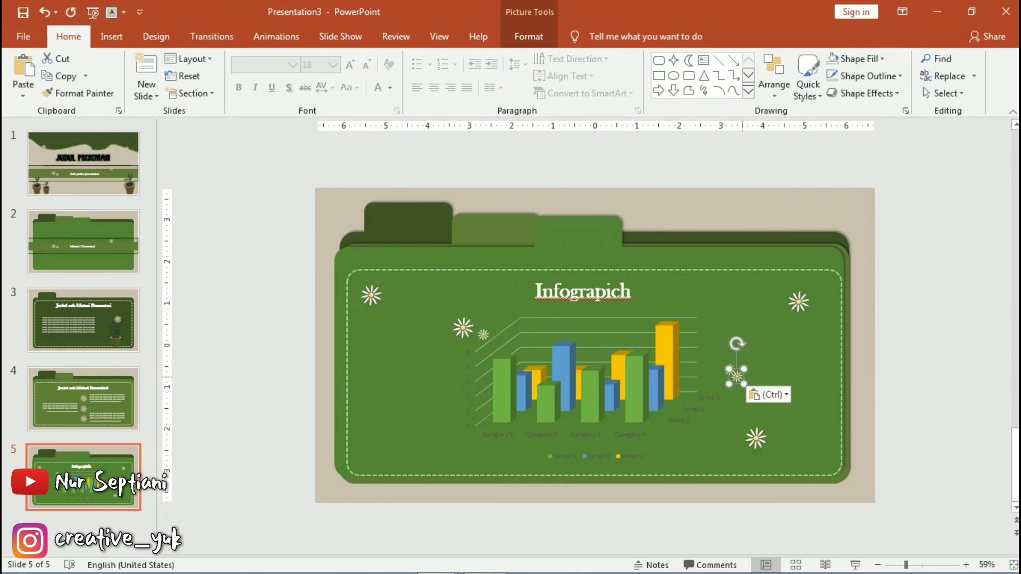
key(ctrl+v)
key(Delete)
click(756, 439)
key(ctrl+c)
key(ctrl+v)
drag(766, 449, 825, 404)
key(ctrl+v)
drag(755, 439, 736, 444)
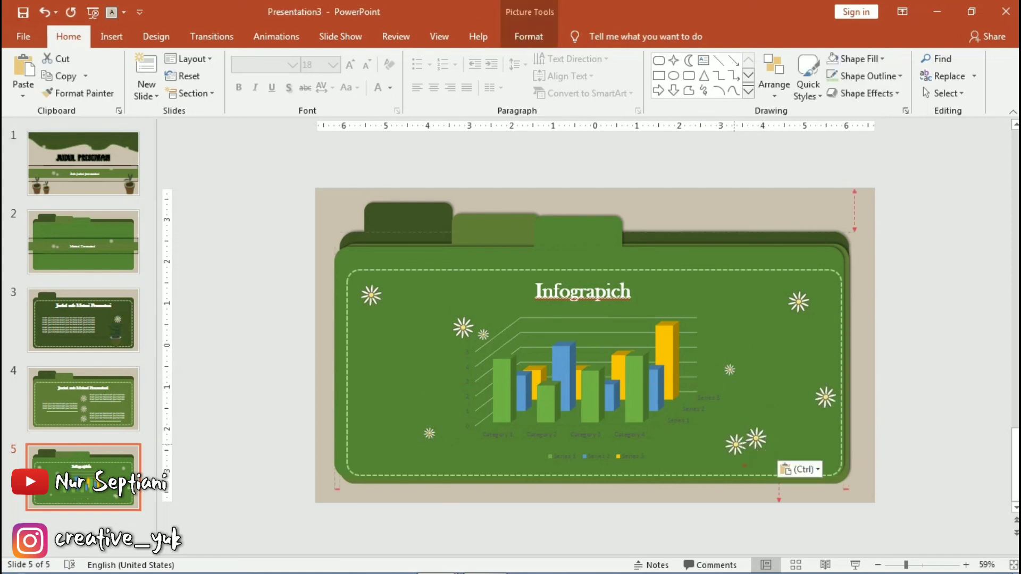
key(Escape)
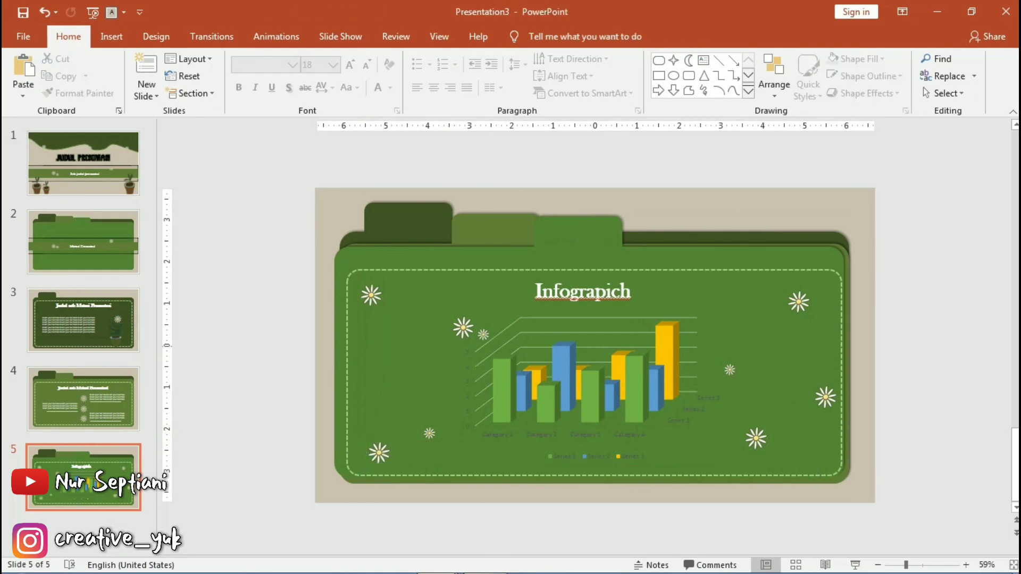
Step: Add a new blank slide 6 and delete its empty placeholders
right_click(118, 476)
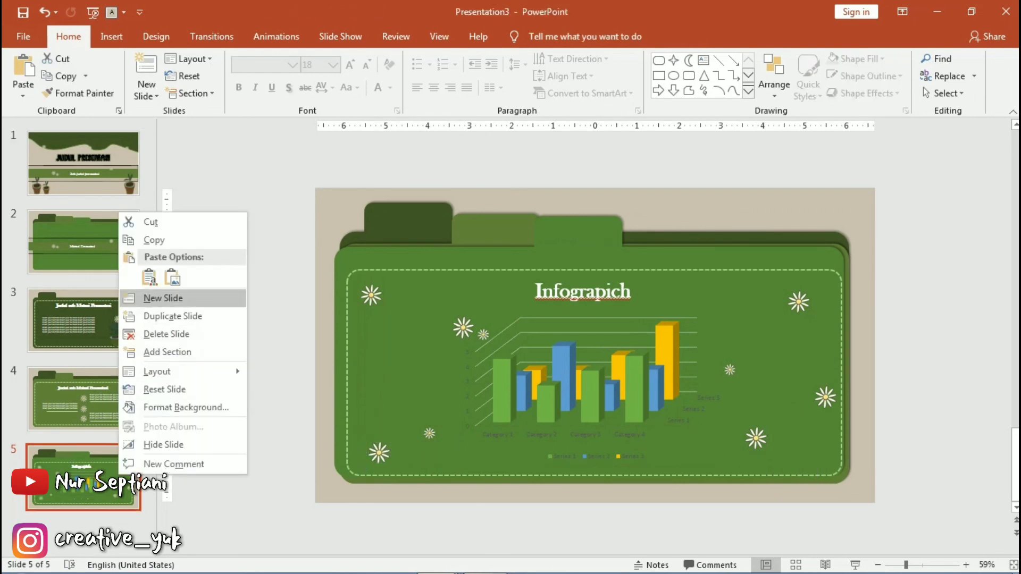
click(165, 298)
key(ctrl+a)
key(Delete)
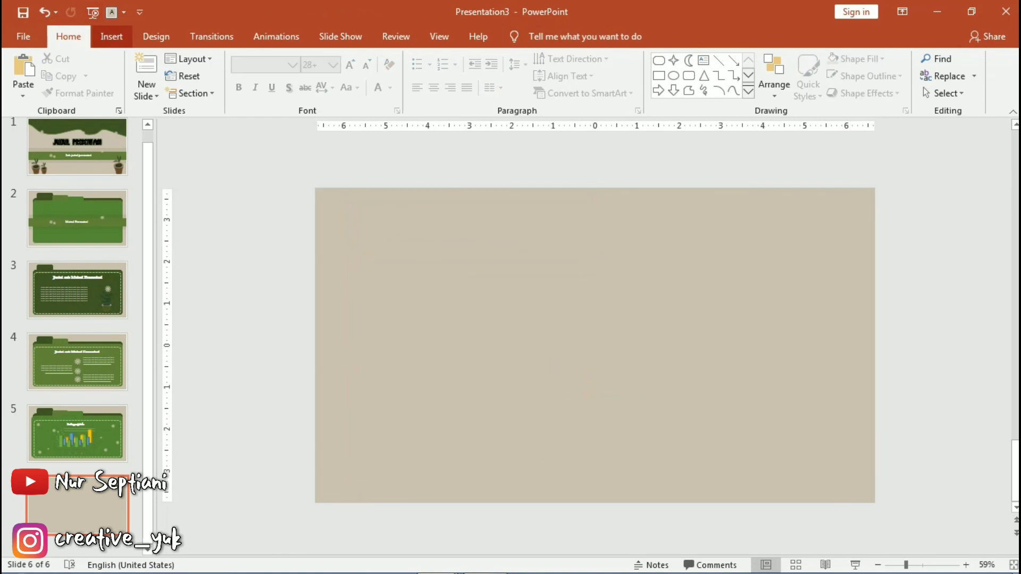
Step: Draw a slide-sized rectangle frame with no fill and a dark green 4½ pt outline
click(111, 36)
click(274, 74)
click(273, 200)
drag(336, 207, 851, 530)
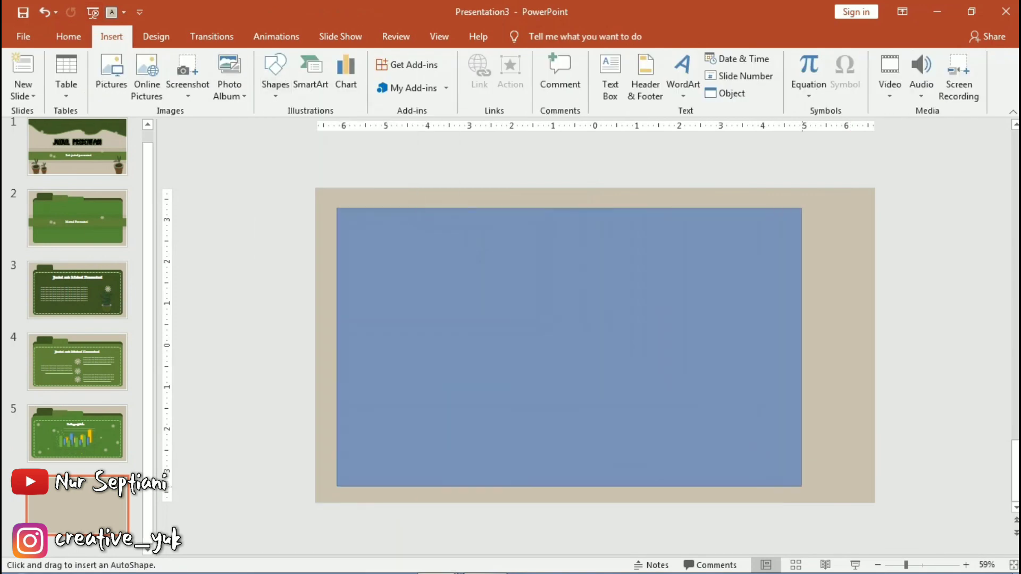
click(388, 59)
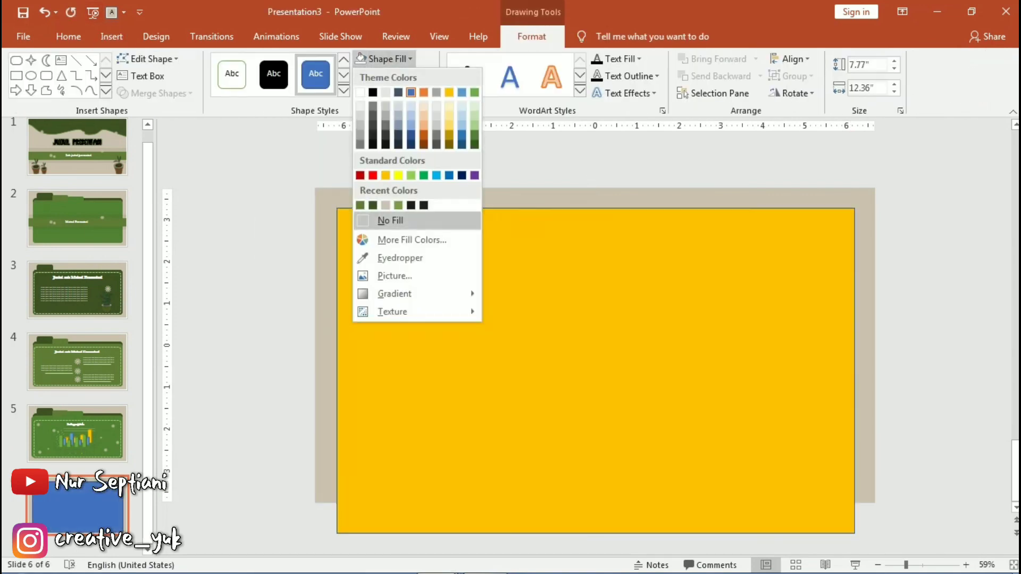
click(388, 222)
click(393, 76)
click(398, 223)
click(393, 76)
click(536, 409)
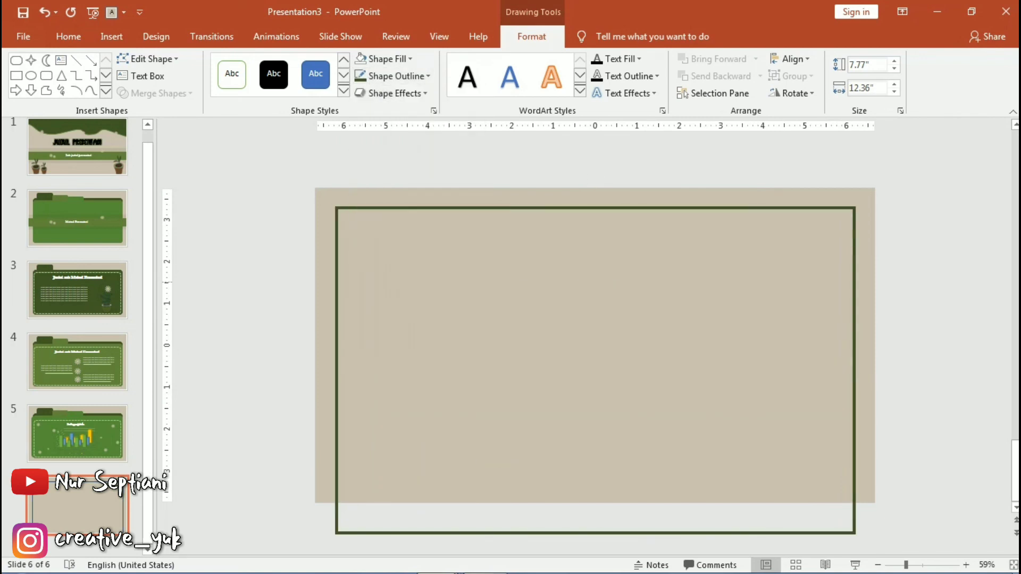
click(111, 37)
Step: Insert the hanging plant picture and add a smaller copy beside it at top right
click(111, 74)
click(257, 229)
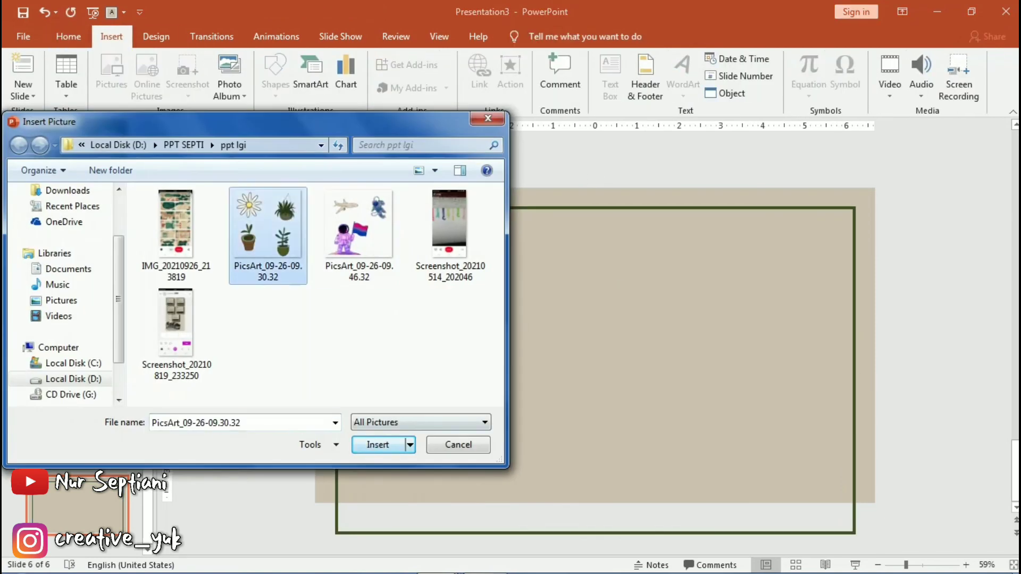
click(378, 444)
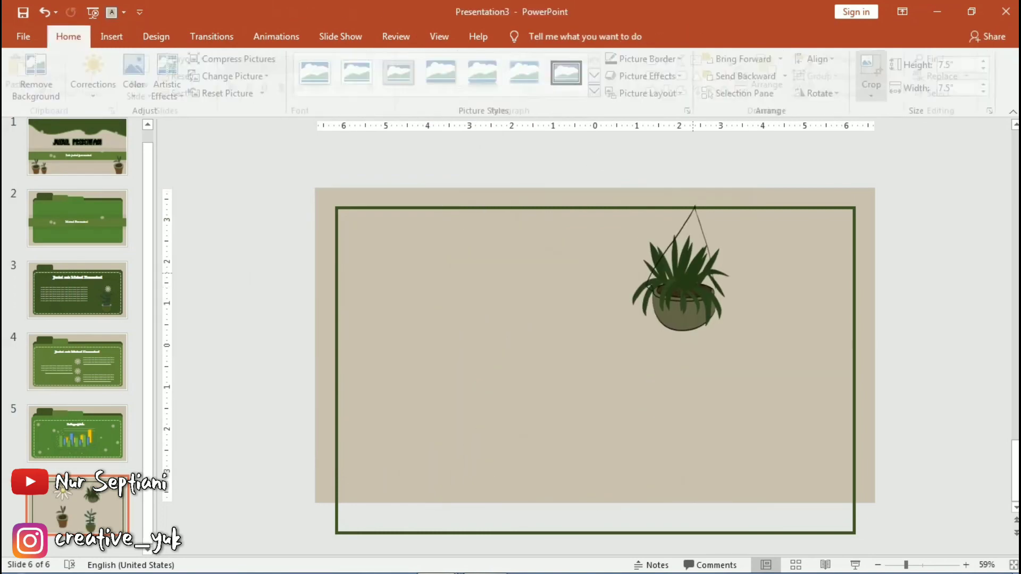
click(797, 276)
key(ctrl+c)
key(ctrl+v)
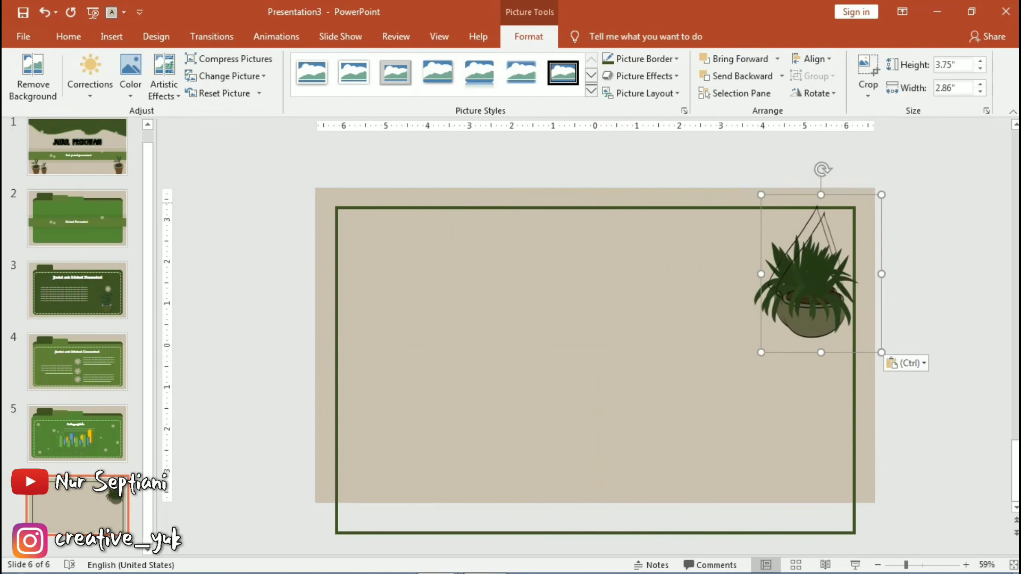
drag(759, 282, 742, 251)
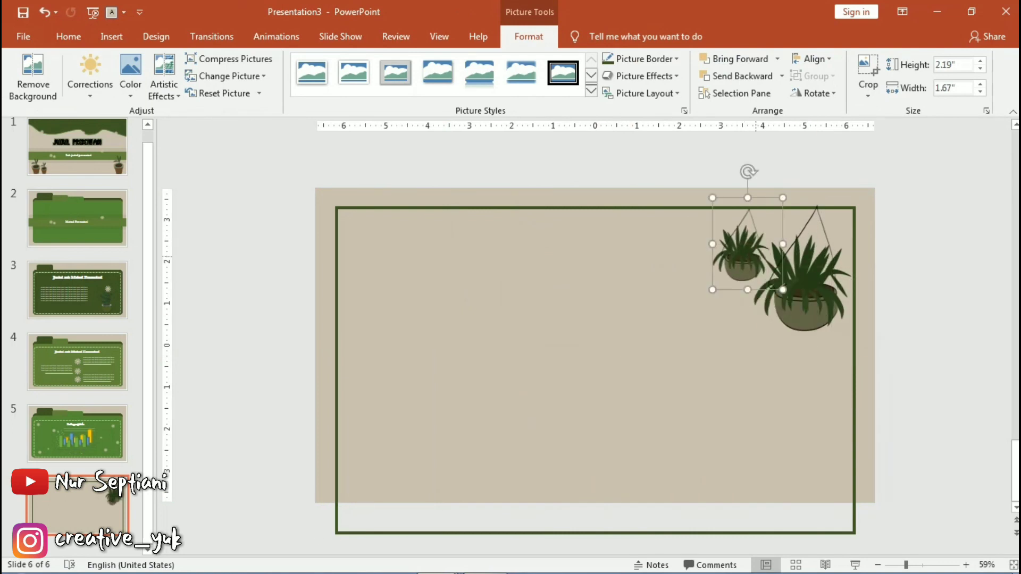
key(Escape)
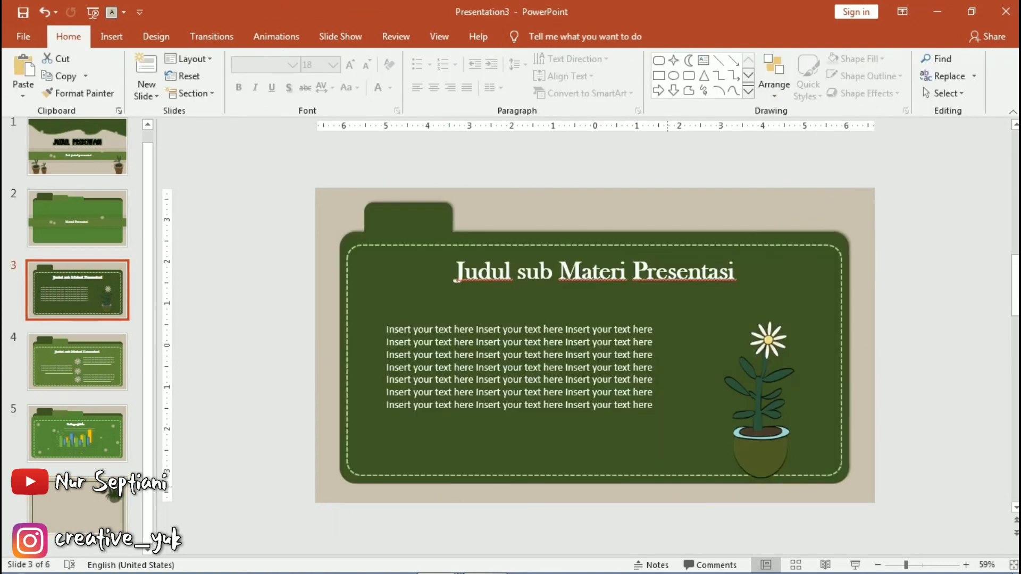
Step: Place the potted plant copied from slide 3 at the lower left of the closing slide
key(ctrl+v)
drag(751, 410, 361, 423)
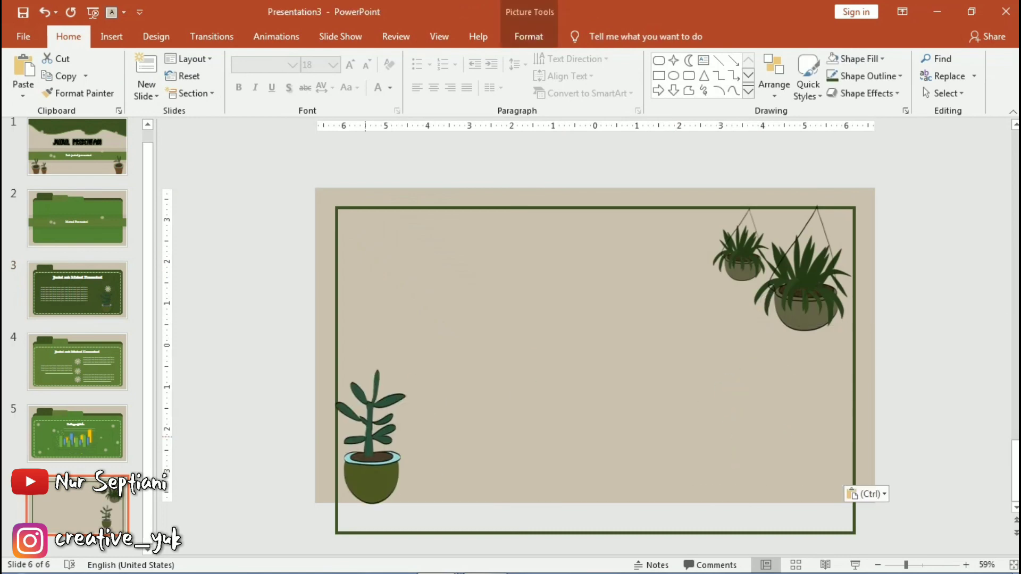
key(ctrl+z)
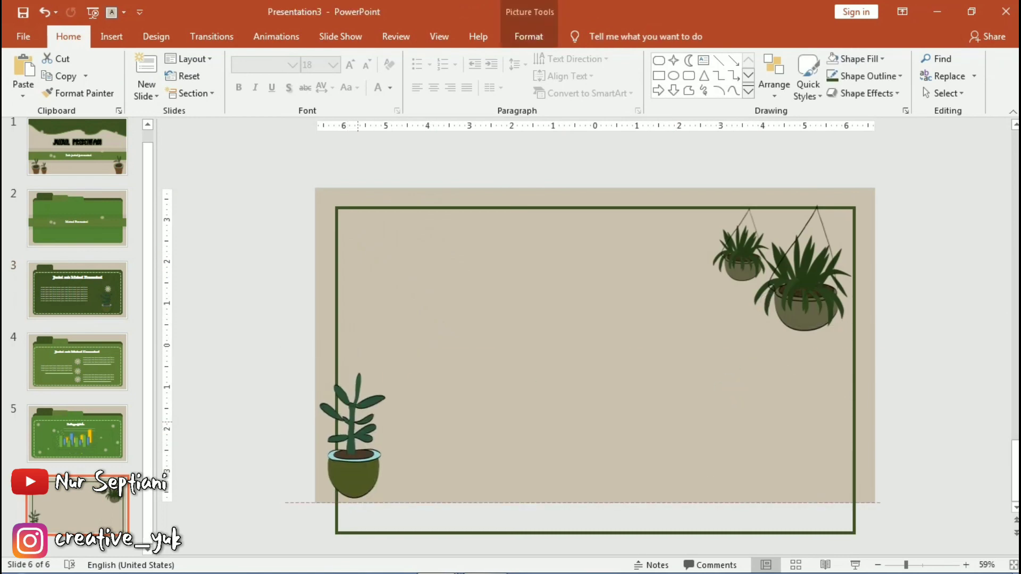
key(ctrl+z)
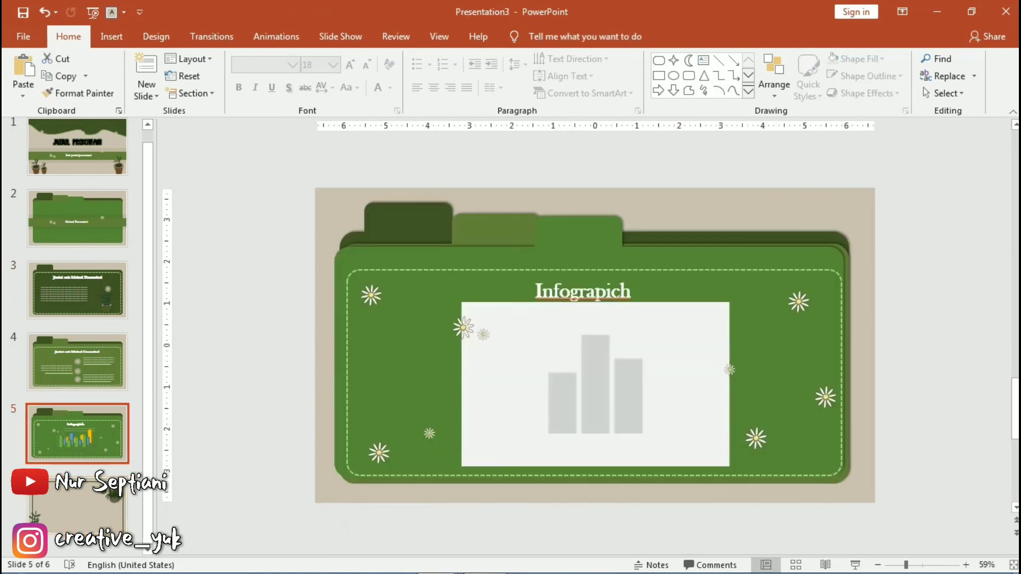
key(Page_Down)
Step: Paste three daisies from slide 5 into a cluster in the top-left corner
key(ctrl+v)
drag(370, 295, 361, 212)
key(ctrl+v)
drag(370, 295, 342, 234)
key(ctrl+v)
drag(371, 295, 371, 277)
Step: Duplicate the three-daisy cluster into the bottom-right corner
drag(314, 175, 388, 266)
key(ctrl+c)
key(ctrl+v)
drag(351, 229, 843, 468)
key(Escape)
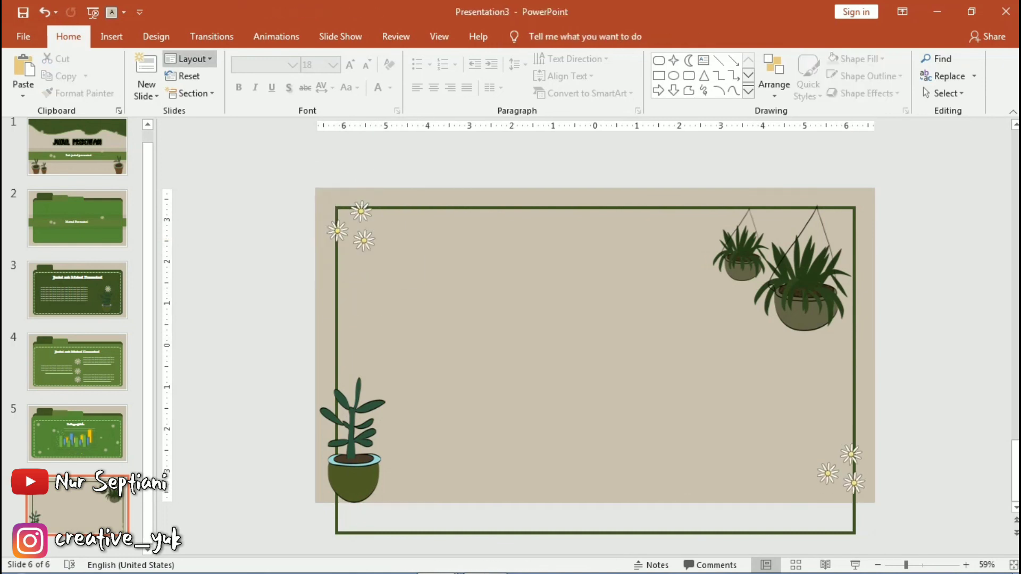
click(77, 149)
key(ctrl+z)
key(ctrl+z)
key(ctrl+z)
key(ctrl+z)
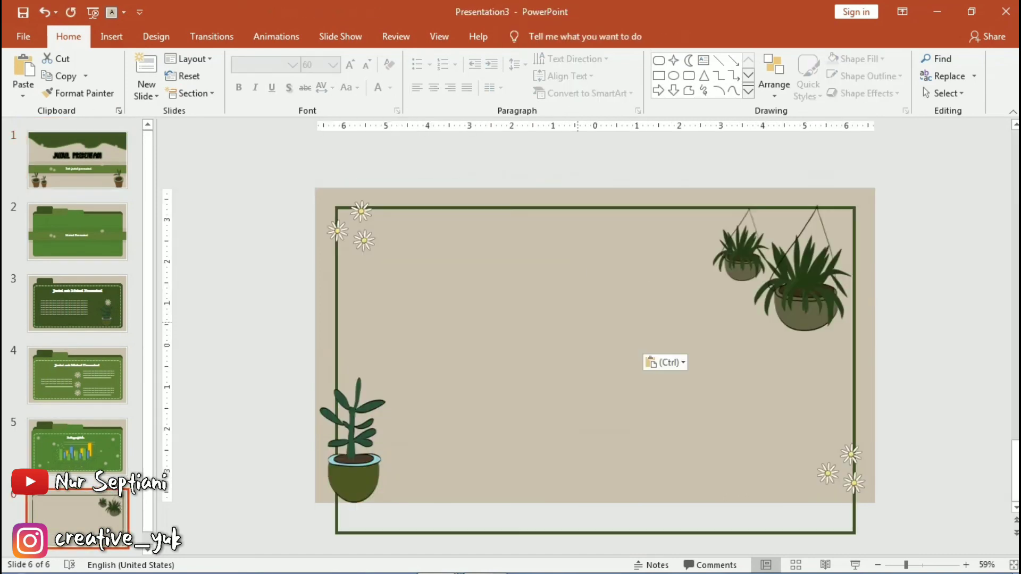
Step: Paste the title text box, type THANK YOU, enlarge it and centre it
key(ctrl+v)
text(6)
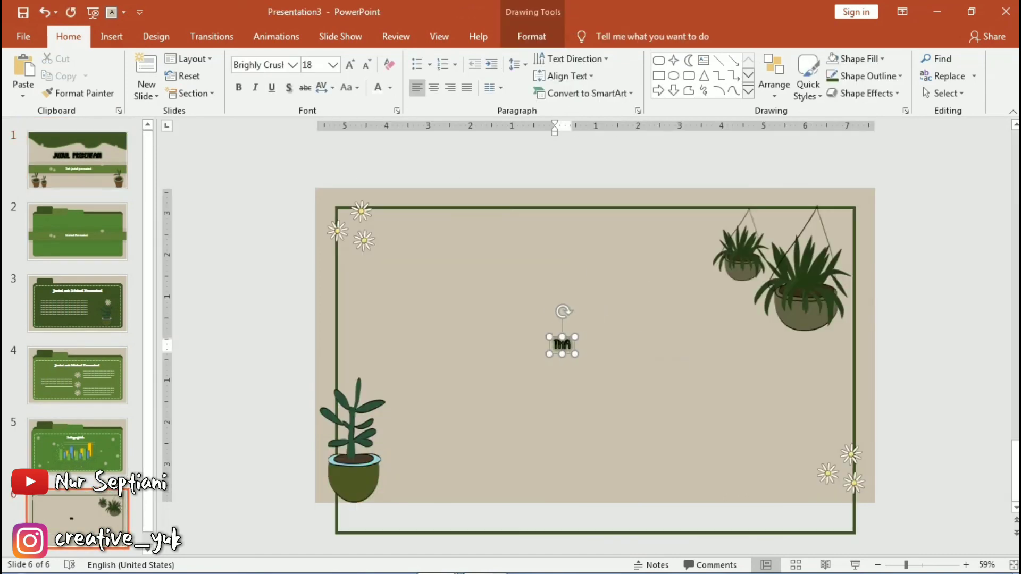
text(OU)
key(ctrl+shift+period)
key(ctrl+shift+period)
key(ctrl+shift+period)
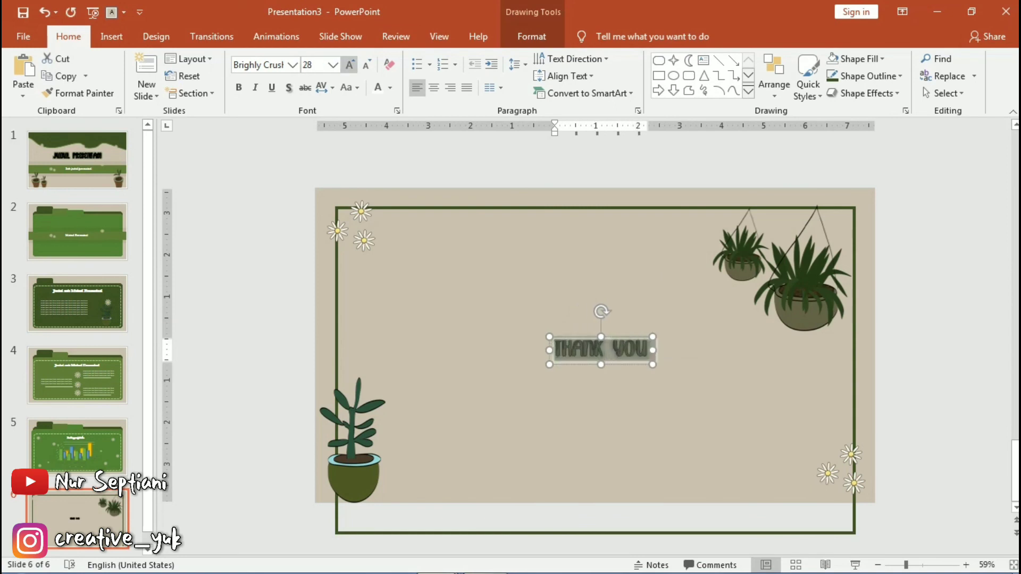
key(ctrl+shift+period)
key(ctrl+shift+period)
key(ctrl+shift+period)
key(ctrl+shift+period)
key(ctrl+shift+period)
drag(616, 351, 595, 349)
Step: Draw an olive green bar with a dark green outline below THANK YOU
click(111, 36)
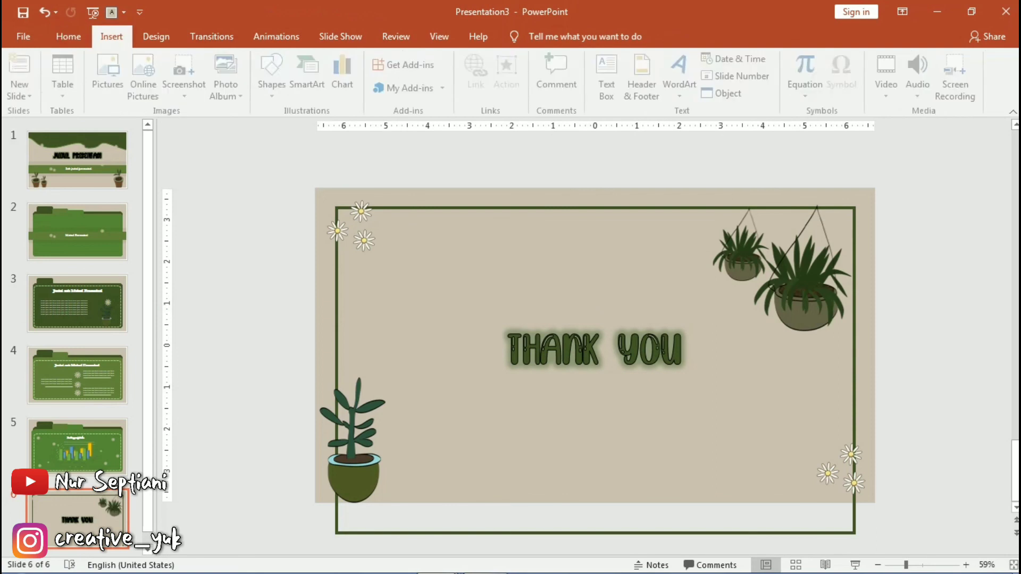
click(275, 75)
click(359, 127)
drag(453, 384, 741, 423)
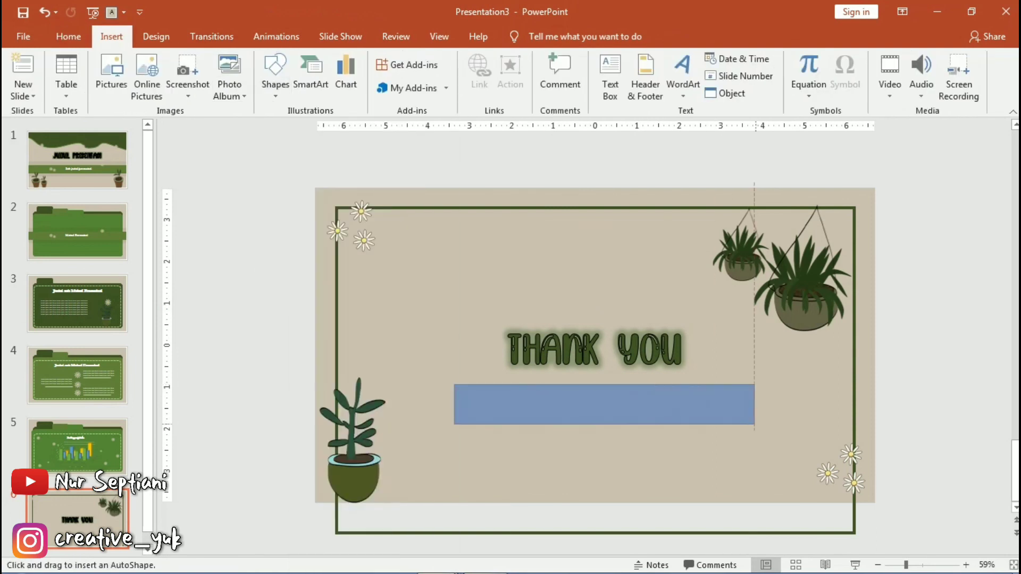
click(383, 58)
click(359, 205)
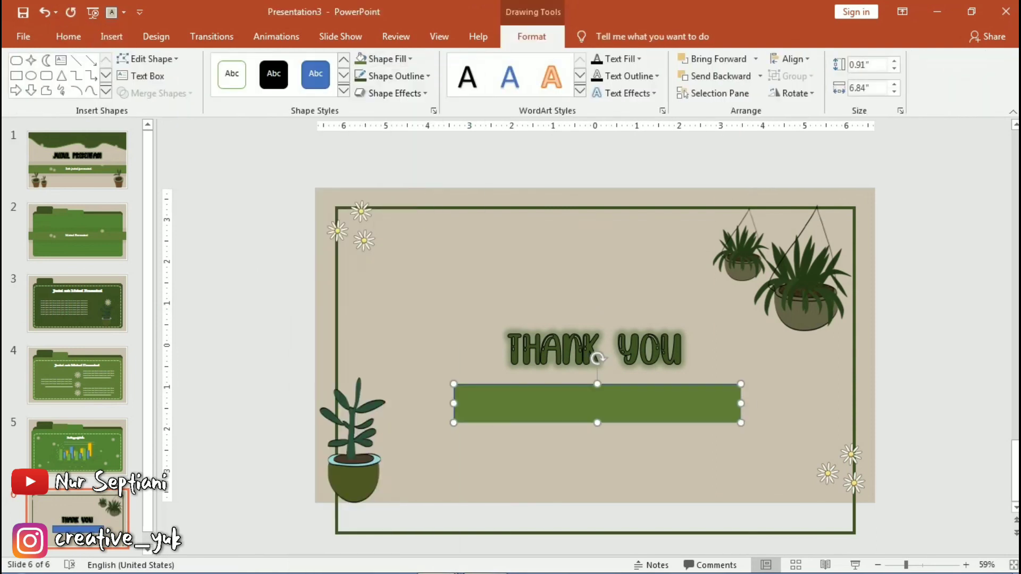
click(396, 76)
click(373, 222)
Step: Add a centred "Any question?" text box on the bar in Baskerville Old Face 32
click(111, 36)
drag(429, 377, 534, 433)
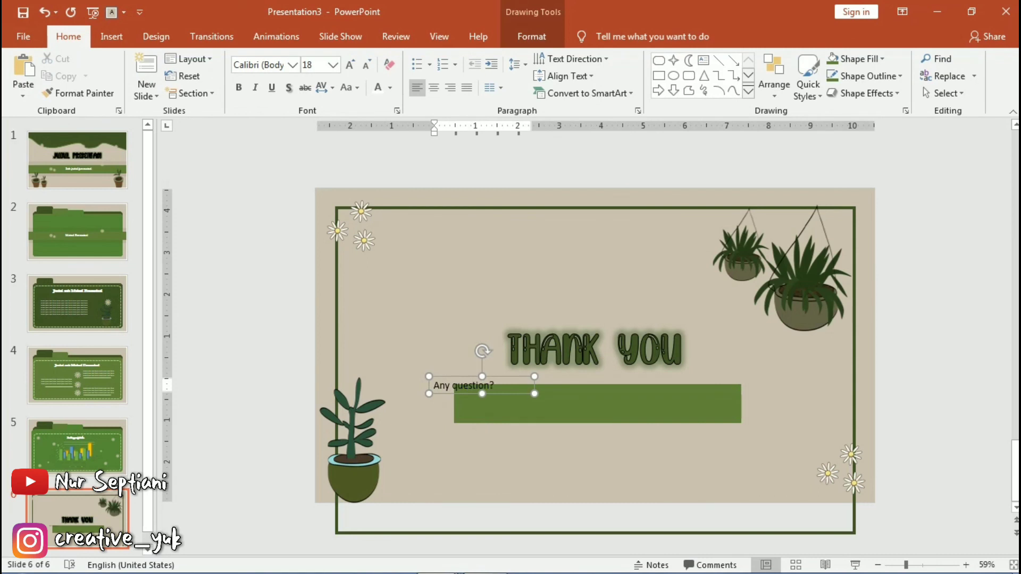
key(ctrl+a)
click(292, 64)
click(330, 143)
click(350, 65)
click(349, 65)
click(350, 64)
click(350, 64)
click(366, 64)
click(366, 64)
key(ctrl+])
drag(534, 389, 693, 388)
key(ctrl+e)
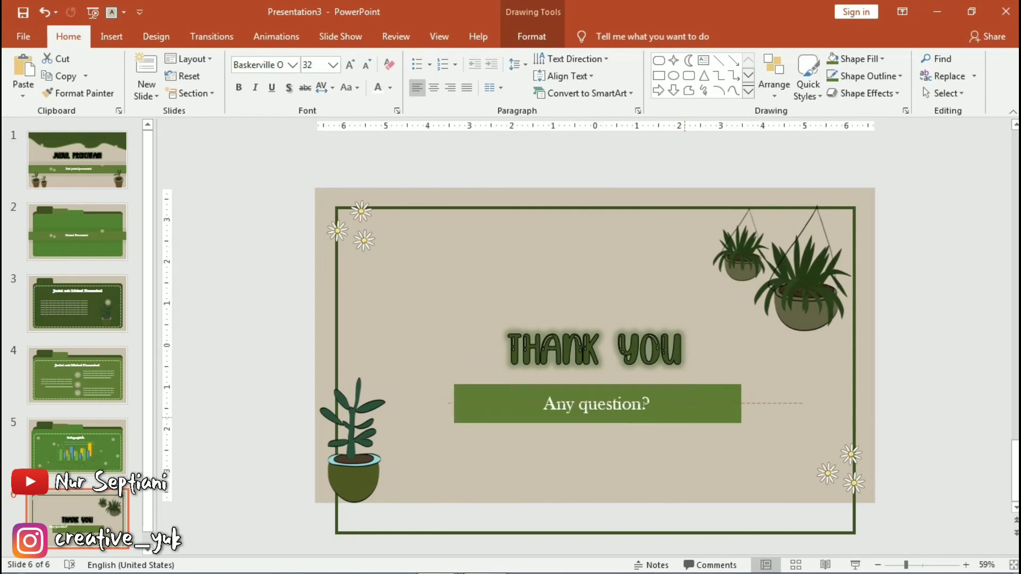
key(Escape)
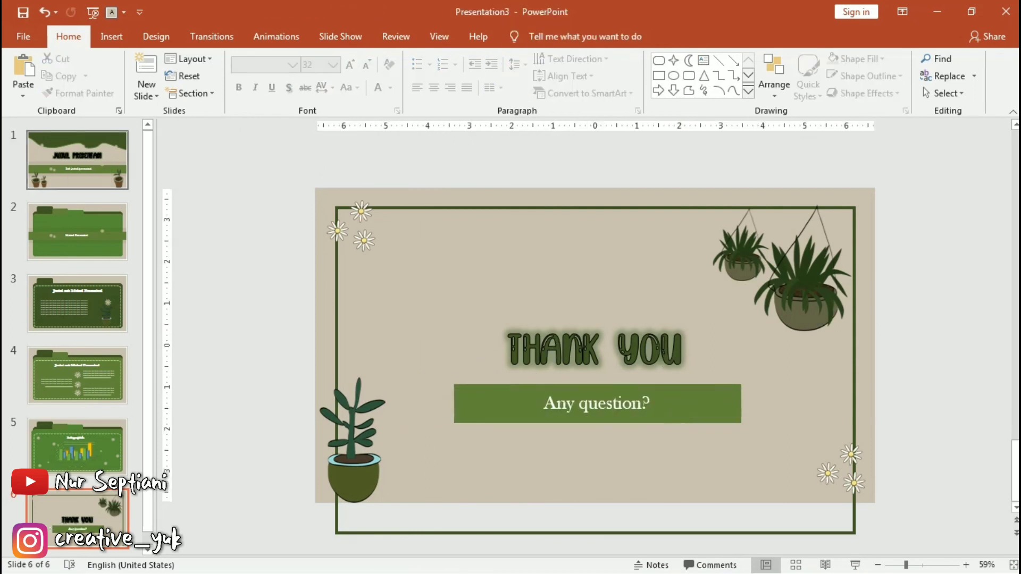
Step: Run the slide show from the beginning and advance through the slides
key(F5)
key(Right)
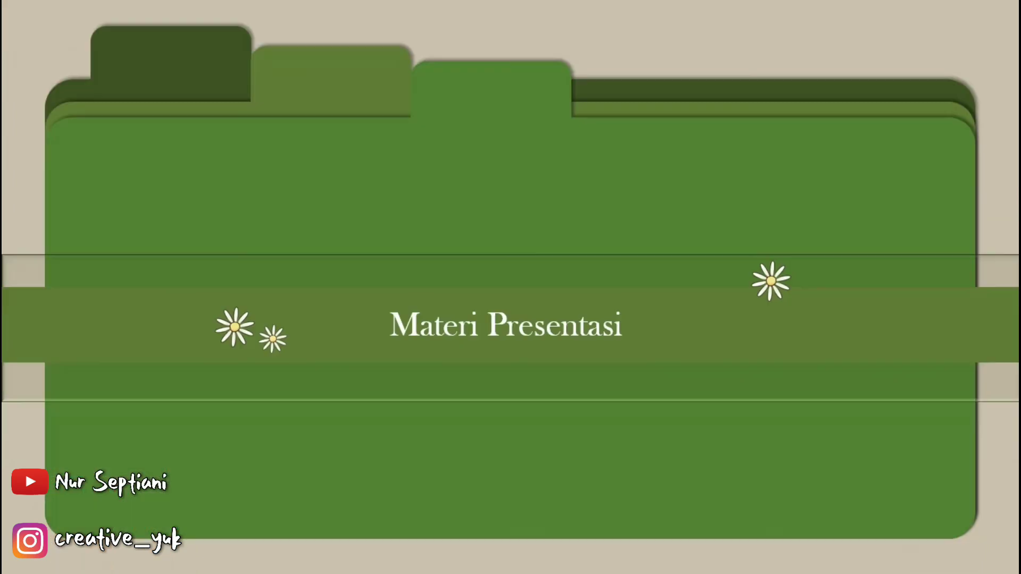
key(Right)
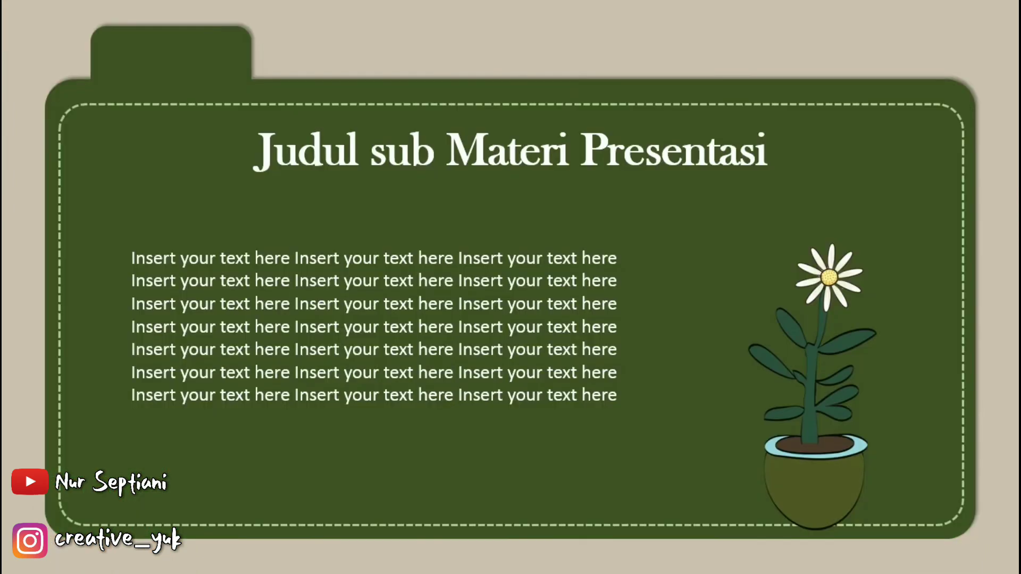
key(Right)
key(Right)
key(Right)
key(Right)
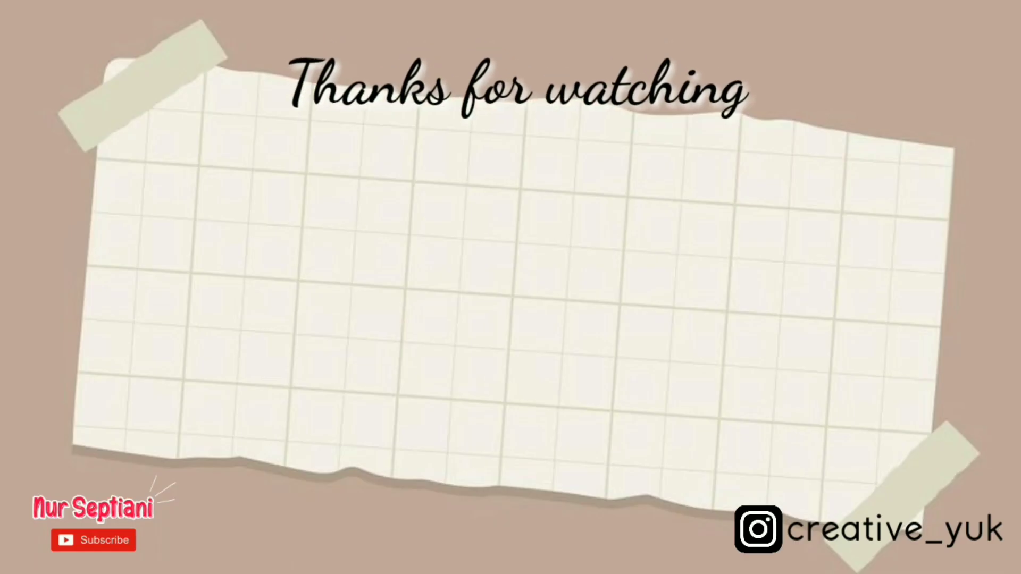